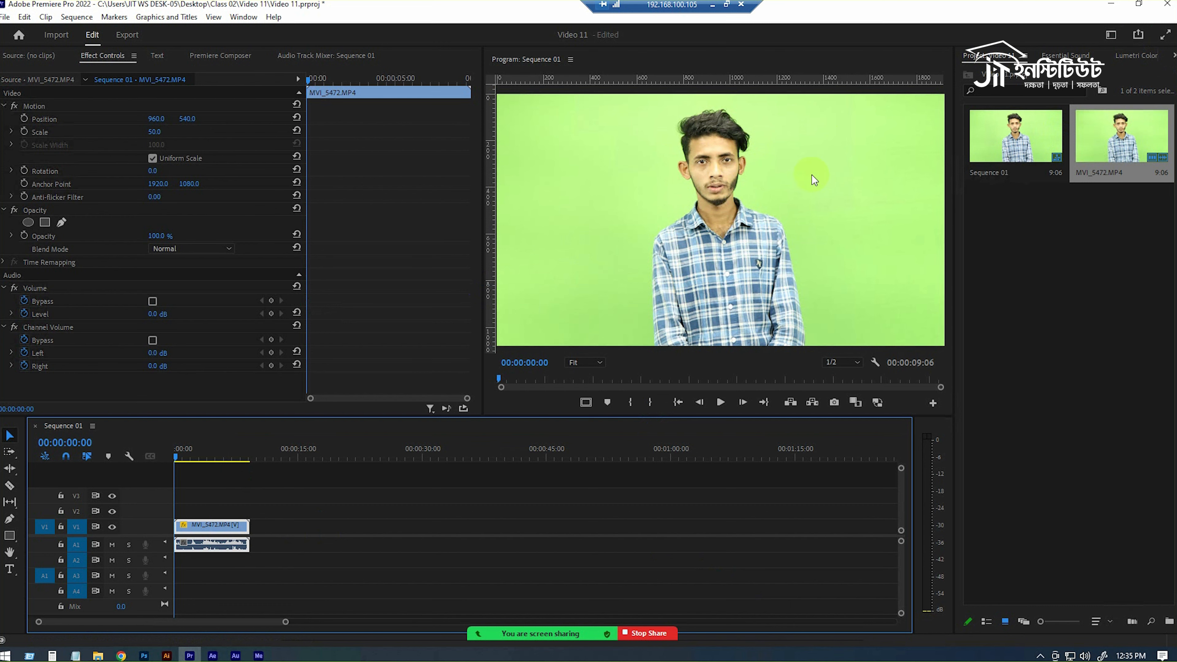
Step: In the Lumetri Color basic correction of the green-screen clip, set Tint to 6.1 and Temperature to -4.1
{"action": "left_click", "coordinate": [1137, 56]}
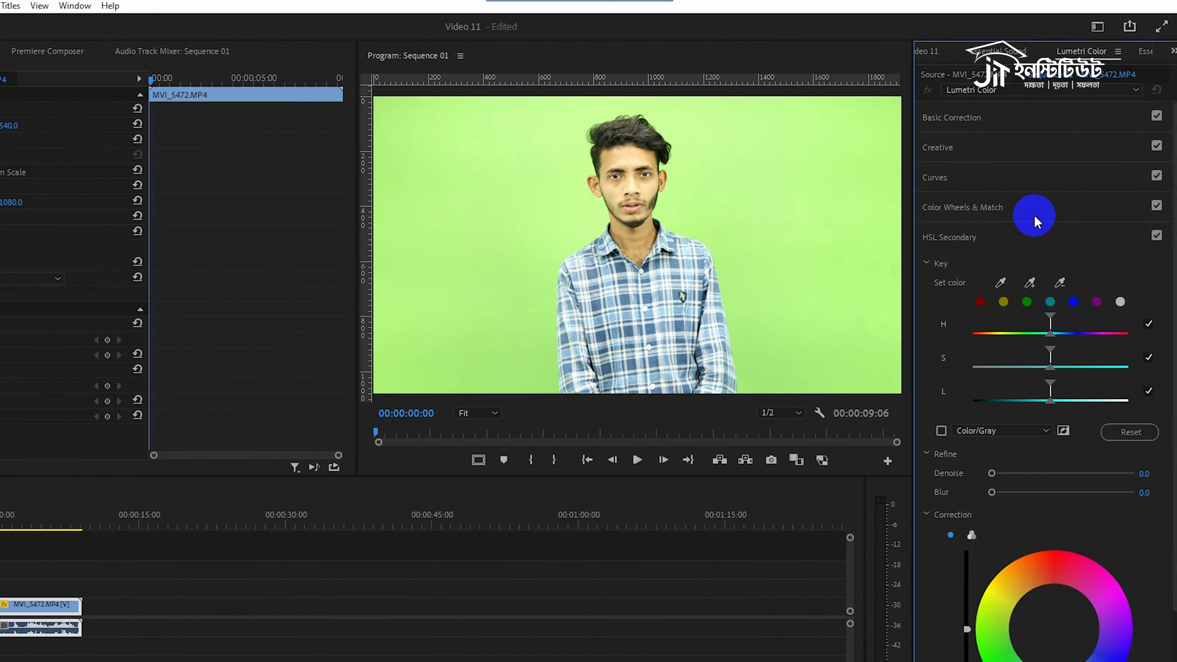
{"action": "left_click", "coordinate": [1008, 120]}
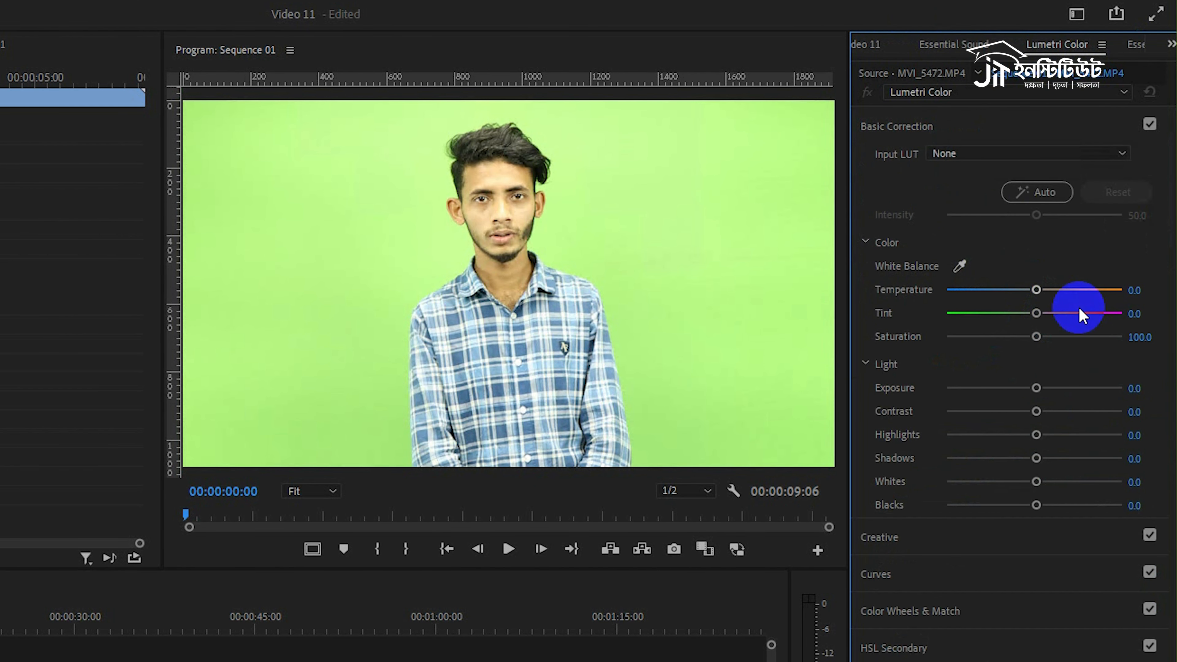
{"action": "left_click", "coordinate": [1040, 316]}
{"action": "left_click_drag", "start_coordinate": [1040, 320], "coordinate": [1043, 320]}
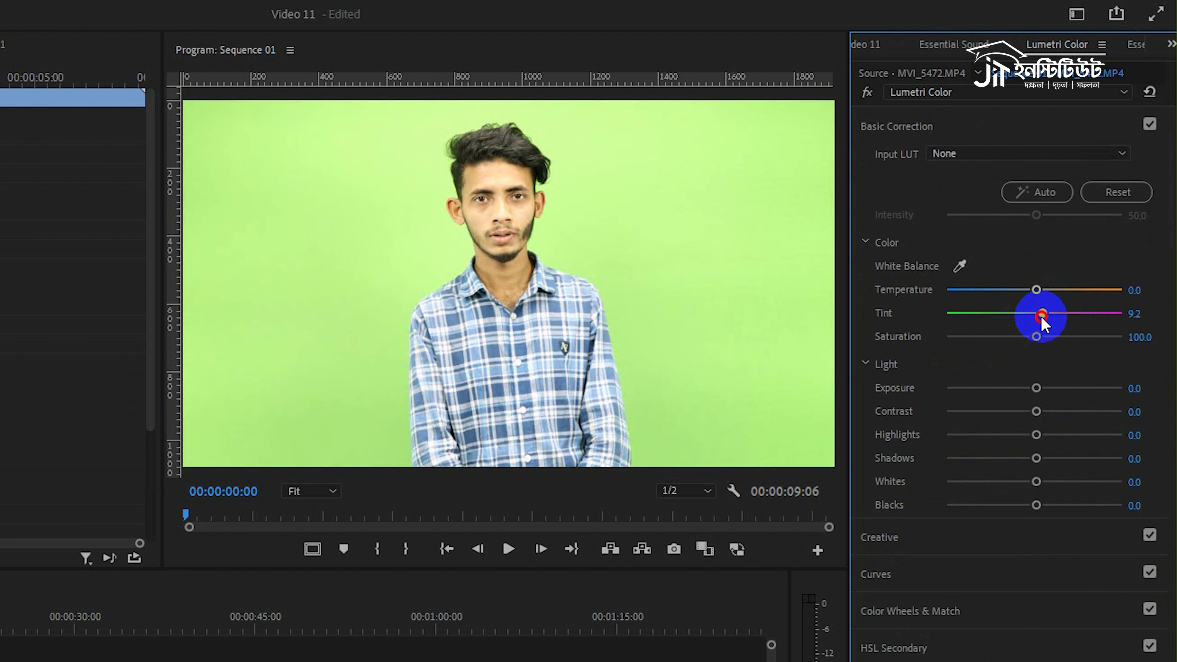
{"action": "left_click_drag", "start_coordinate": [1134, 293], "coordinate": [1098, 306]}
Step: Set Exposure to -0.1, Contrast to 18.3, Shadows to -8.0, Whites to -6.0 and Blacks to -1.0, and readjust Temperature to -2.4
{"action": "left_click_drag", "start_coordinate": [1135, 389], "coordinate": [1122, 387]}
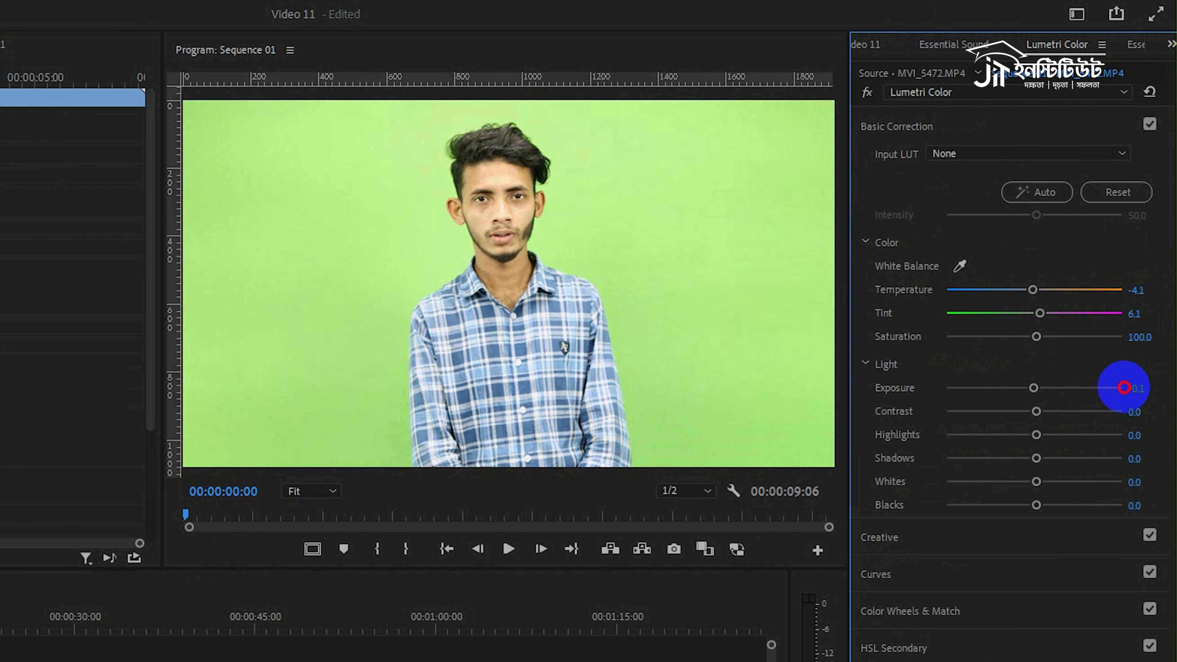
{"action": "left_click_drag", "start_coordinate": [1126, 387], "coordinate": [1175, 407]}
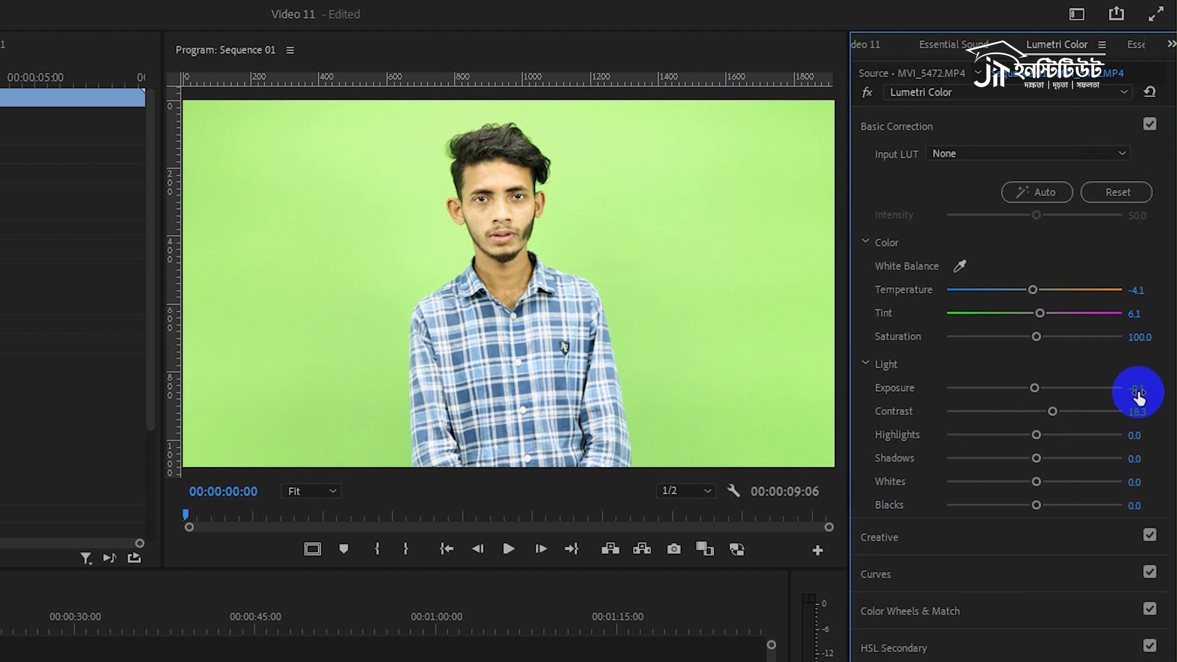
{"action": "left_click_drag", "start_coordinate": [1138, 285], "coordinate": [1165, 299]}
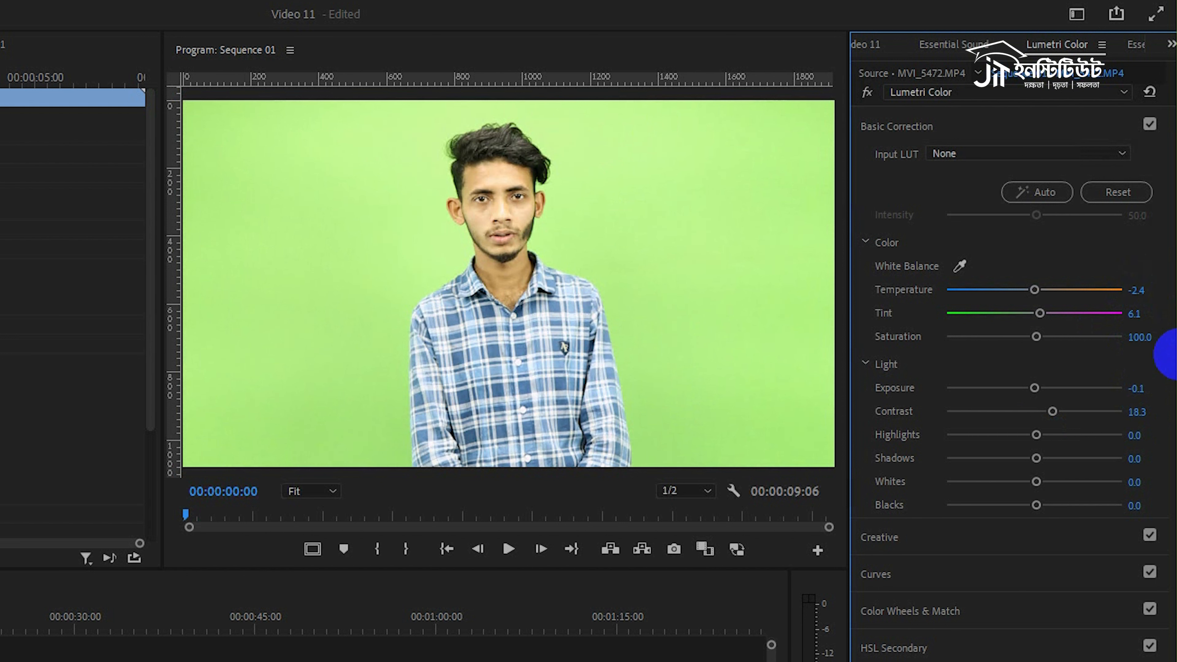
{"action": "left_click_drag", "start_coordinate": [1133, 464], "coordinate": [1125, 463]}
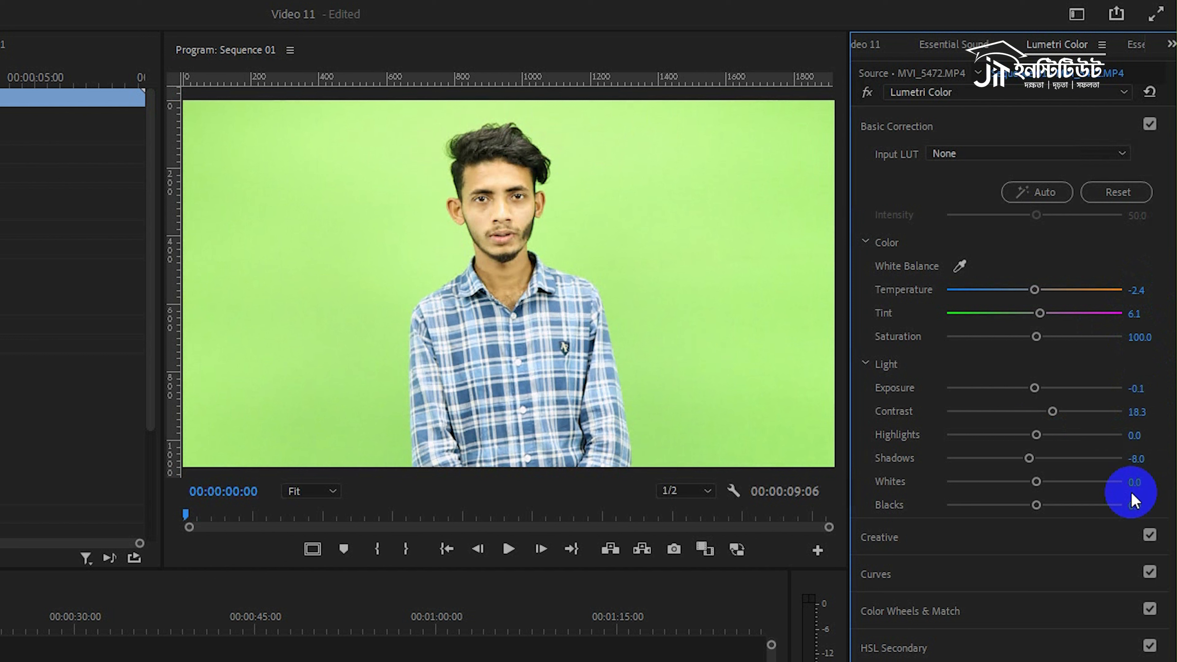
{"action": "left_click_drag", "start_coordinate": [1136, 481], "coordinate": [1139, 508]}
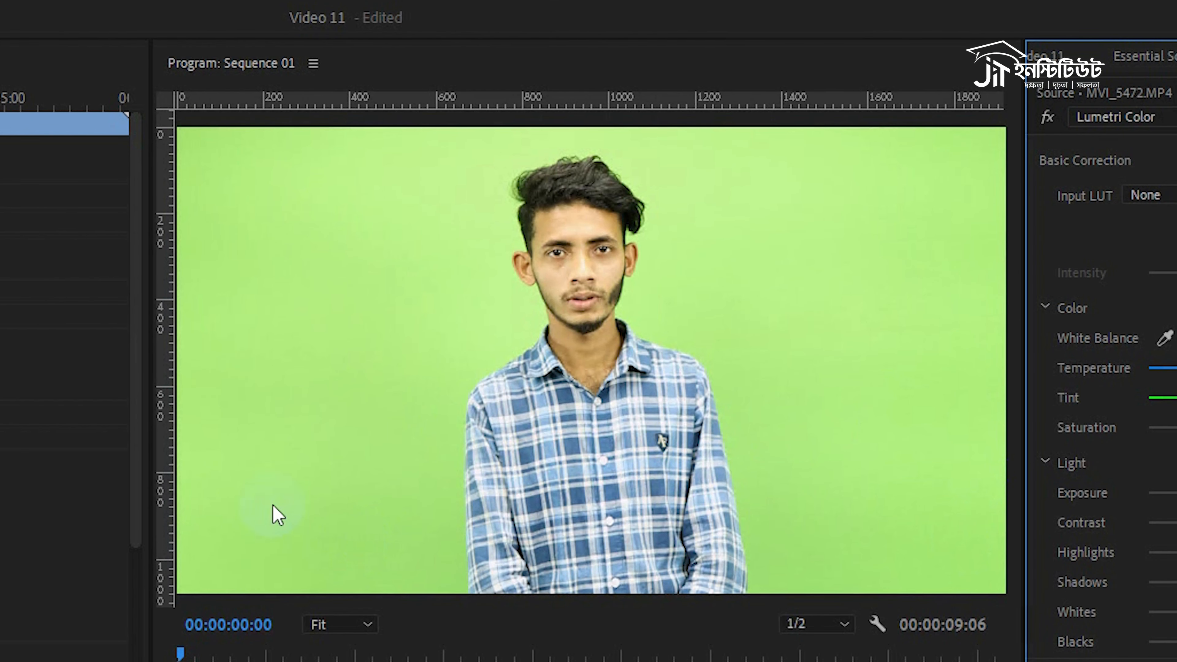
{"action": "left_click", "coordinate": [205, 577]}
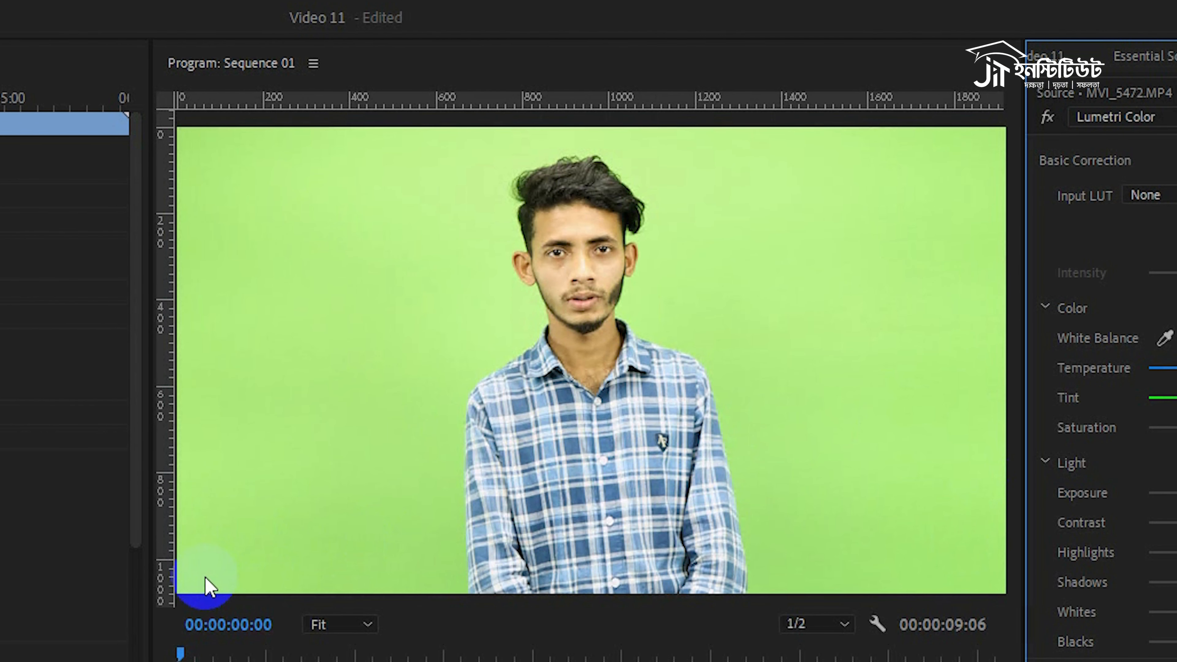
{"action": "left_click", "coordinate": [496, 213]}
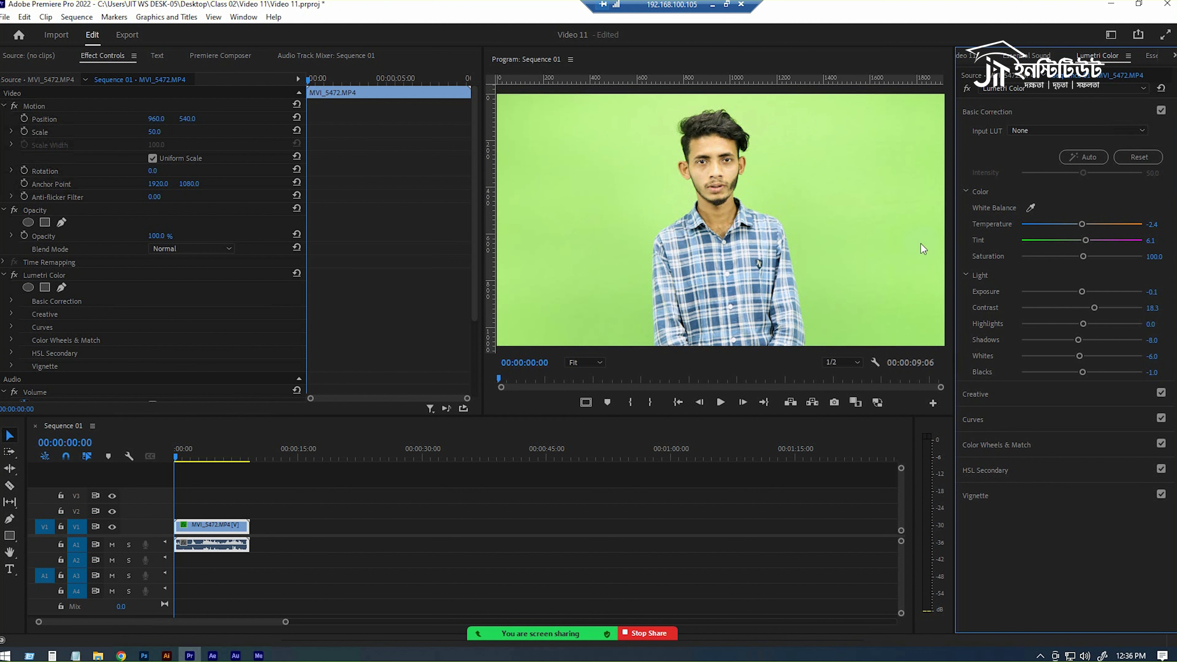
Step: Select the green-screen clip on track V1 and collapse its Lumetri Color effect settings
{"action": "left_click", "coordinate": [213, 527]}
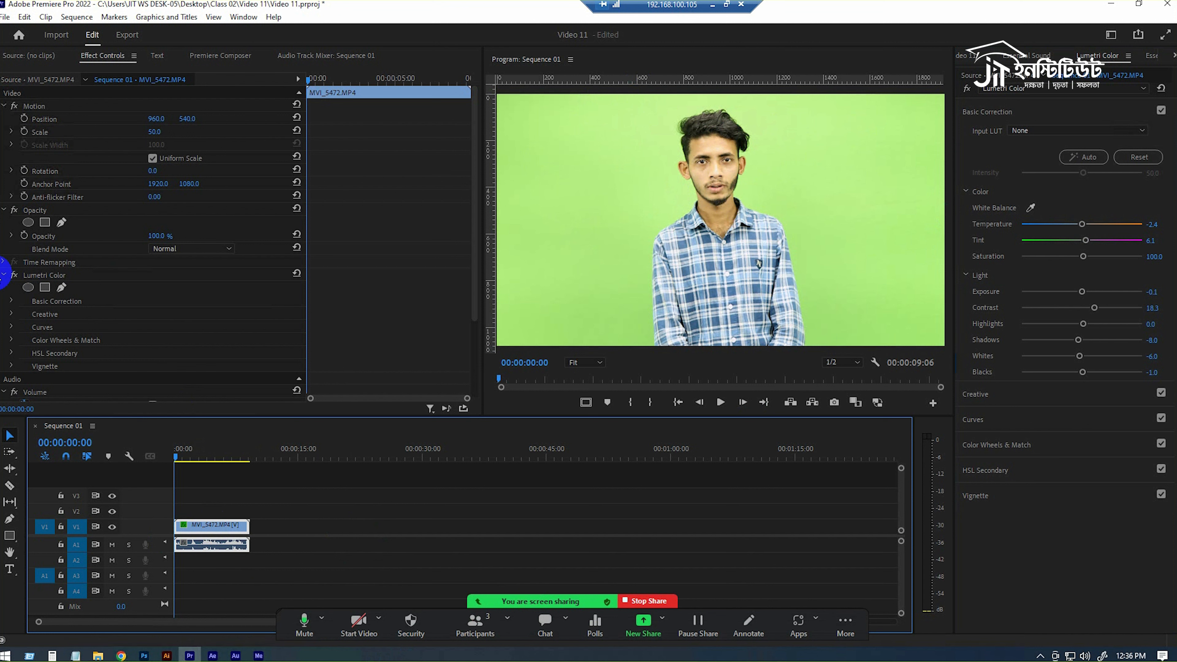
{"action": "left_click", "coordinate": [5, 276]}
{"action": "left_click", "coordinate": [6, 277]}
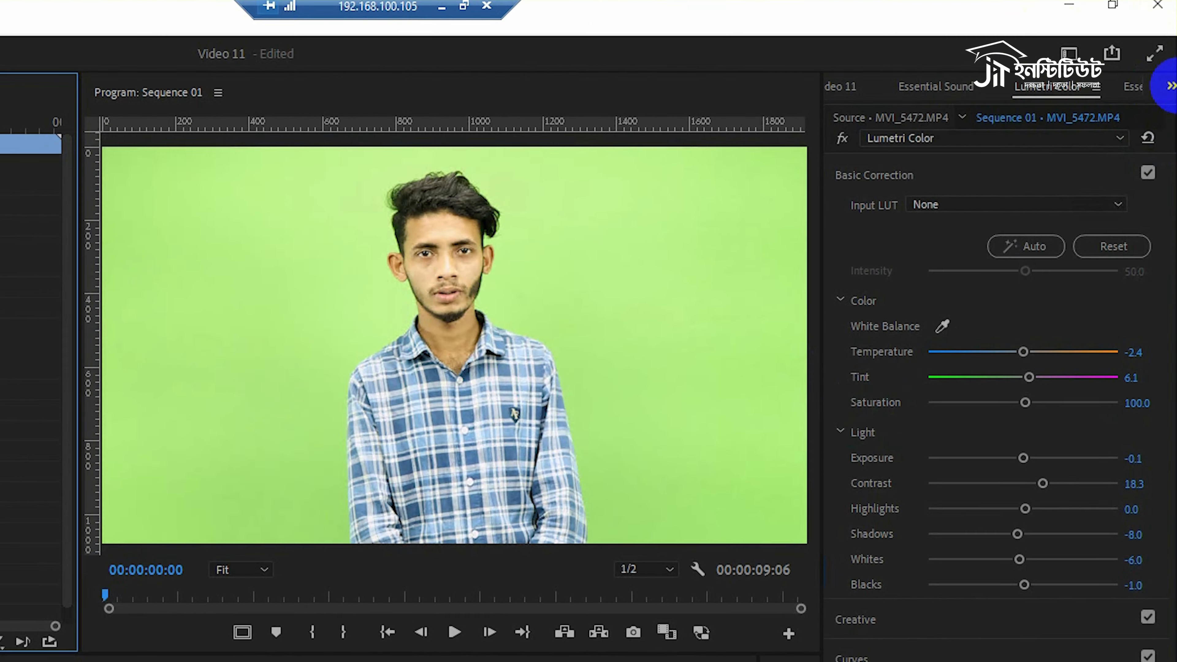
Step: Apply the Ultra Key effect from the Keying video effects to the MVI_5472.MP4 clip on track V1
{"action": "left_click", "coordinate": [1170, 86]}
{"action": "left_click", "coordinate": [1142, 194]}
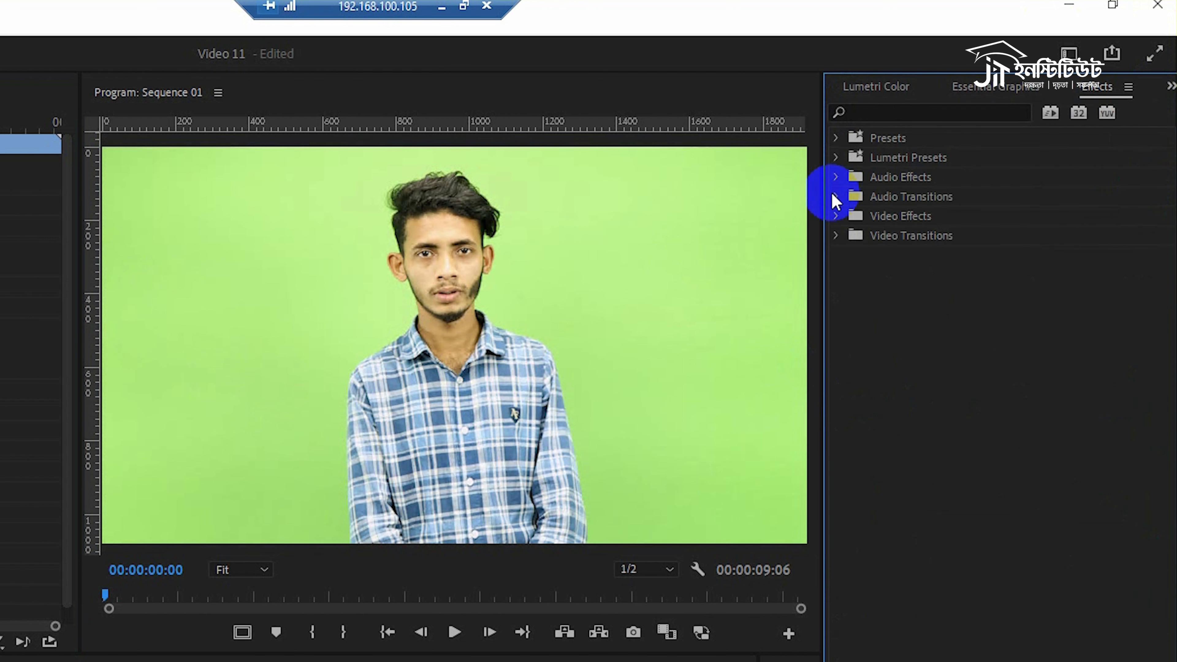
{"action": "left_click", "coordinate": [837, 214]}
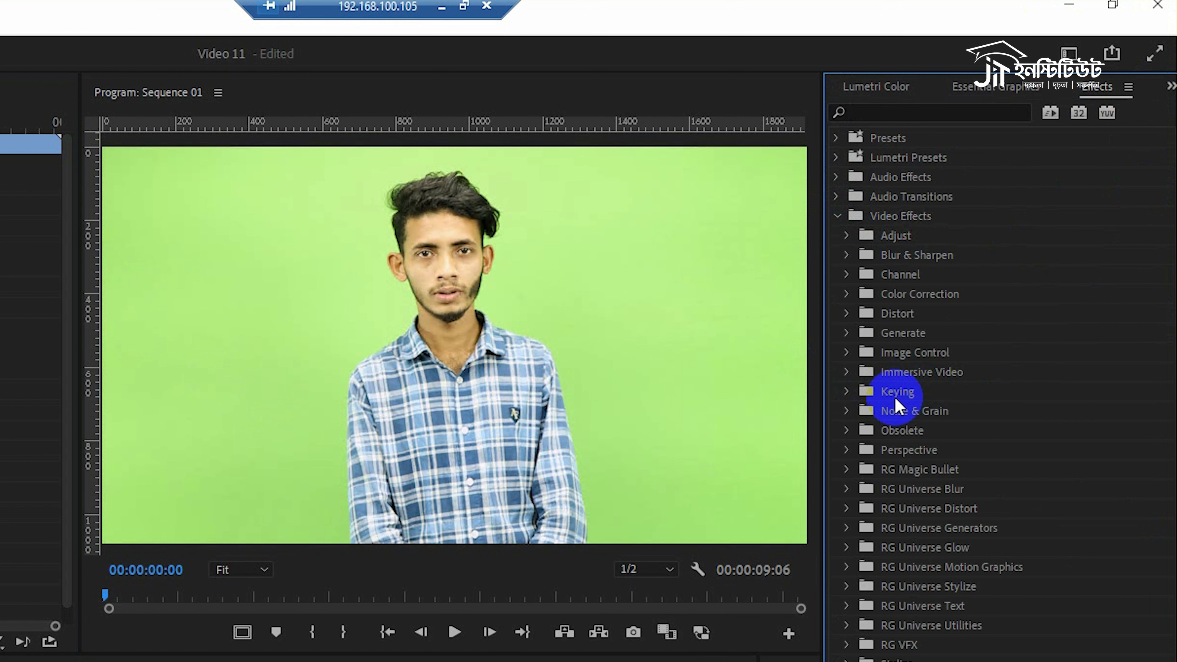
{"action": "left_click", "coordinate": [848, 393]}
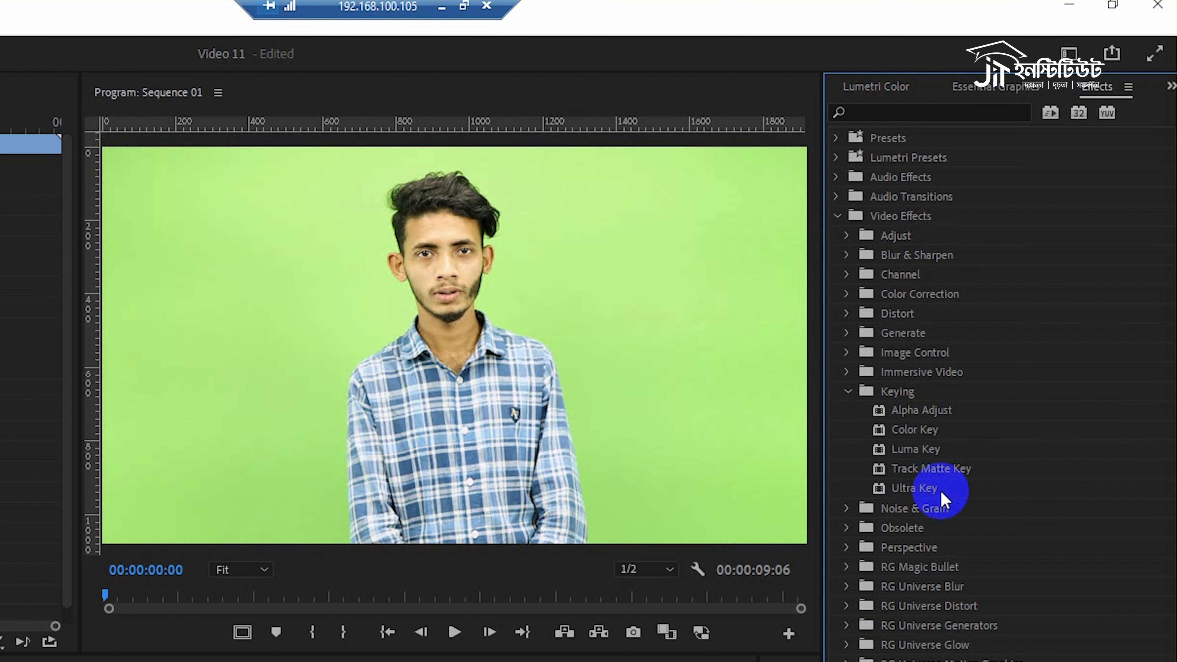
{"action": "left_click", "coordinate": [906, 491]}
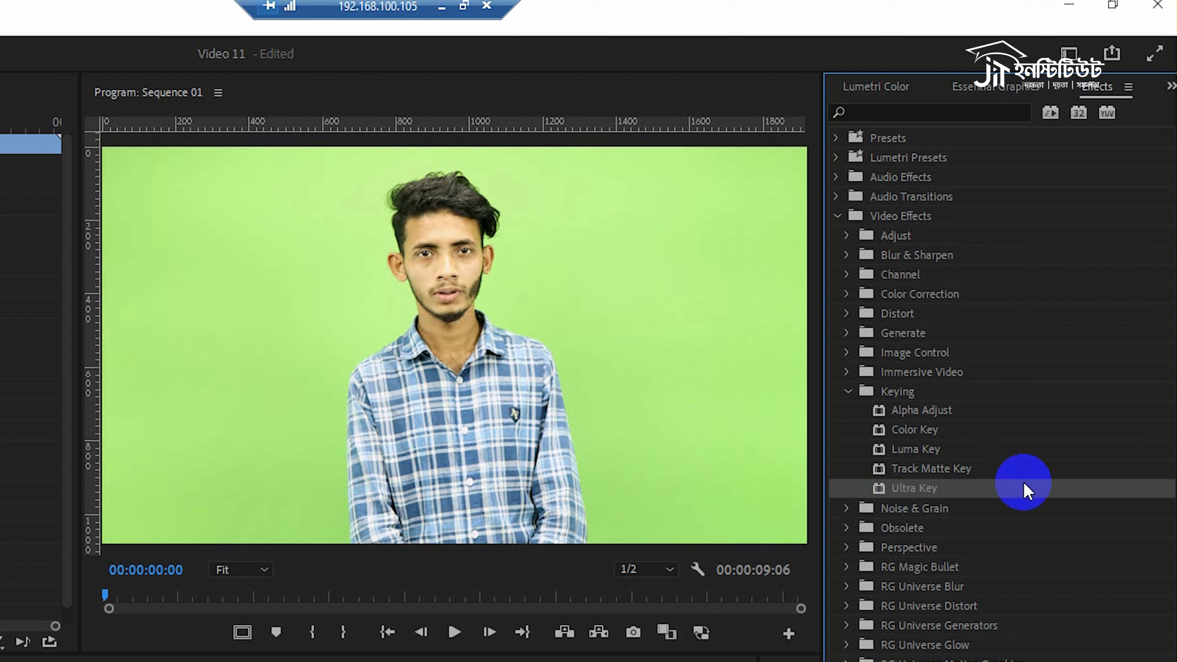
{"action": "left_click_drag", "start_coordinate": [926, 489], "coordinate": [191, 533]}
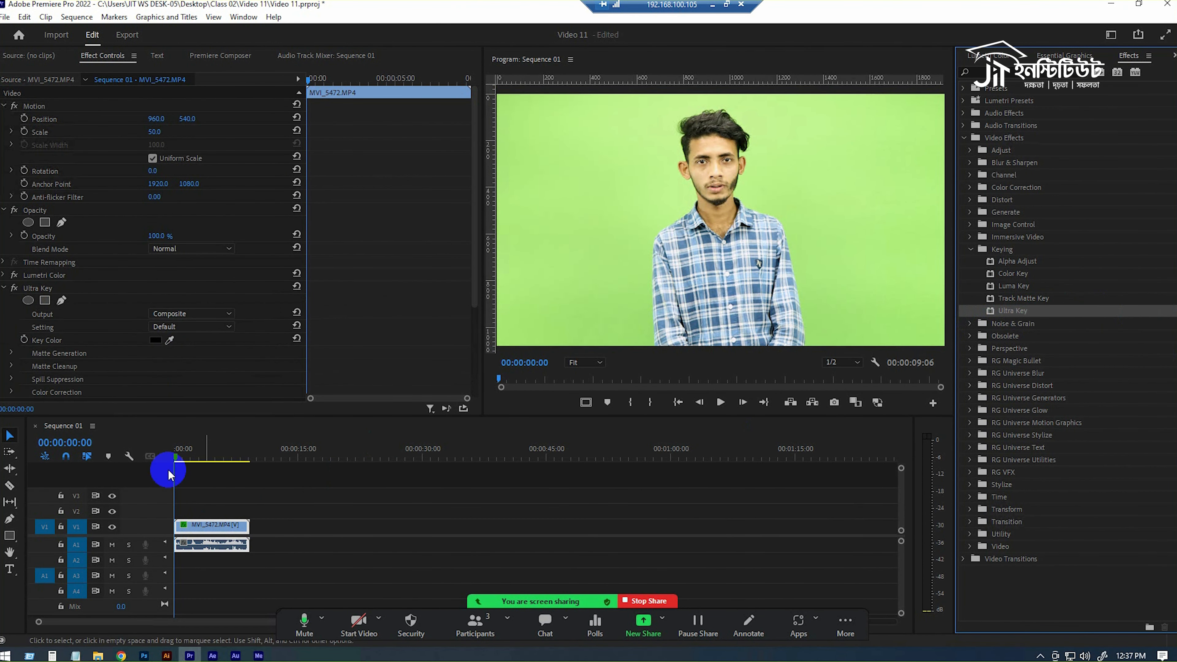
Step: Try a green chosen in the Color Picker as the Ultra Key key color, and undo that color change
{"action": "scroll", "coordinate": [38, 301], "scroll_direction": "down", "scroll_amount": 1}
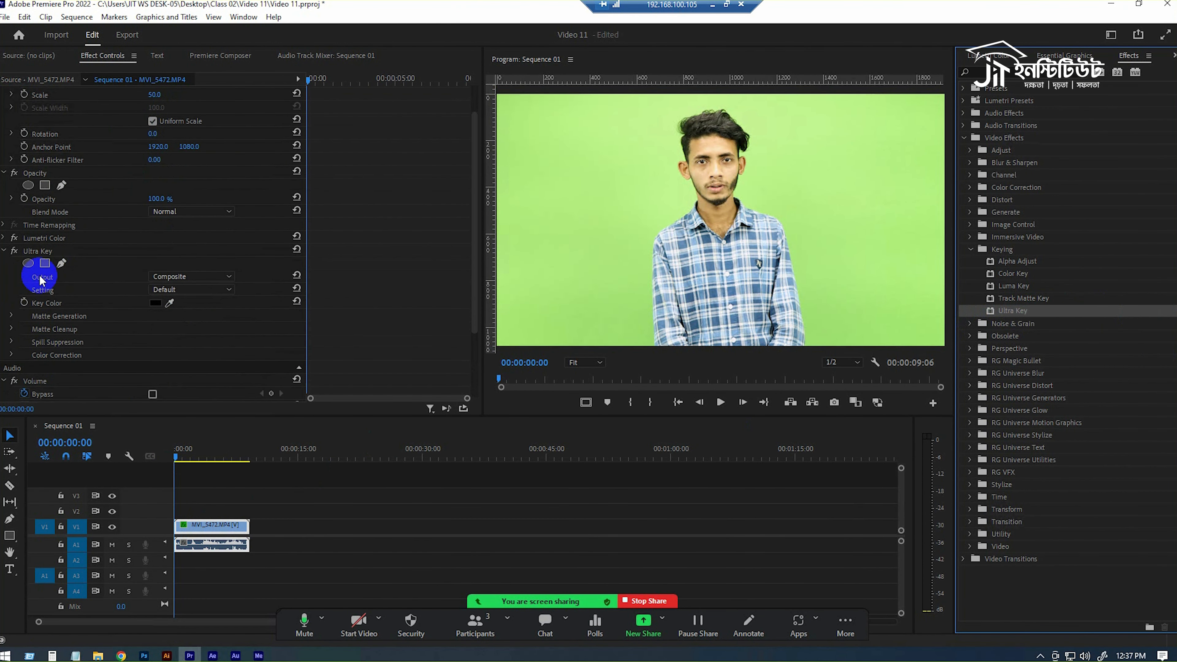
{"action": "left_click", "coordinate": [33, 252]}
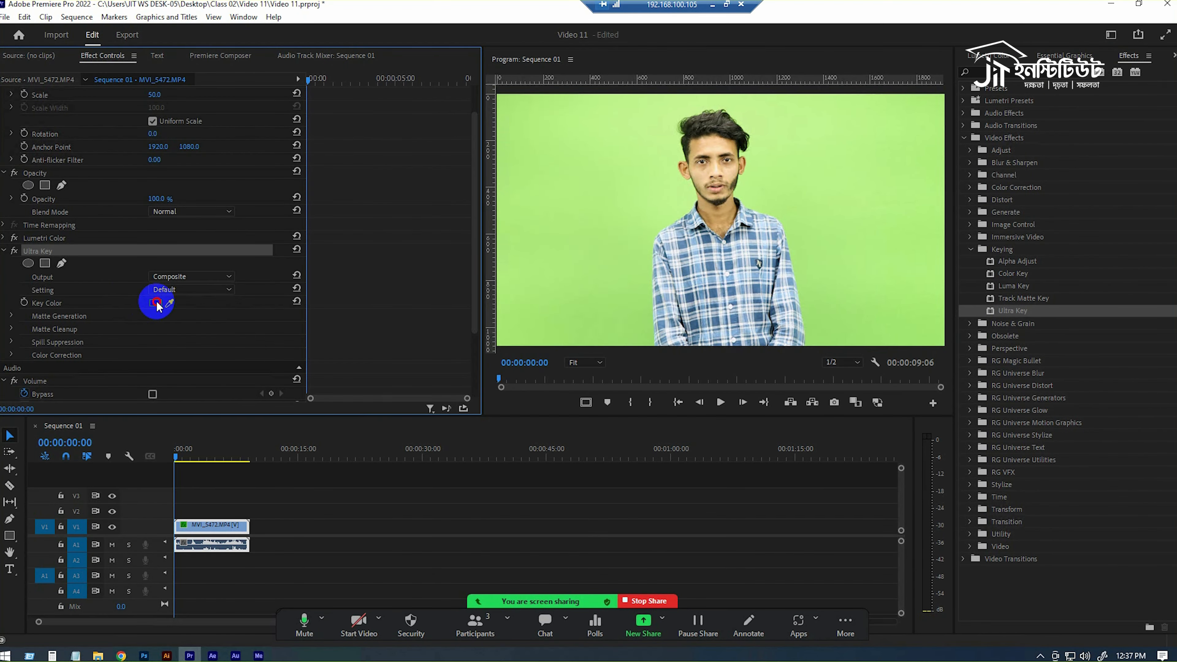
{"action": "left_click", "coordinate": [156, 303]}
{"action": "left_click", "coordinate": [723, 260]}
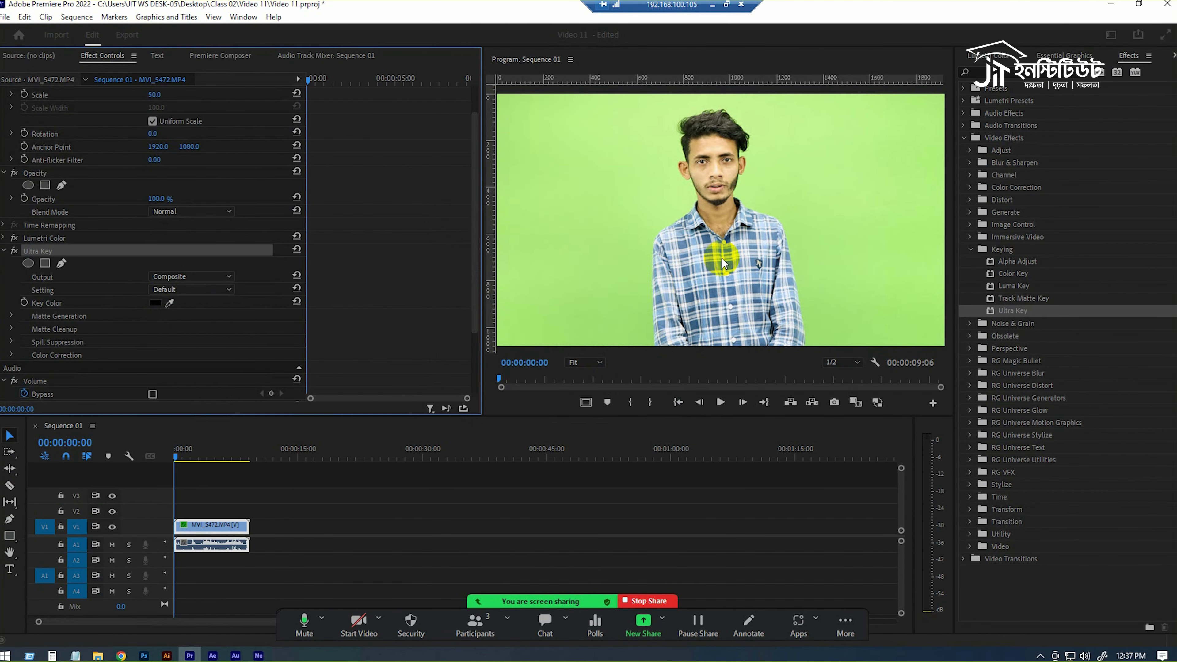
{"action": "left_click", "coordinate": [155, 303]}
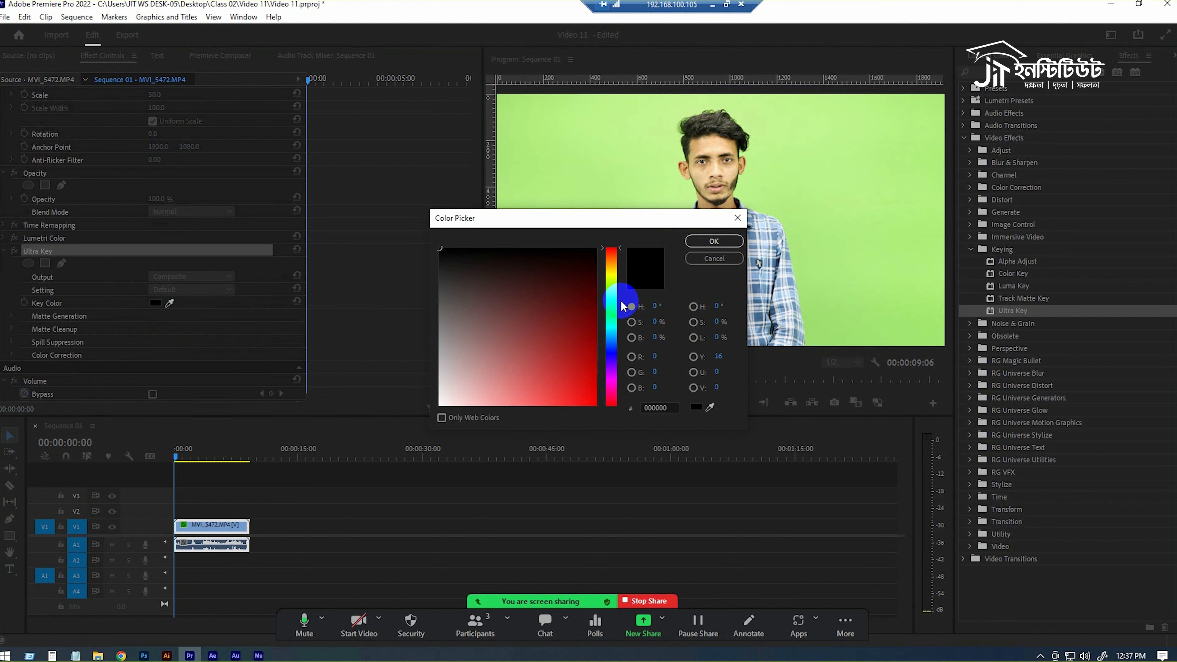
{"action": "left_click", "coordinate": [611, 301]}
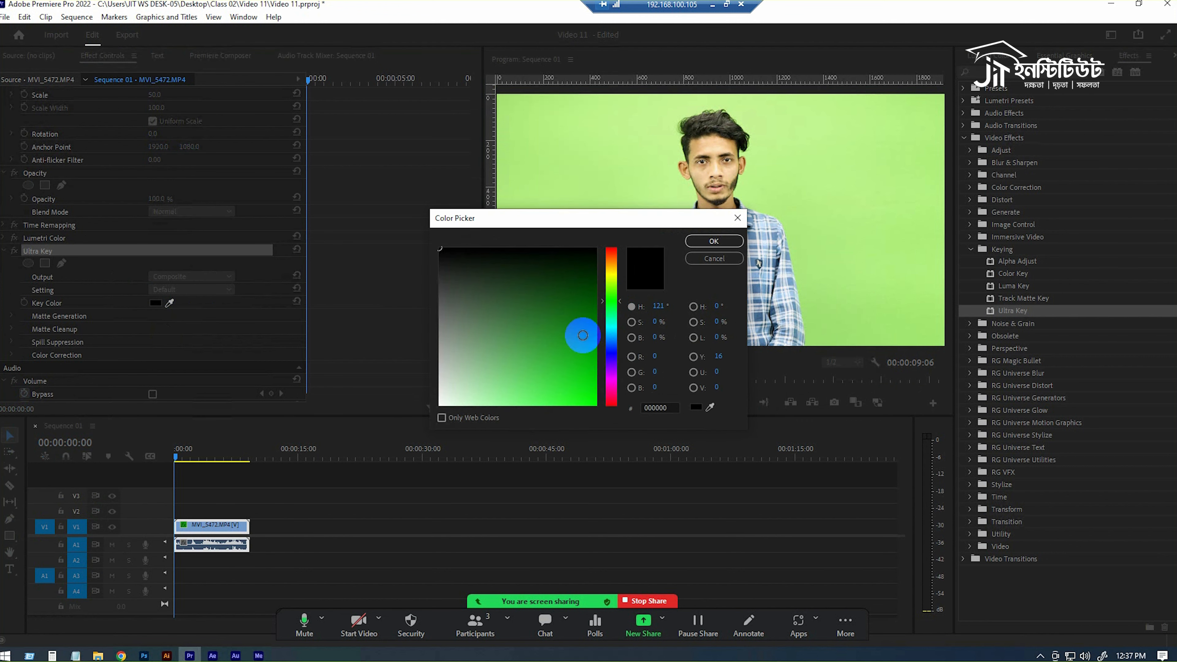
{"action": "left_click", "coordinate": [515, 389]}
{"action": "left_click", "coordinate": [714, 241]}
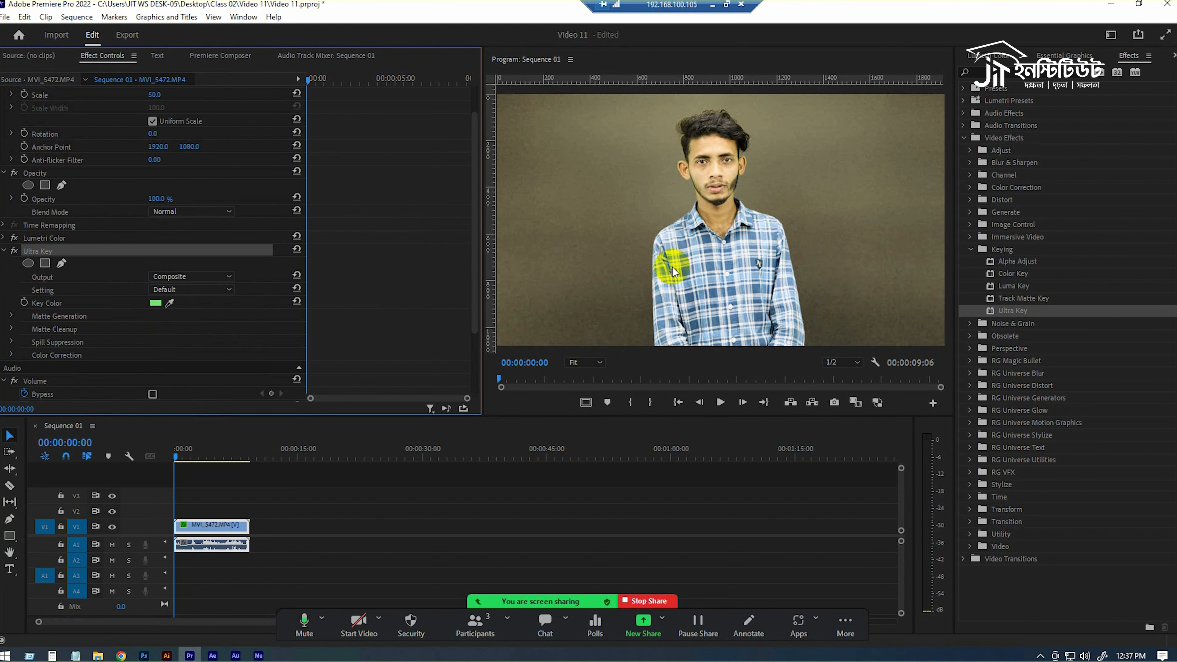
{"action": "key", "text": "ctrl+z"}
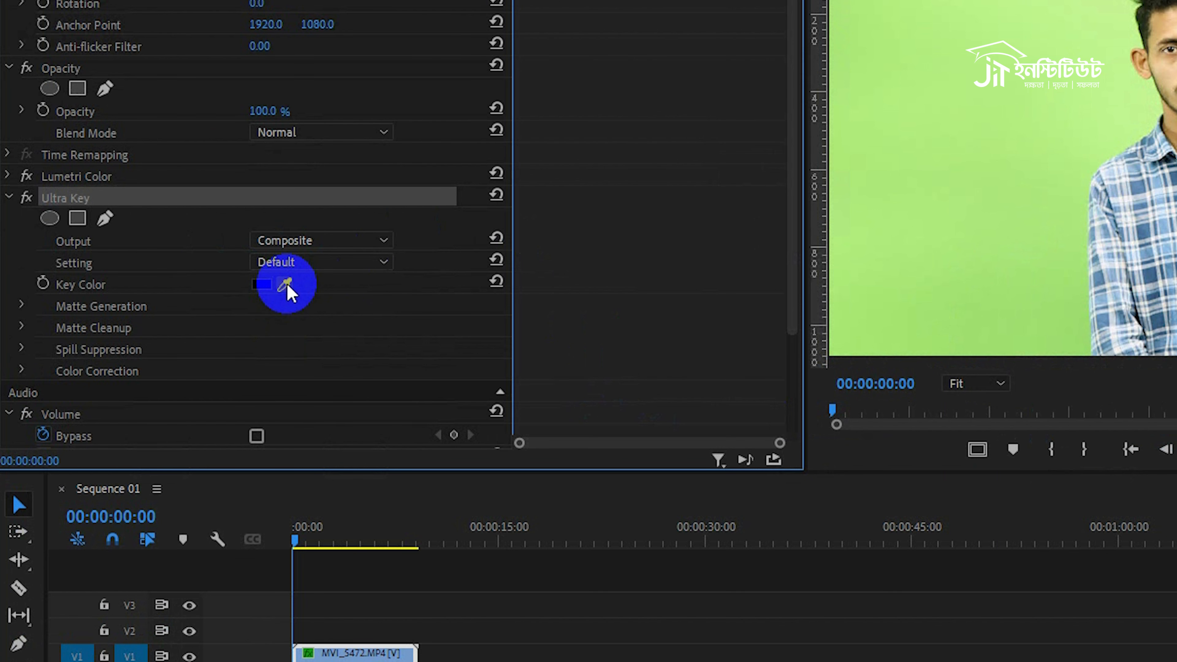
Step: Sample the Ultra Key key color with the eyedropper from the green background, trying several spots around the man
{"action": "left_click", "coordinate": [286, 291]}
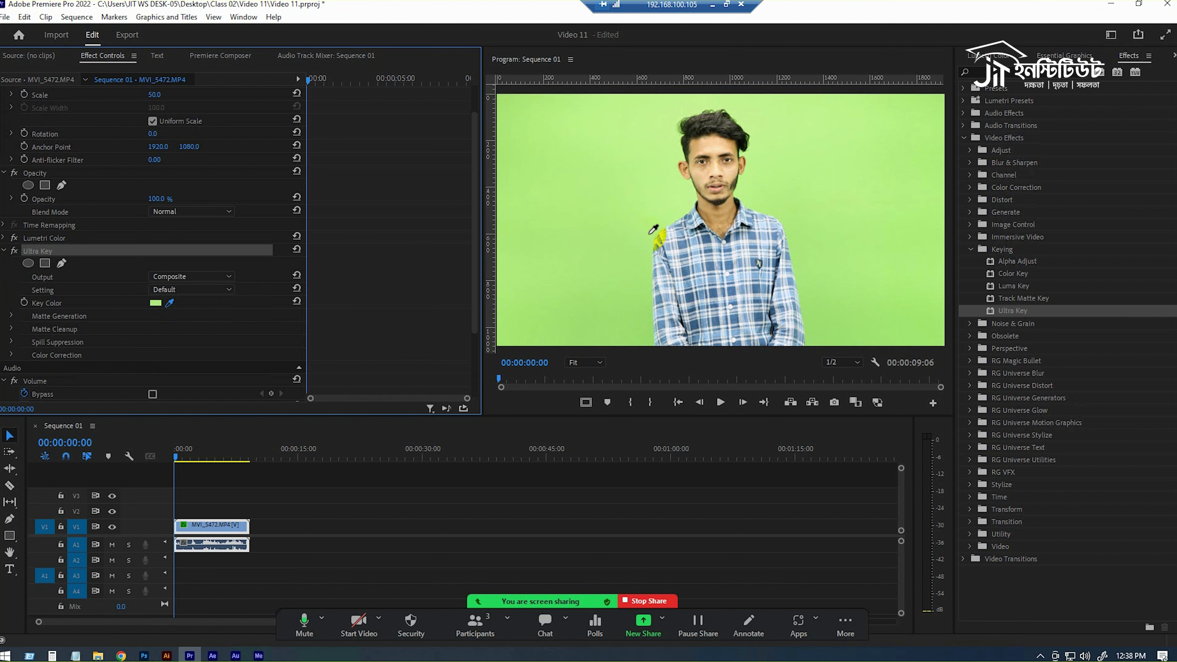
{"action": "left_click", "coordinate": [649, 233]}
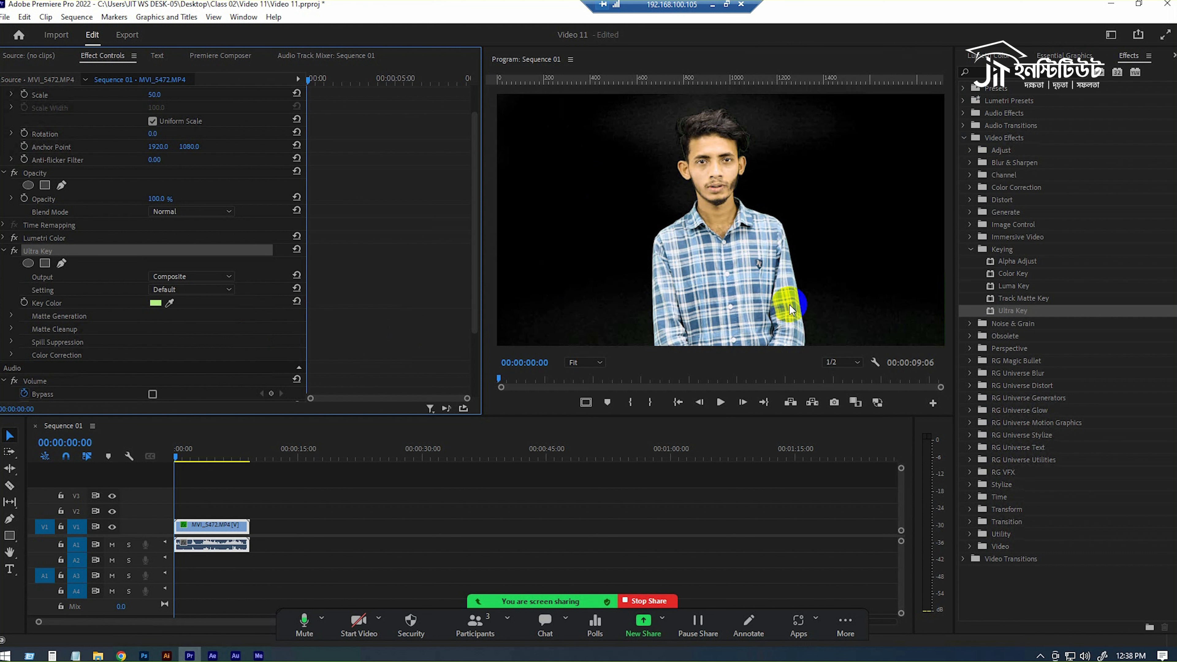
{"action": "left_click", "coordinate": [519, 329]}
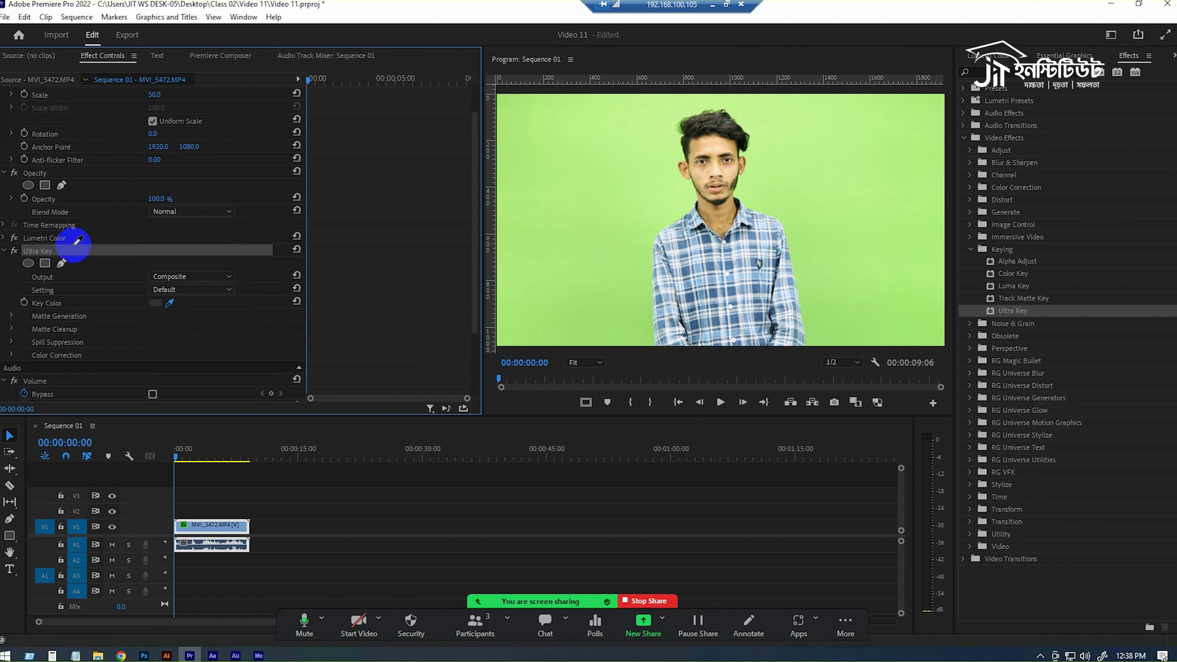
{"action": "left_click", "coordinate": [661, 141]}
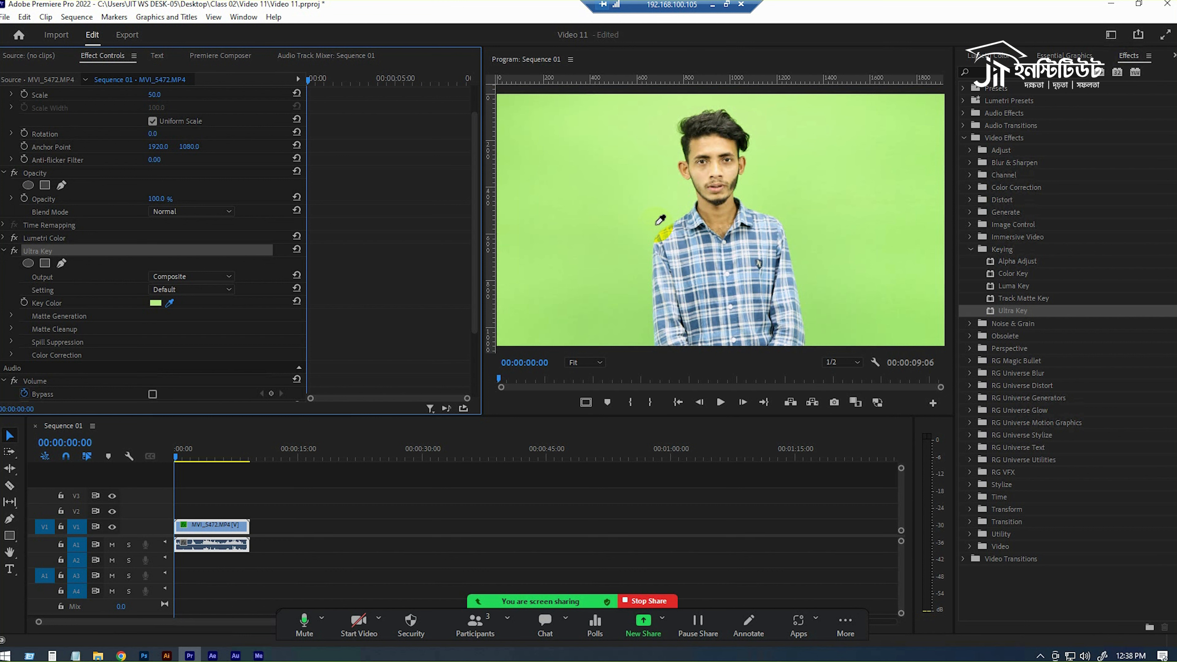
{"action": "left_click", "coordinate": [656, 224]}
{"action": "left_click", "coordinate": [749, 115]}
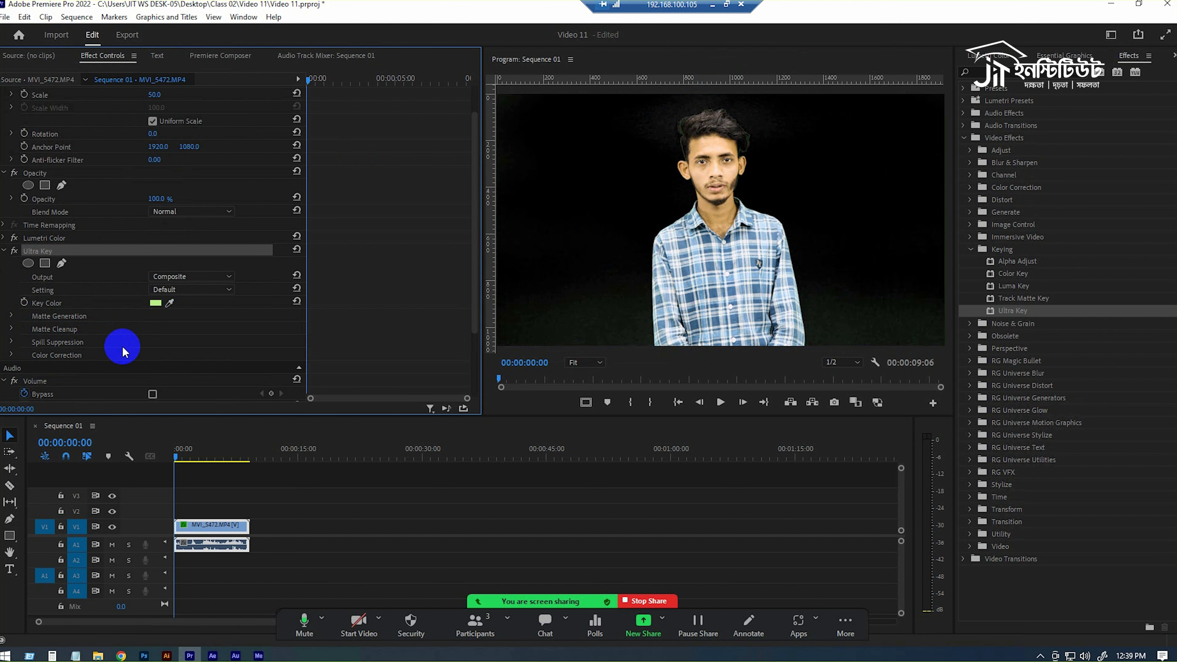
Step: Set the Ultra Key output to Alpha Channel to inspect the matte, and delete the Ultra Key effect from the clip
{"action": "scroll", "coordinate": [139, 328], "scroll_direction": "up", "scroll_amount": 1}
{"action": "scroll", "coordinate": [130, 330], "scroll_direction": "down", "scroll_amount": 1}
{"action": "scroll", "coordinate": [125, 332], "scroll_direction": "up", "scroll_amount": 1}
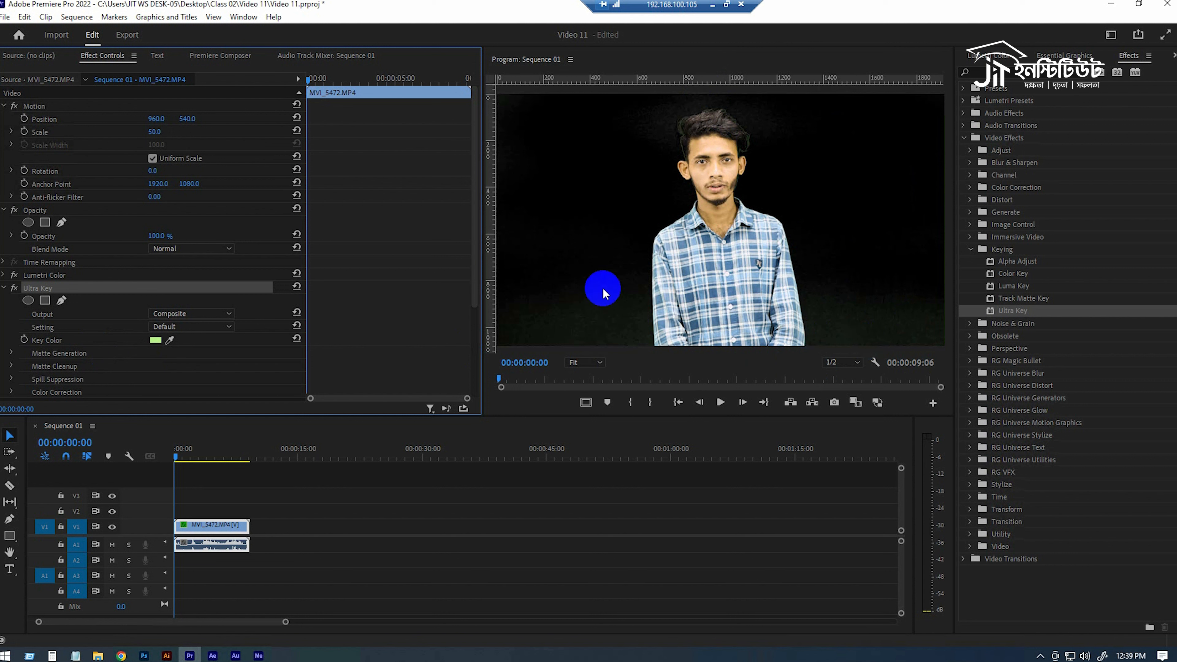
{"action": "left_click", "coordinate": [182, 318]}
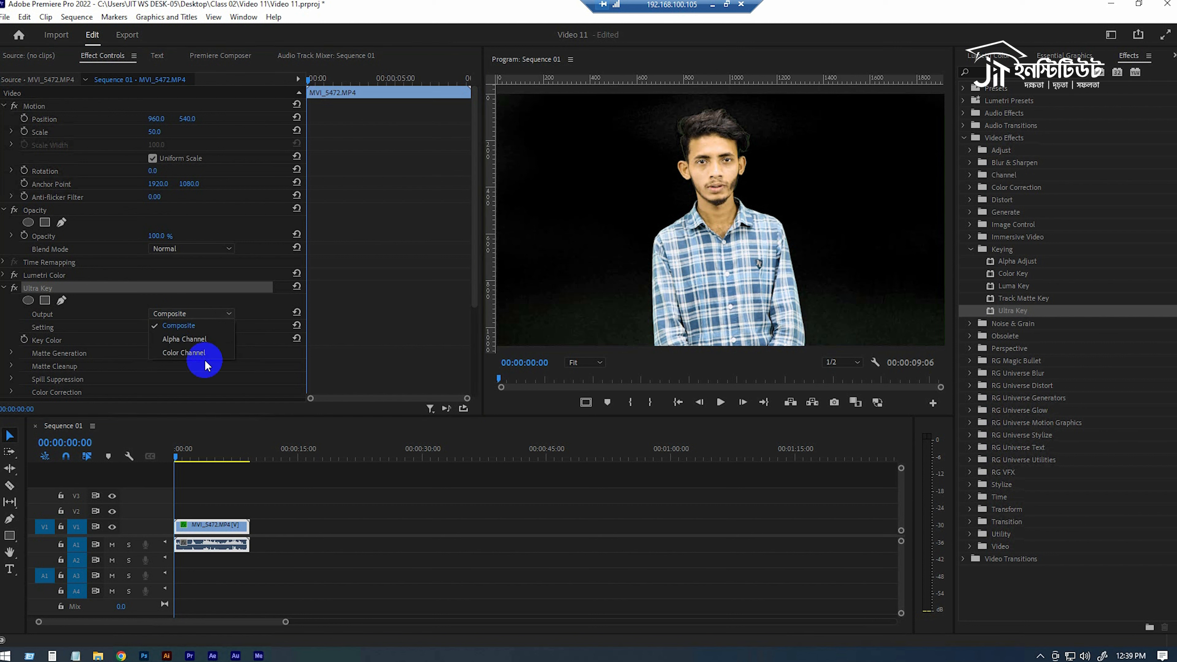
{"action": "left_click", "coordinate": [184, 339]}
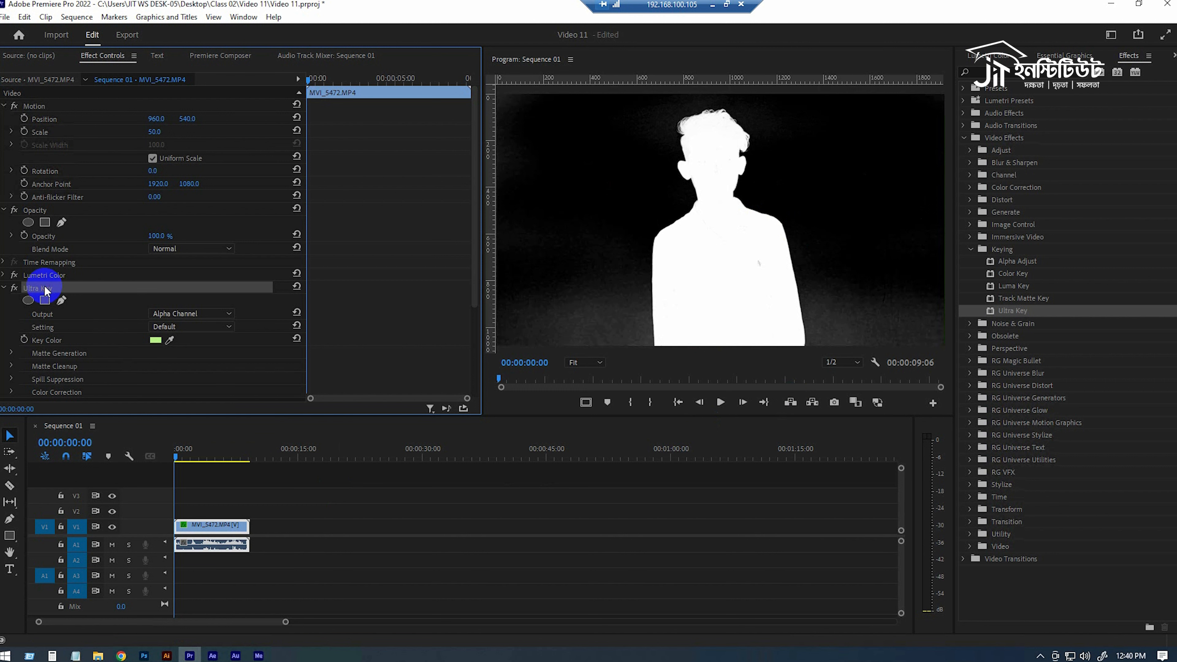
{"action": "key", "text": "Delete"}
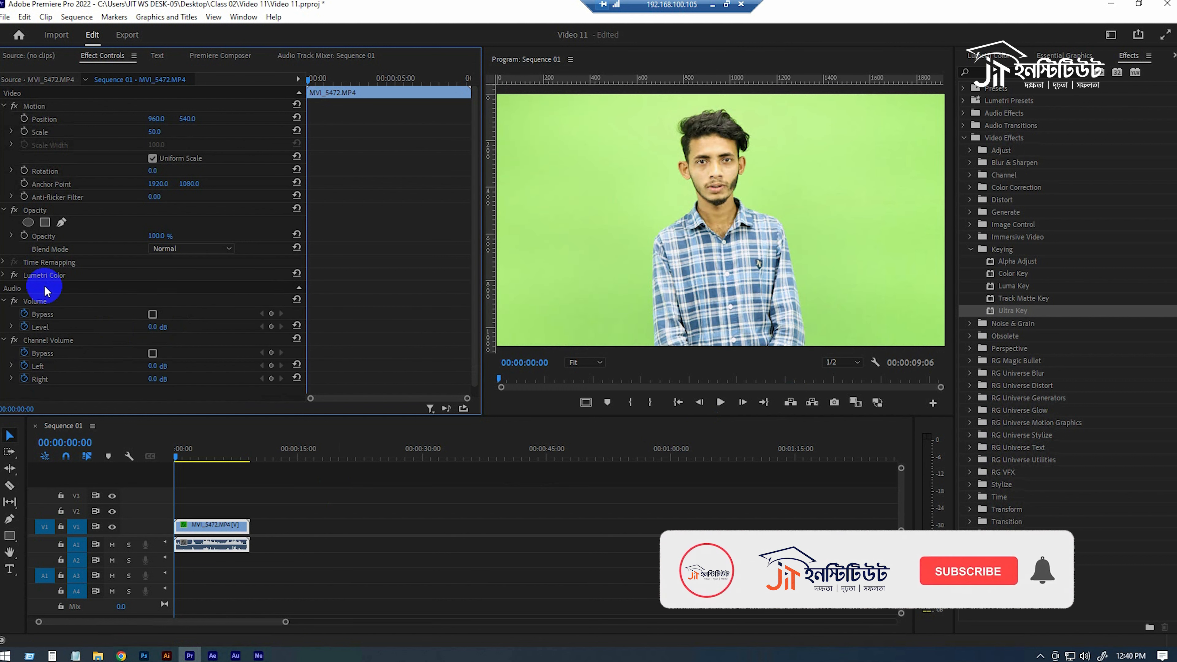
Step: Unlink the MVI_5472.MP4 clip's video and audio and delete the audio part from track A1
{"action": "left_click_drag", "start_coordinate": [175, 467], "coordinate": [222, 464]}
{"action": "left_click", "coordinate": [229, 527]}
{"action": "right_click", "coordinate": [230, 529]}
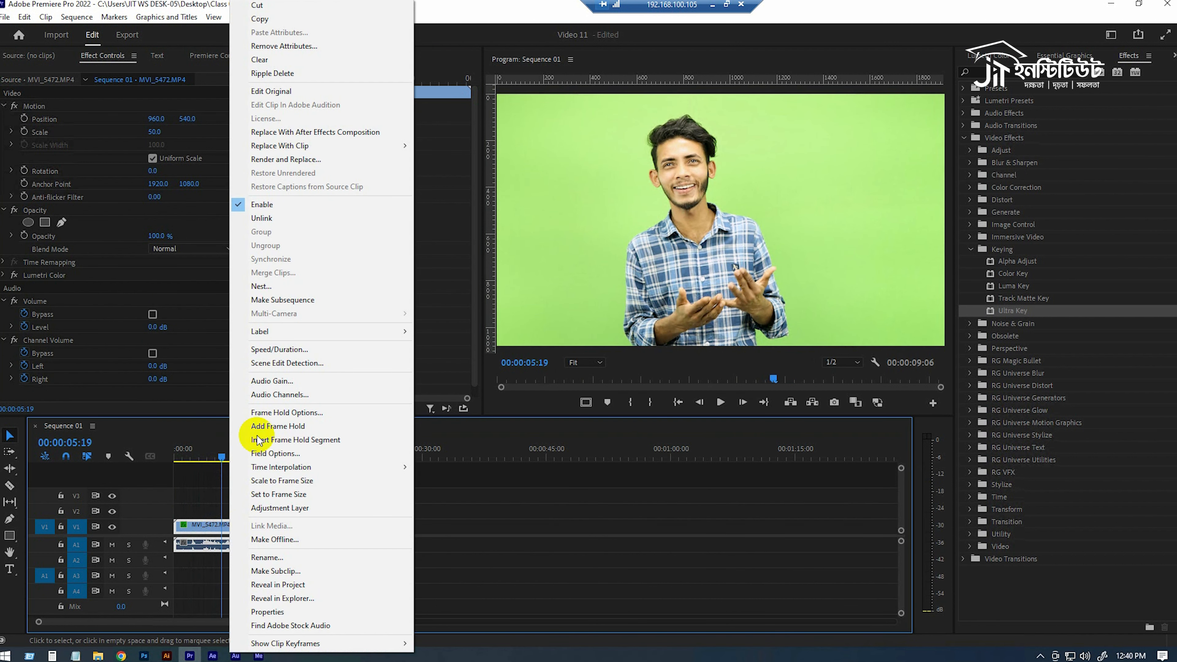
{"action": "left_click", "coordinate": [284, 229]}
{"action": "left_click", "coordinate": [232, 545]}
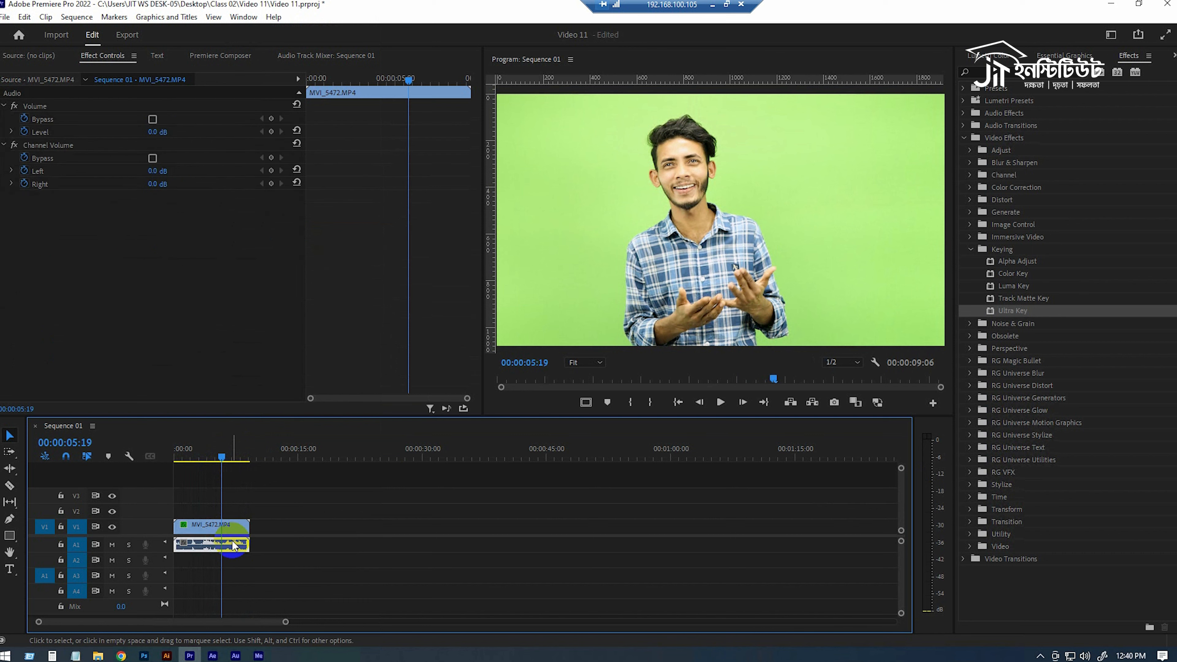
{"action": "key", "text": "Delete"}
Step: At 00:00:03:07, draw a closed free-form opacity mask loosely around the man, extending its lower edge past the bottom of the frame
{"action": "left_click", "coordinate": [225, 457]}
{"action": "mouse_move", "coordinate": [225, 458]}
{"action": "left_mouse_down"}
{"action": "mouse_move", "coordinate": [236, 460]}
{"action": "mouse_move", "coordinate": [185, 462]}
{"action": "mouse_move", "coordinate": [203, 459]}
{"action": "left_mouse_up"}
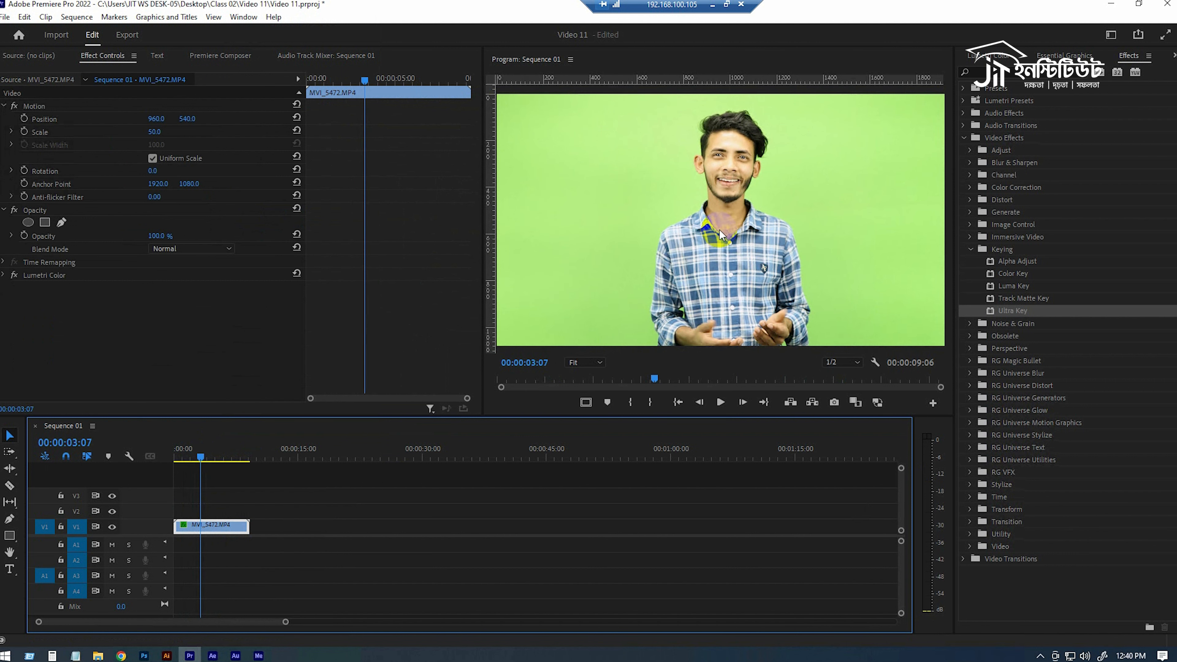
{"action": "left_click", "coordinate": [37, 211]}
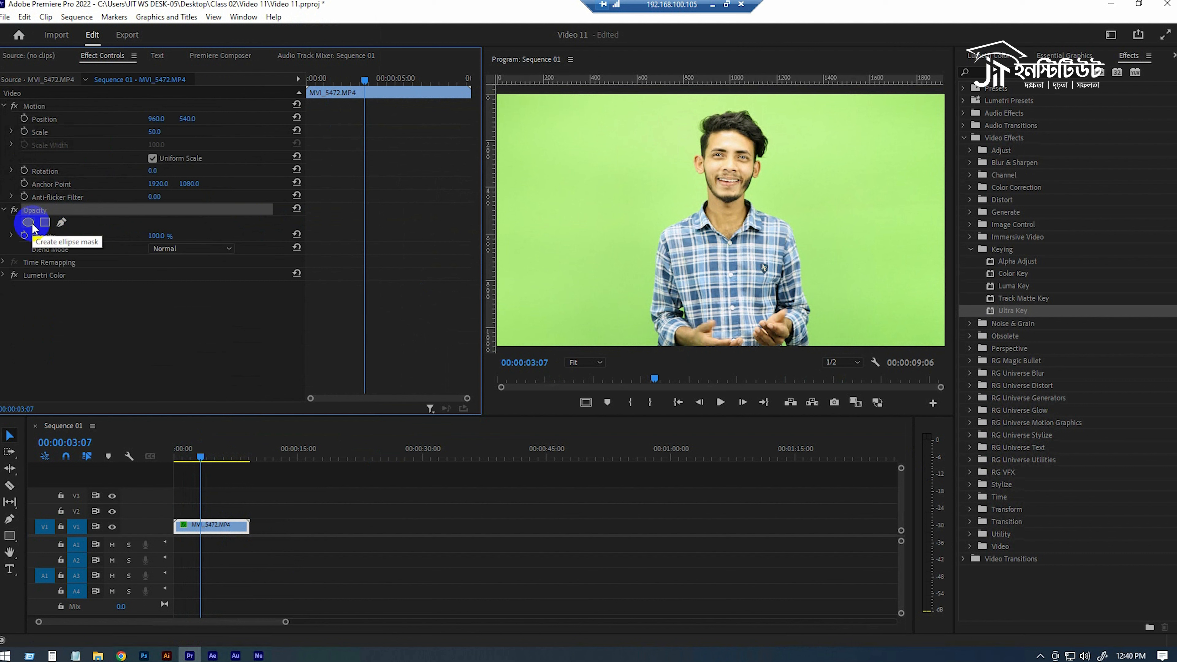
{"action": "left_click", "coordinate": [61, 224]}
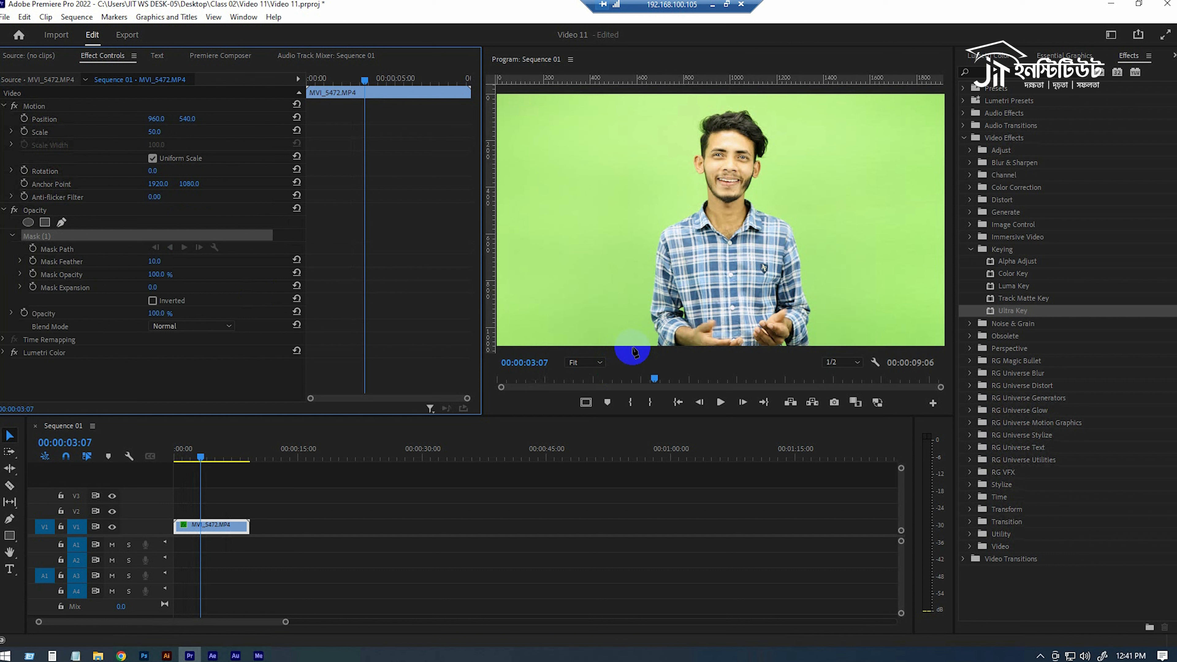
{"action": "left_click", "coordinate": [631, 344]}
{"action": "left_click", "coordinate": [615, 289]}
{"action": "left_click", "coordinate": [617, 204]}
{"action": "left_click", "coordinate": [665, 134]}
{"action": "left_click", "coordinate": [680, 101]}
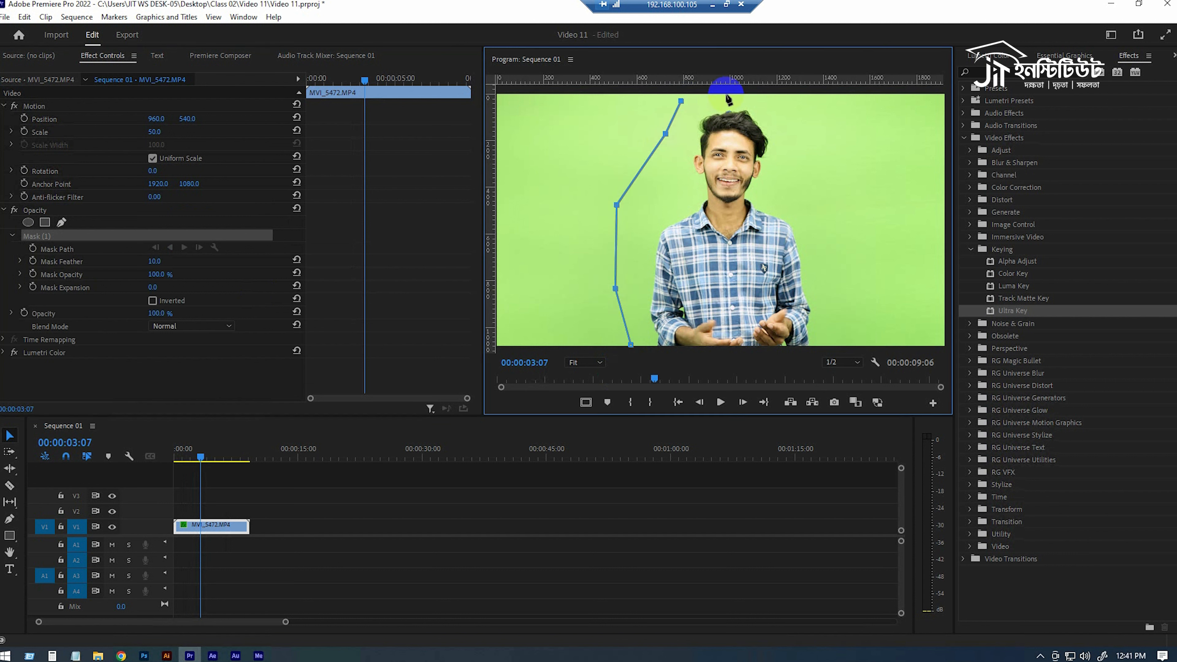
{"action": "left_click", "coordinate": [741, 97]}
{"action": "left_click", "coordinate": [784, 101]}
{"action": "left_click", "coordinate": [814, 116]}
{"action": "left_click", "coordinate": [837, 172]}
{"action": "left_click", "coordinate": [856, 246]}
{"action": "left_click", "coordinate": [855, 332]}
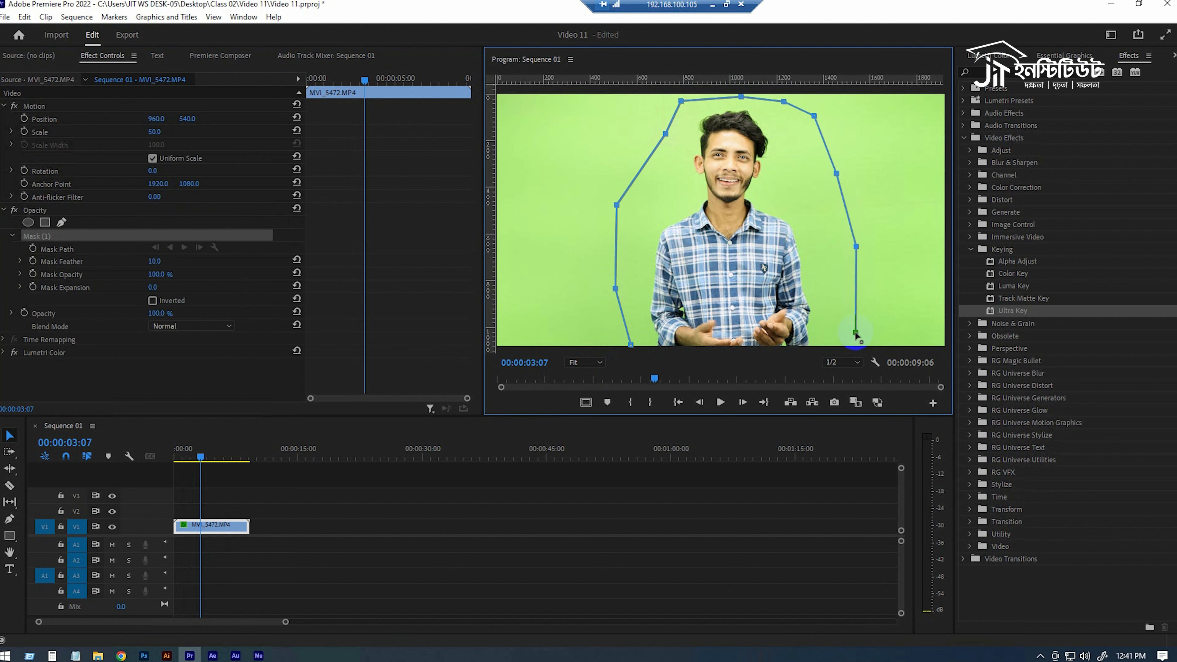
{"action": "left_click", "coordinate": [840, 352]}
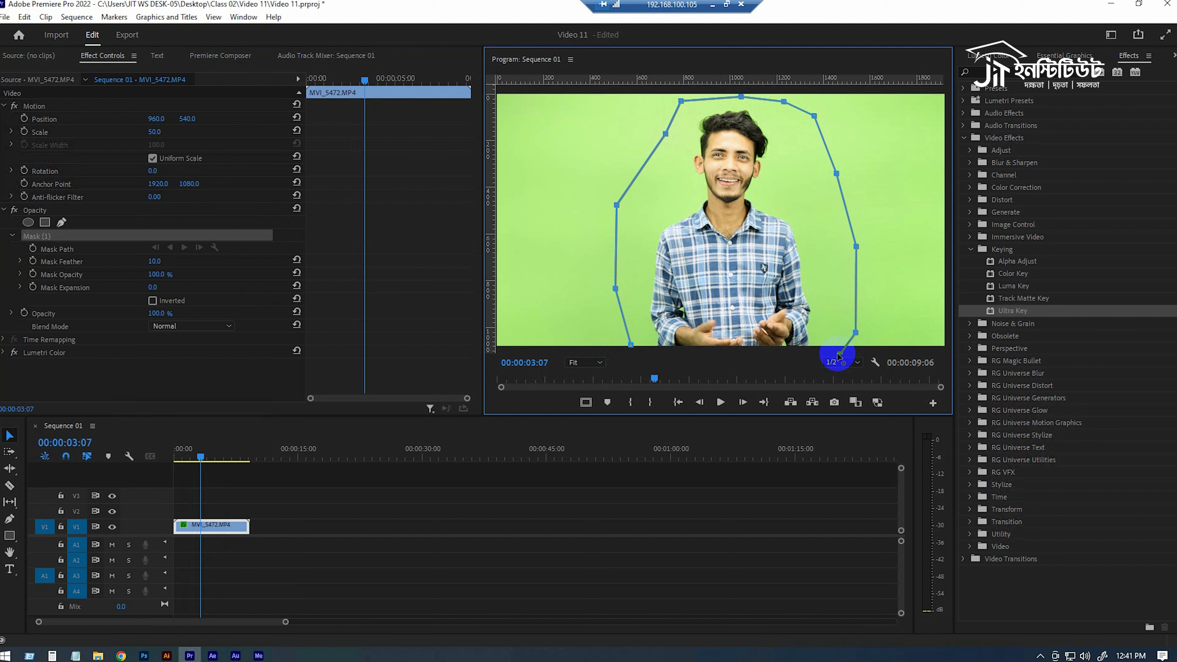
{"action": "left_click", "coordinate": [665, 353]}
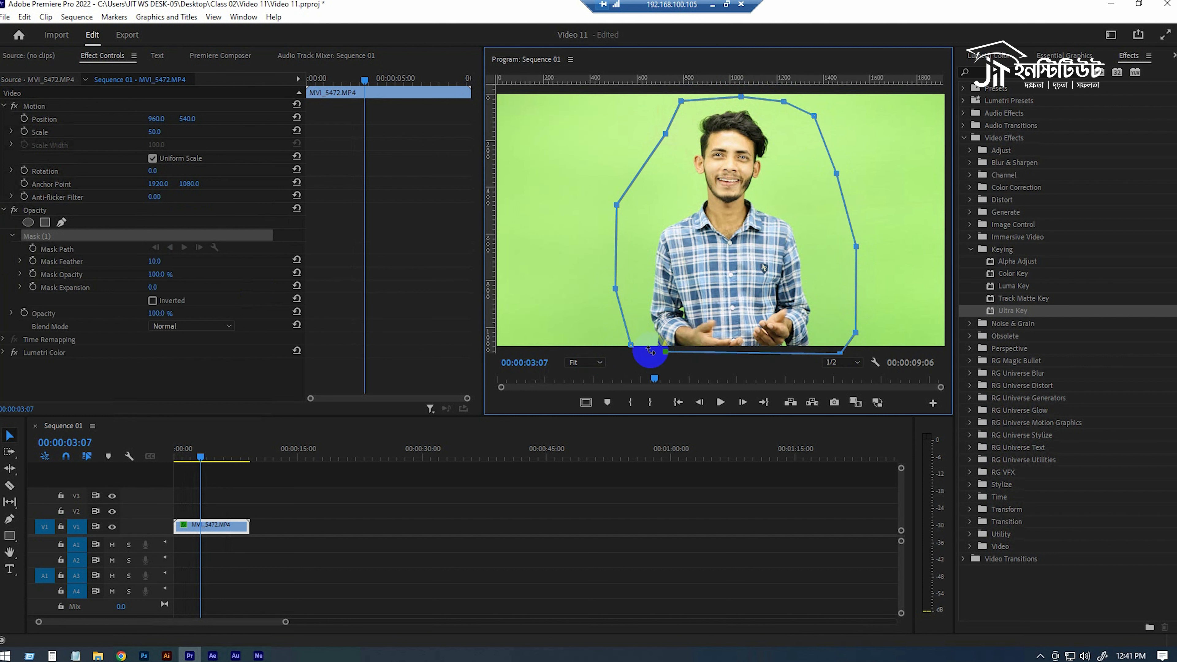
{"action": "left_click", "coordinate": [631, 345]}
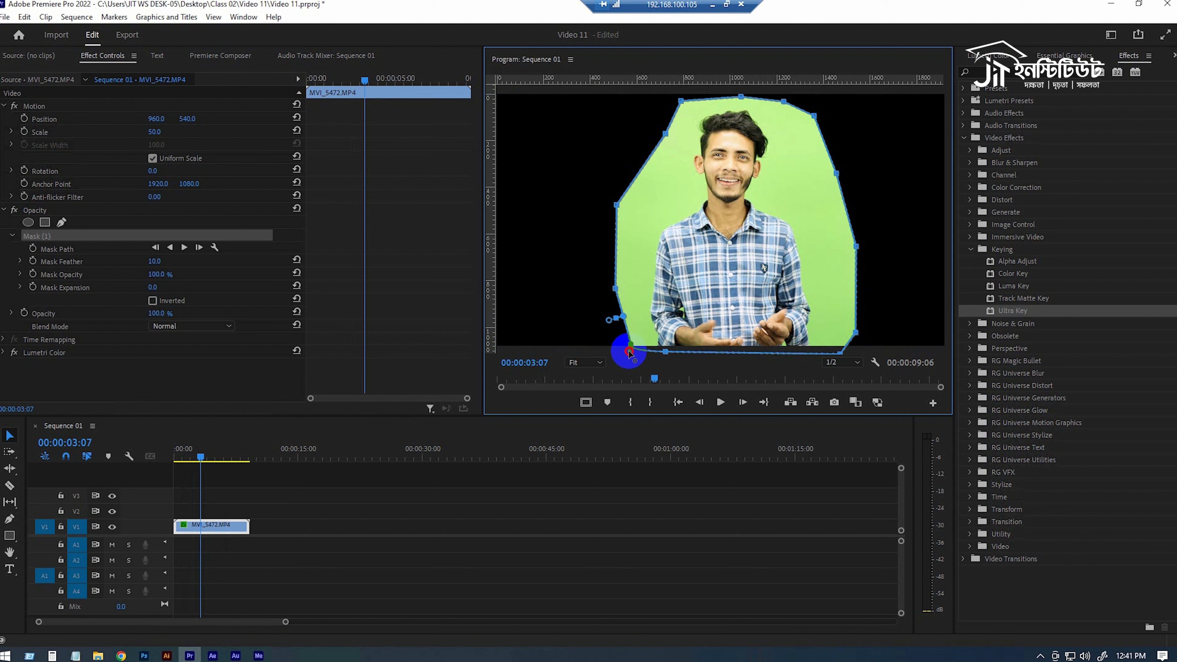
{"action": "left_click_drag", "start_coordinate": [630, 344], "coordinate": [632, 357]}
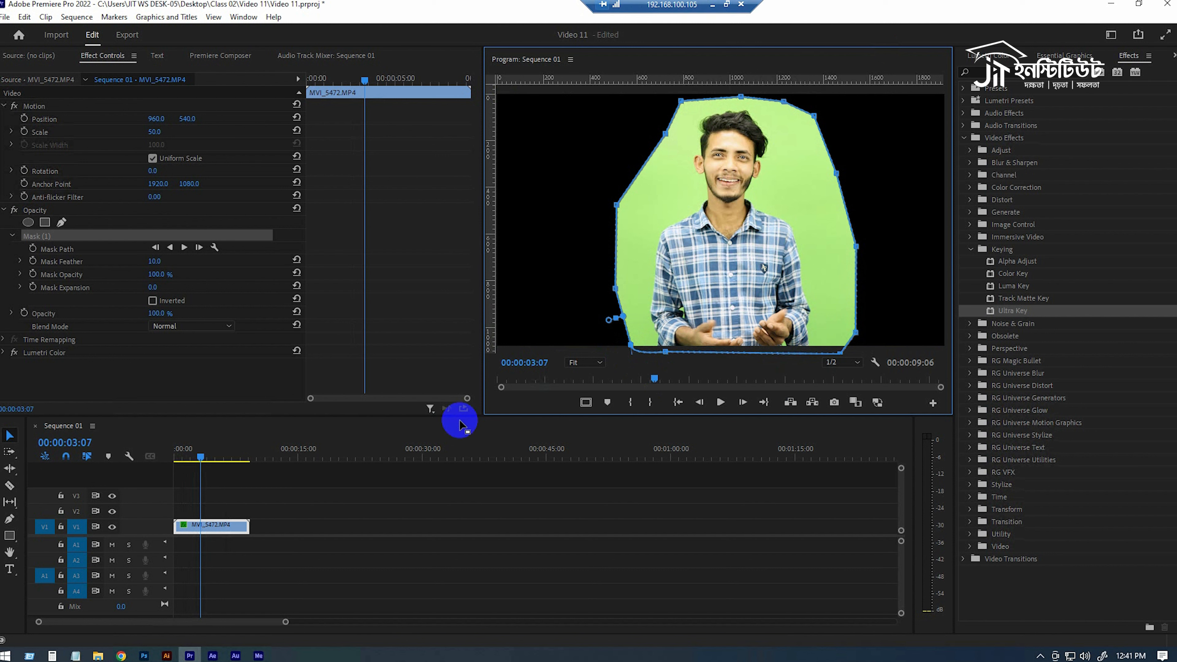
Step: Move the mask's upper-left point outward on the first frame and track the mask path forward through the clip
{"action": "left_click", "coordinate": [195, 457]}
{"action": "left_click_drag", "start_coordinate": [195, 457], "coordinate": [192, 457]}
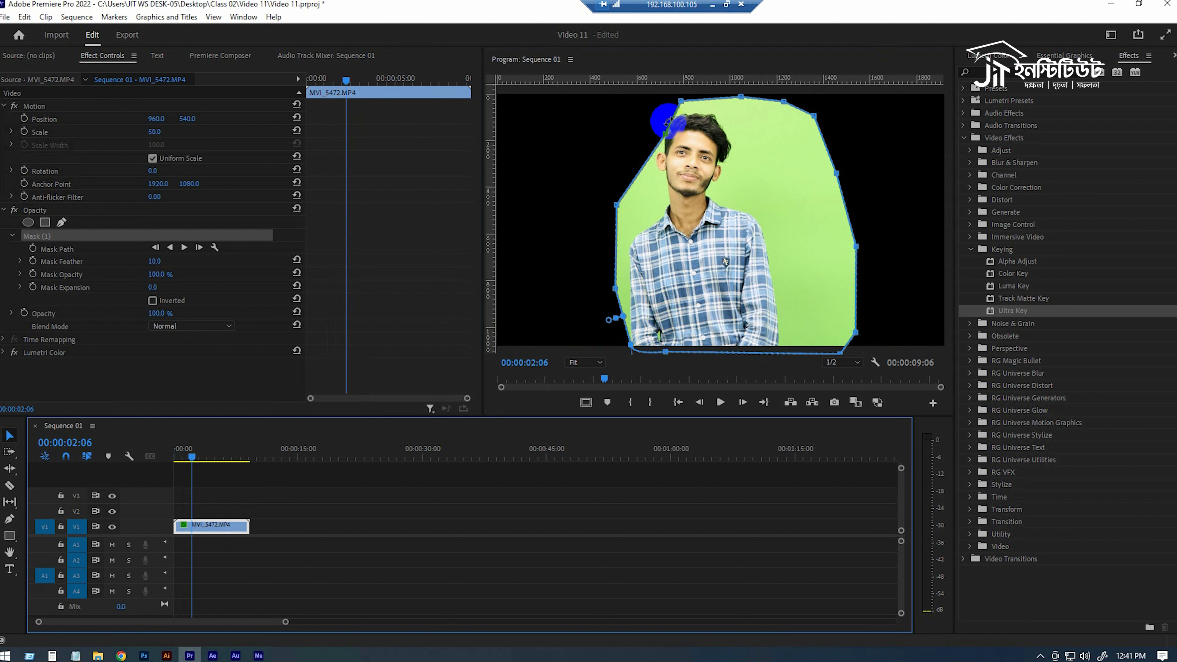
{"action": "left_click", "coordinate": [177, 458]}
{"action": "left_click_drag", "start_coordinate": [177, 461], "coordinate": [169, 463]}
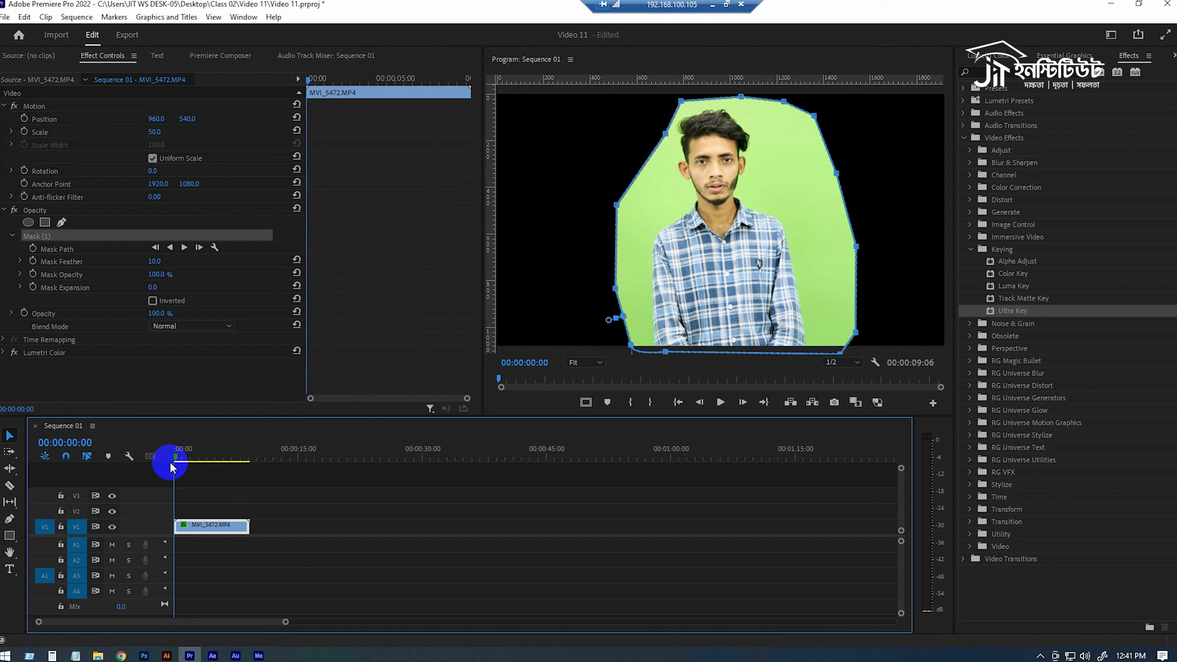
{"action": "left_click_drag", "start_coordinate": [663, 135], "coordinate": [654, 127]}
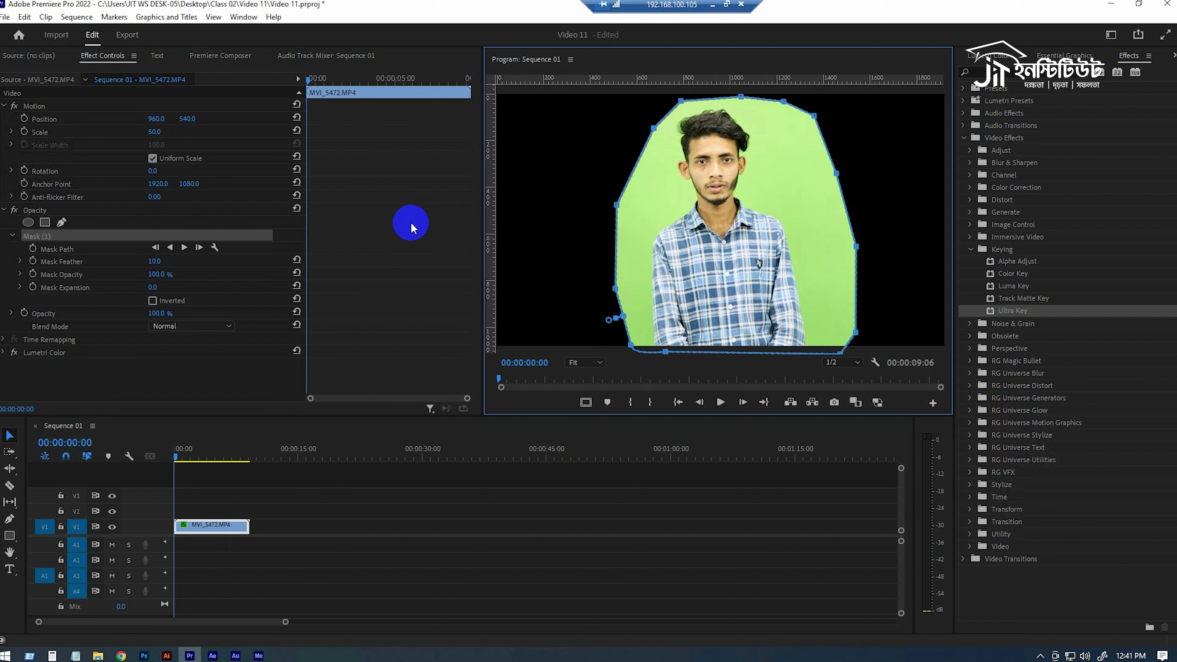
{"action": "left_click", "coordinate": [183, 249]}
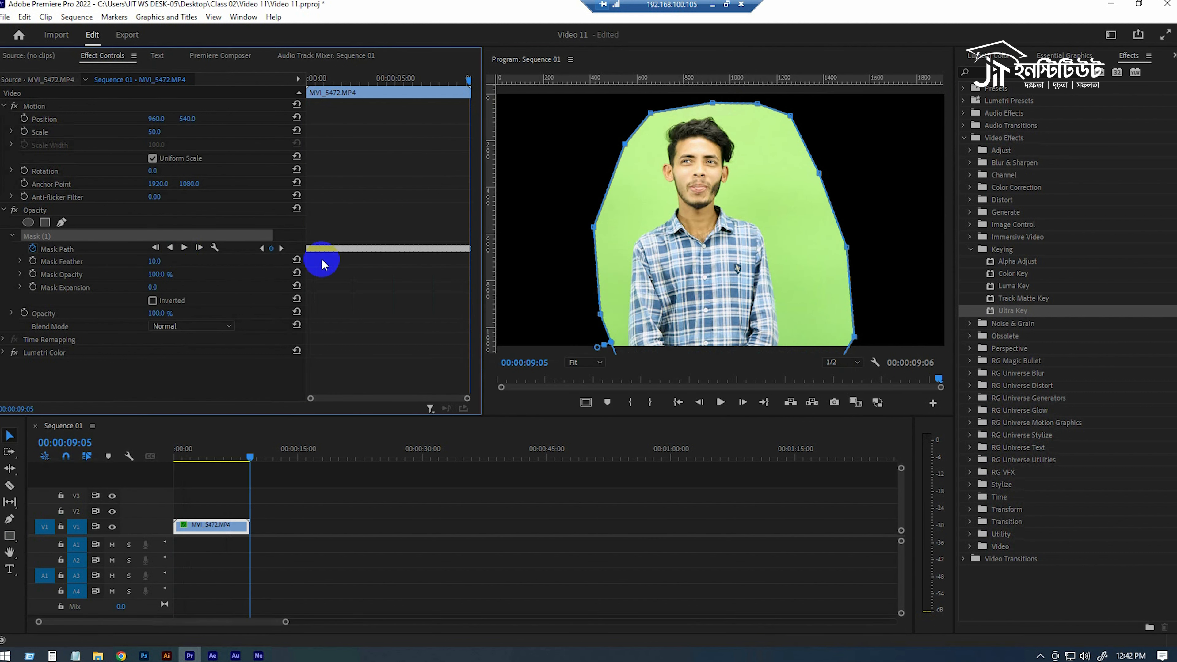
Step: Play the sequence from the start to check how the tracked mask follows the man
{"action": "left_click_drag", "start_coordinate": [467, 398], "coordinate": [568, 392]}
{"action": "left_click_drag", "start_coordinate": [205, 452], "coordinate": [157, 450]}
{"action": "key", "text": "space"}
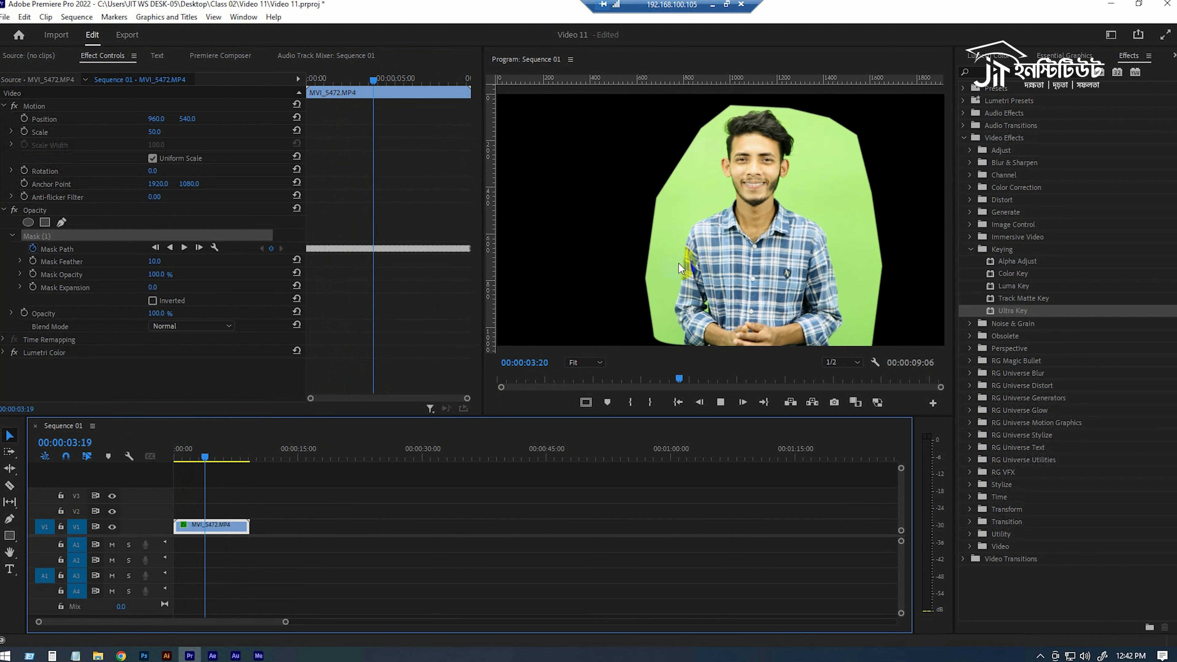
{"action": "key", "text": "space"}
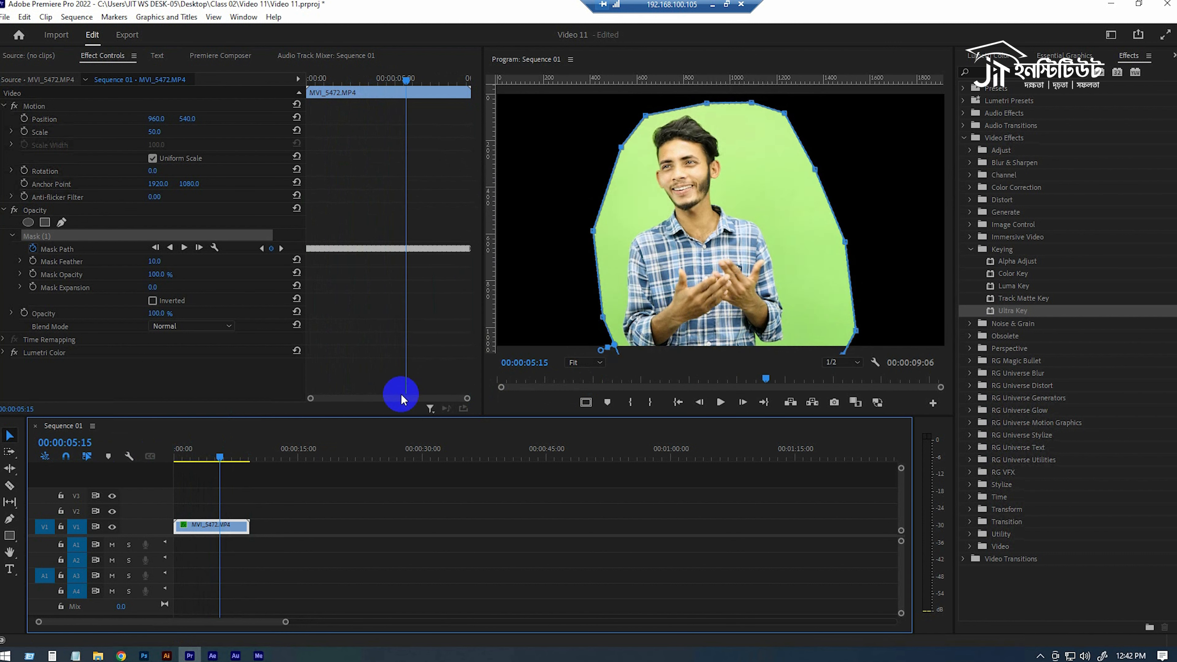
Step: Undo the mask tracking and point adjustment, going back to the closed mask outline around the man
{"action": "key", "text": "ctrl+z"}
{"action": "key", "text": "ctrl+z"}
{"action": "key", "text": "ctrl+z"}
{"action": "key", "text": "ctrl+z"}
{"action": "key", "text": "ctrl+z"}
{"action": "key", "text": "ctrl+z"}
{"action": "key", "text": "ctrl+z"}
{"action": "key", "text": "ctrl+z"}
{"action": "key", "text": "ctrl+z"}
{"action": "key", "text": "ctrl+z"}
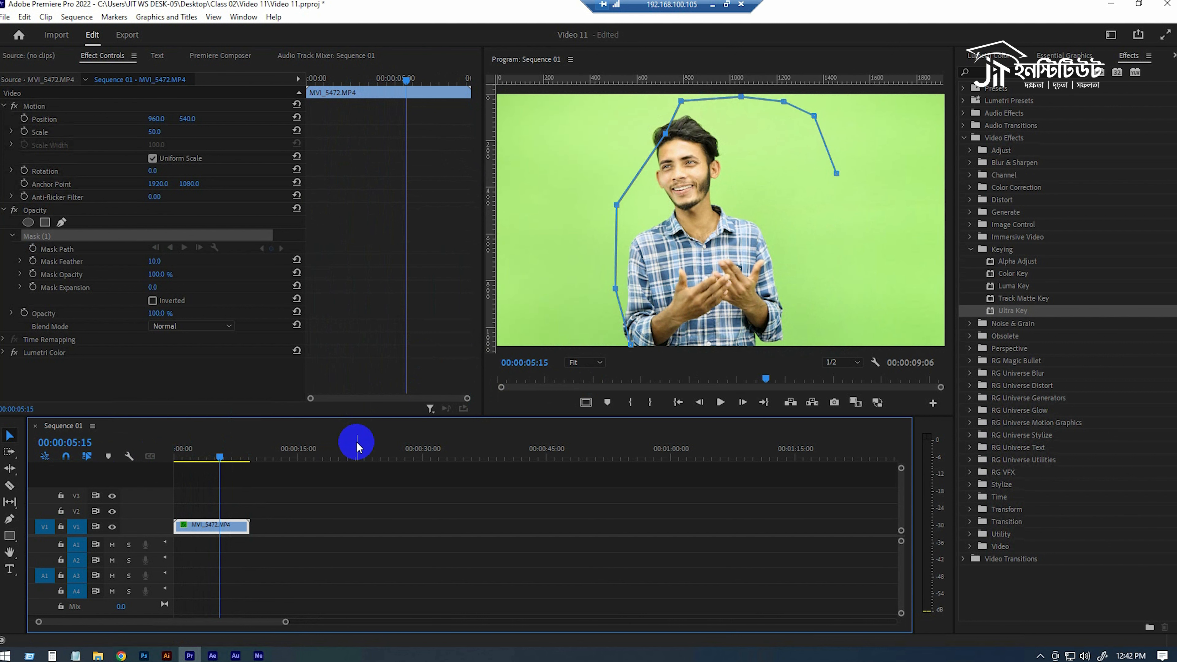
{"action": "key", "text": "ctrl+z"}
{"action": "key", "text": "ctrl+z"}
{"action": "key", "text": "ctrl+shift+z"}
{"action": "key", "text": "ctrl+shift+z"}
{"action": "key", "text": "ctrl+shift+z"}
{"action": "key", "text": "ctrl+shift+z"}
{"action": "key", "text": "ctrl+shift+z"}
{"action": "key", "text": "ctrl+shift+z"}
{"action": "key", "text": "ctrl+shift+z"}
{"action": "key", "text": "ctrl+shift+z"}
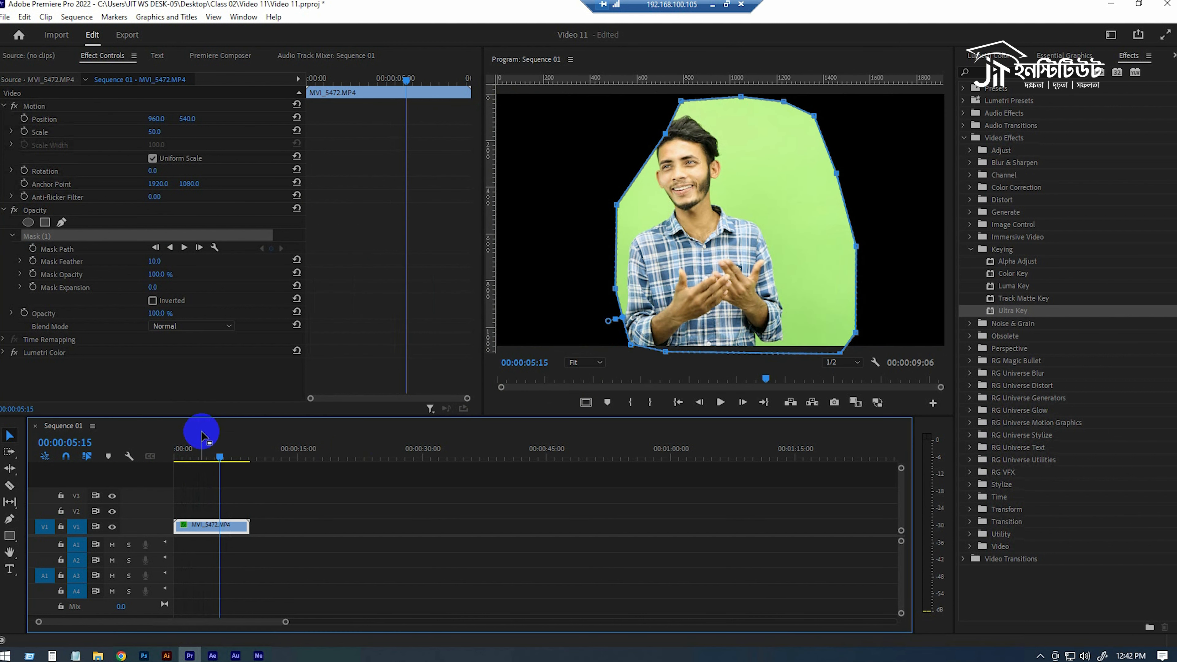
Step: On the first frame, reshape the mask by widening its upper-left corner, tightening its right side and extending its lower-left corner below the frame
{"action": "left_click", "coordinate": [157, 463]}
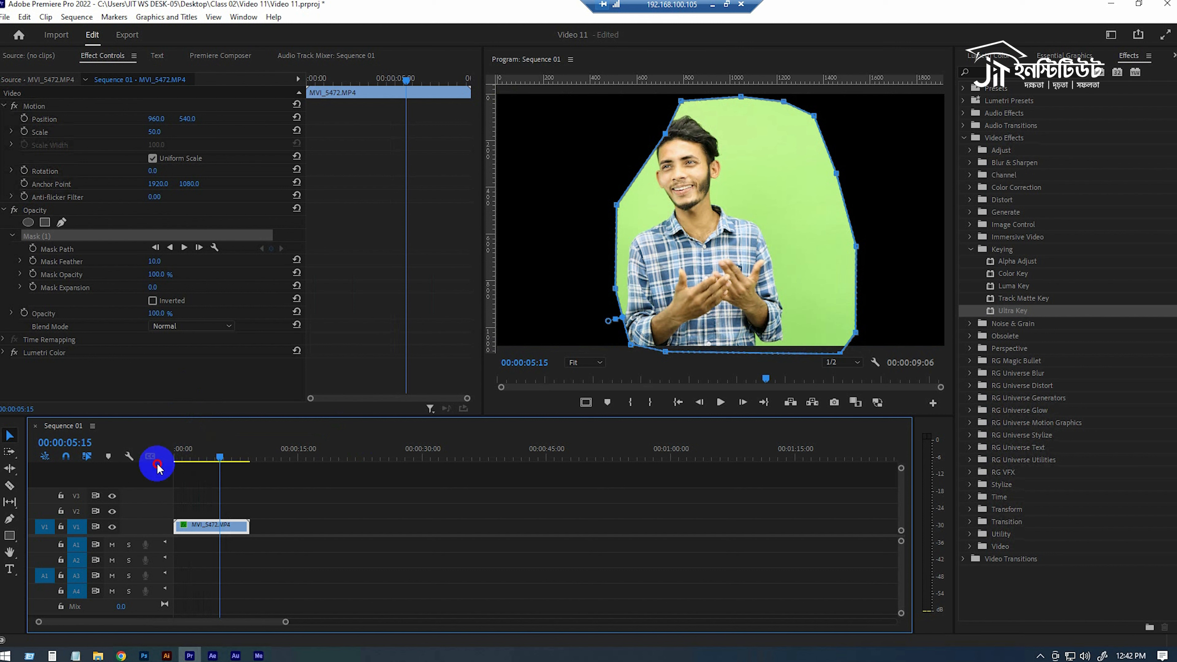
{"action": "left_click", "coordinate": [174, 459]}
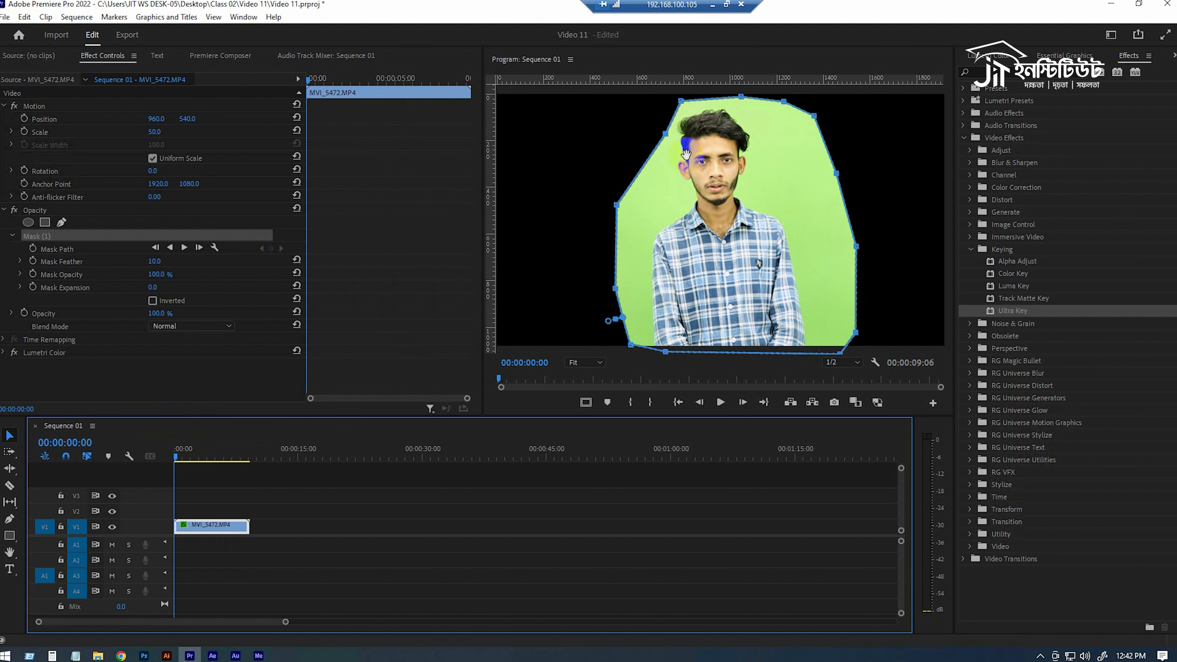
{"action": "left_click", "coordinate": [666, 136]}
{"action": "left_click_drag", "start_coordinate": [665, 135], "coordinate": [674, 98]}
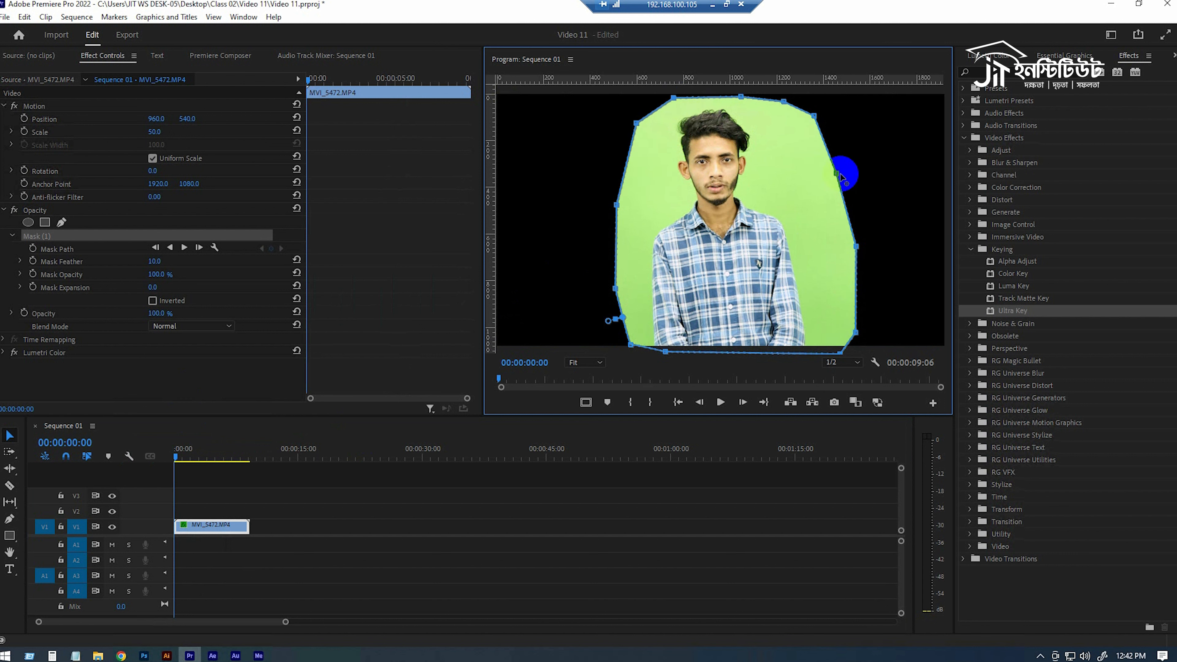
{"action": "left_click_drag", "start_coordinate": [836, 173], "coordinate": [822, 171]}
{"action": "left_click_drag", "start_coordinate": [857, 246], "coordinate": [838, 245]}
{"action": "left_click", "coordinate": [632, 345]}
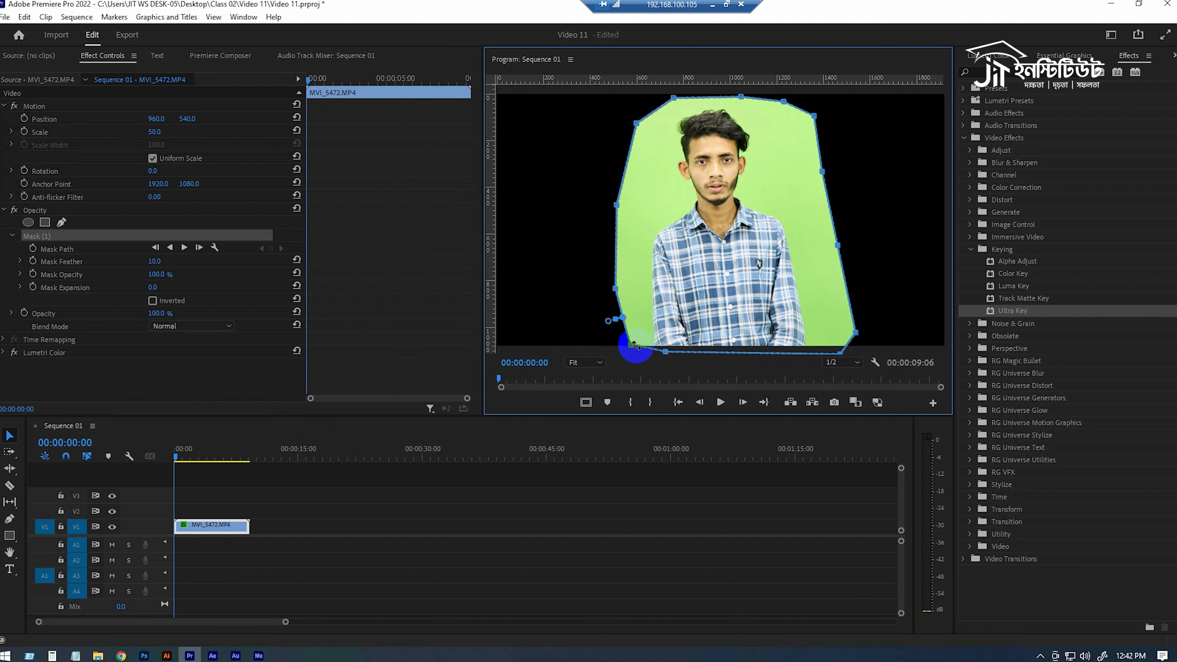
{"action": "left_click_drag", "start_coordinate": [634, 351], "coordinate": [667, 357]}
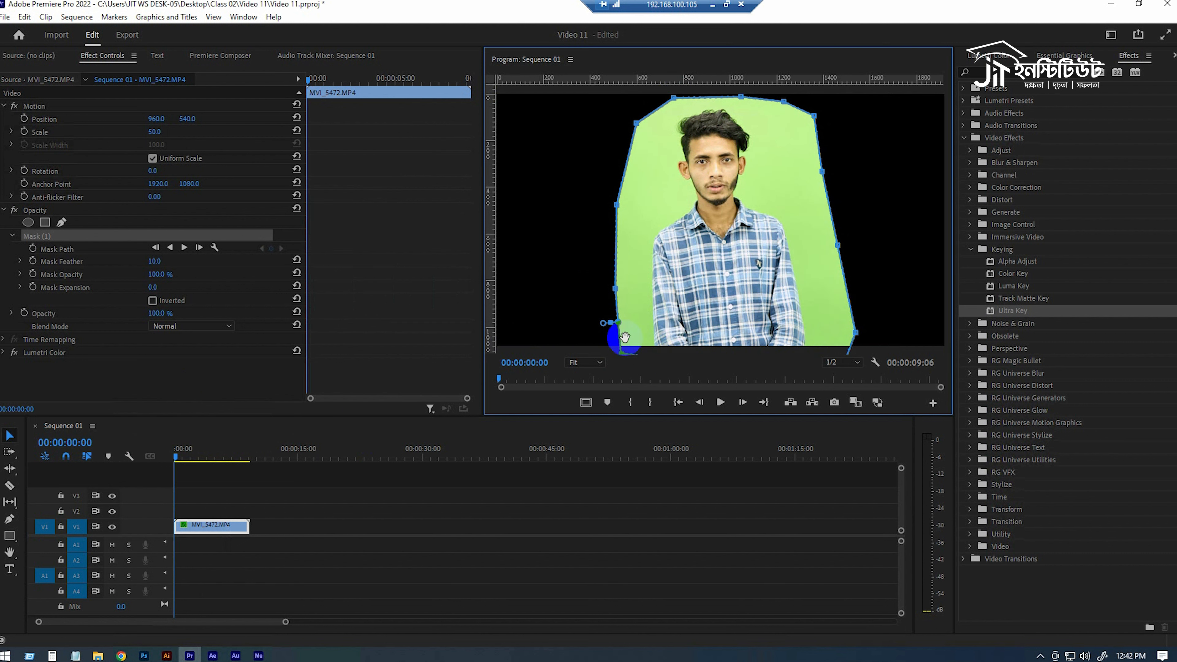
{"action": "left_click_drag", "start_coordinate": [621, 354], "coordinate": [619, 352]}
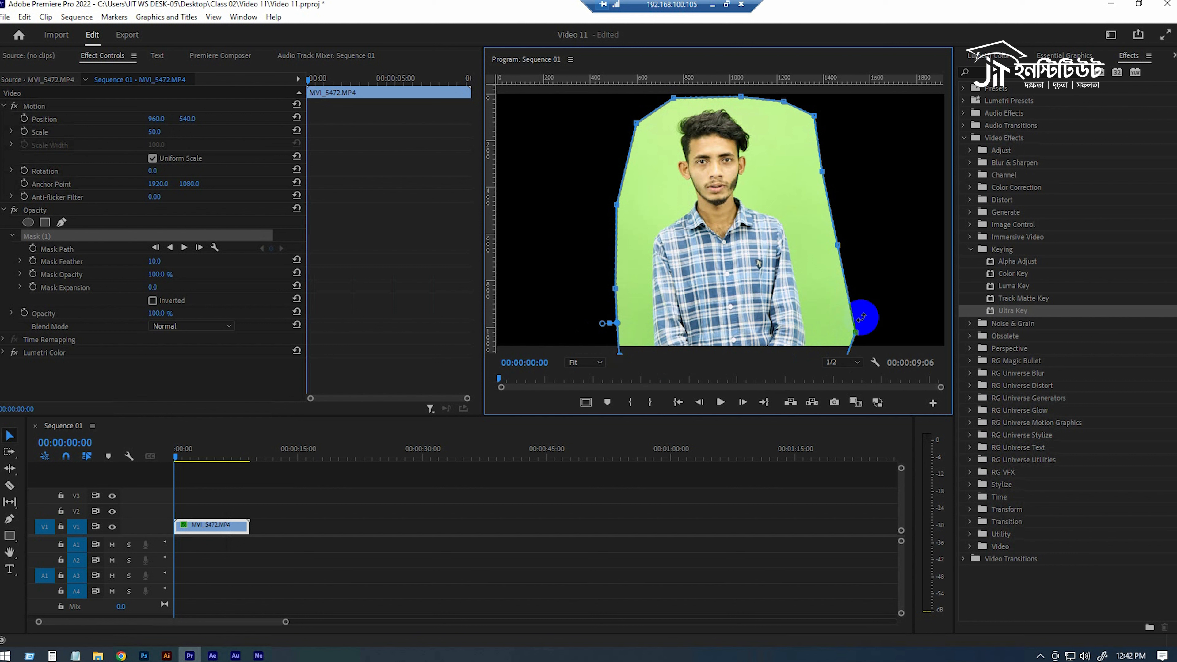
{"action": "left_click_drag", "start_coordinate": [855, 332], "coordinate": [848, 332]}
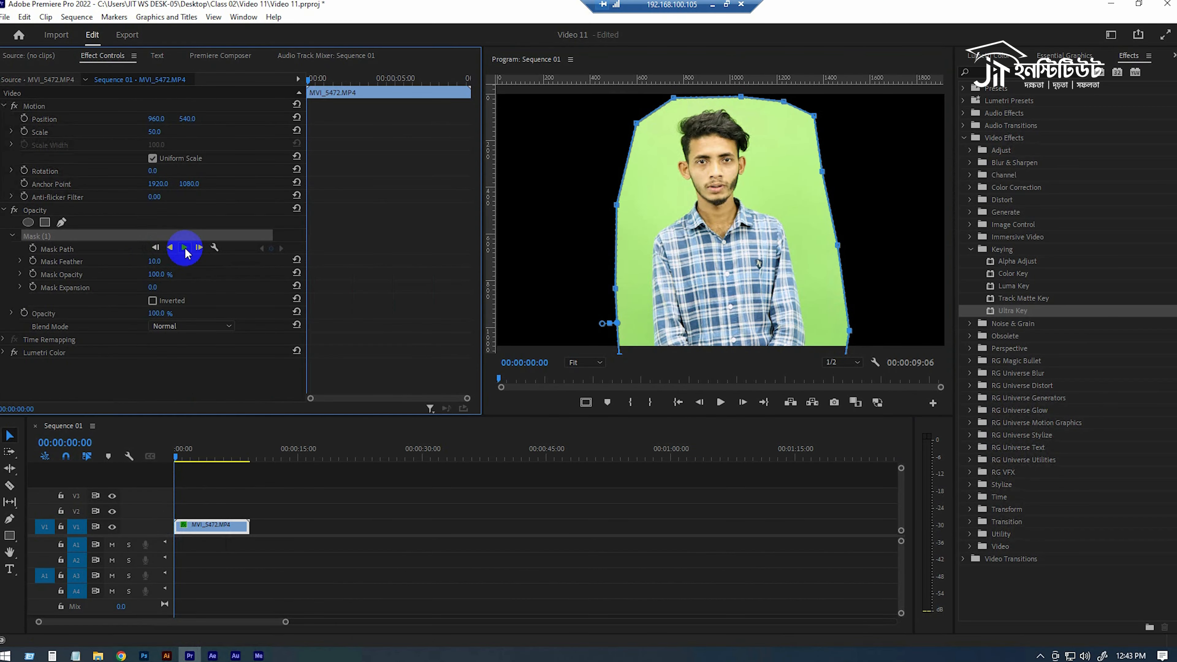
Step: Track the reshaped mask forward through the whole clip and play the sequence from the start to check it
{"action": "left_click", "coordinate": [261, 217]}
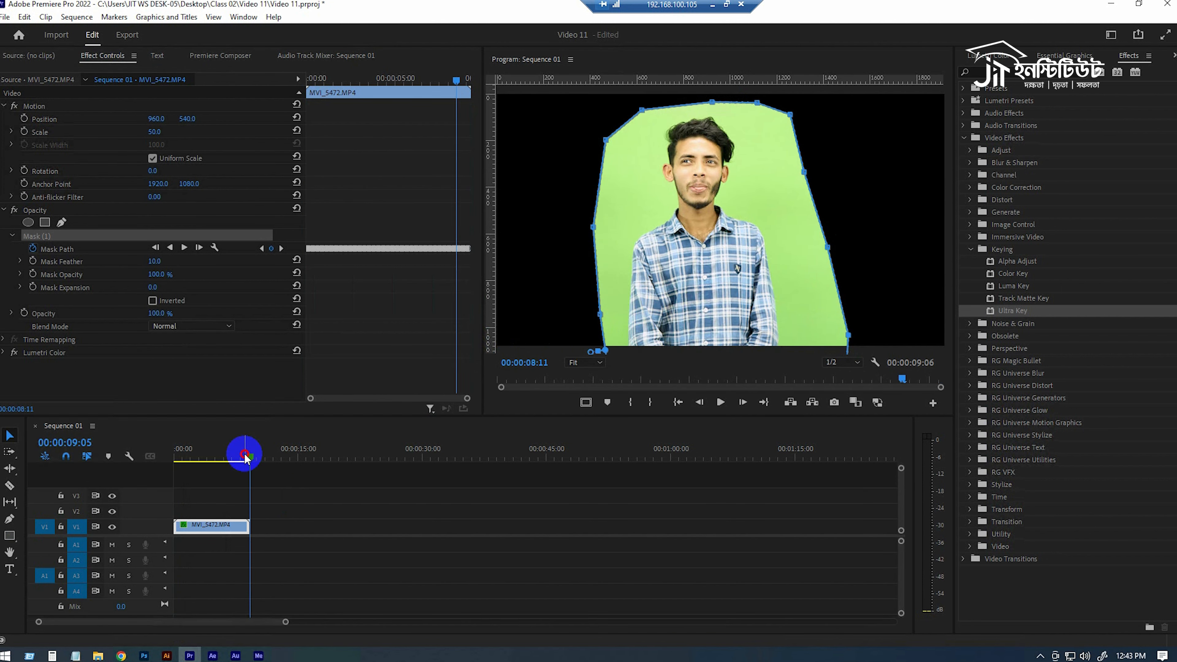
{"action": "left_click_drag", "start_coordinate": [242, 455], "coordinate": [129, 461]}
{"action": "key", "text": "space"}
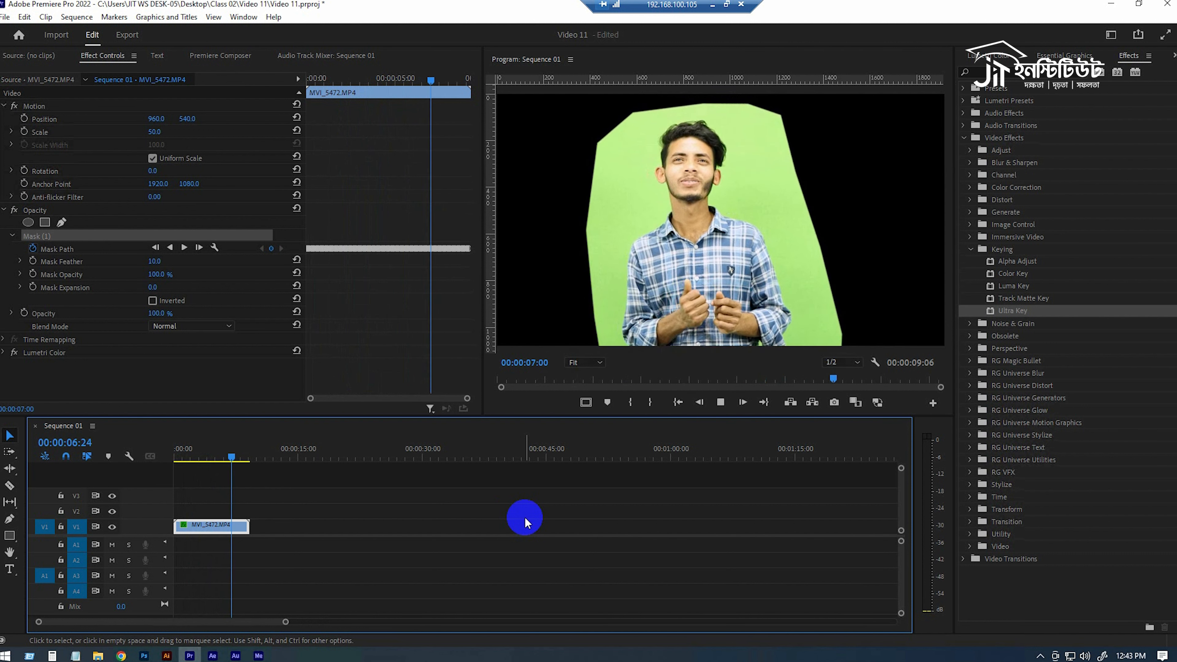
{"action": "key", "text": "space"}
Step: Try to extend the mask's lower-left corner below the frame at 00:00:04:07 and again one frame earlier
{"action": "left_click", "coordinate": [235, 454]}
{"action": "left_click_drag", "start_coordinate": [234, 454], "coordinate": [211, 452]}
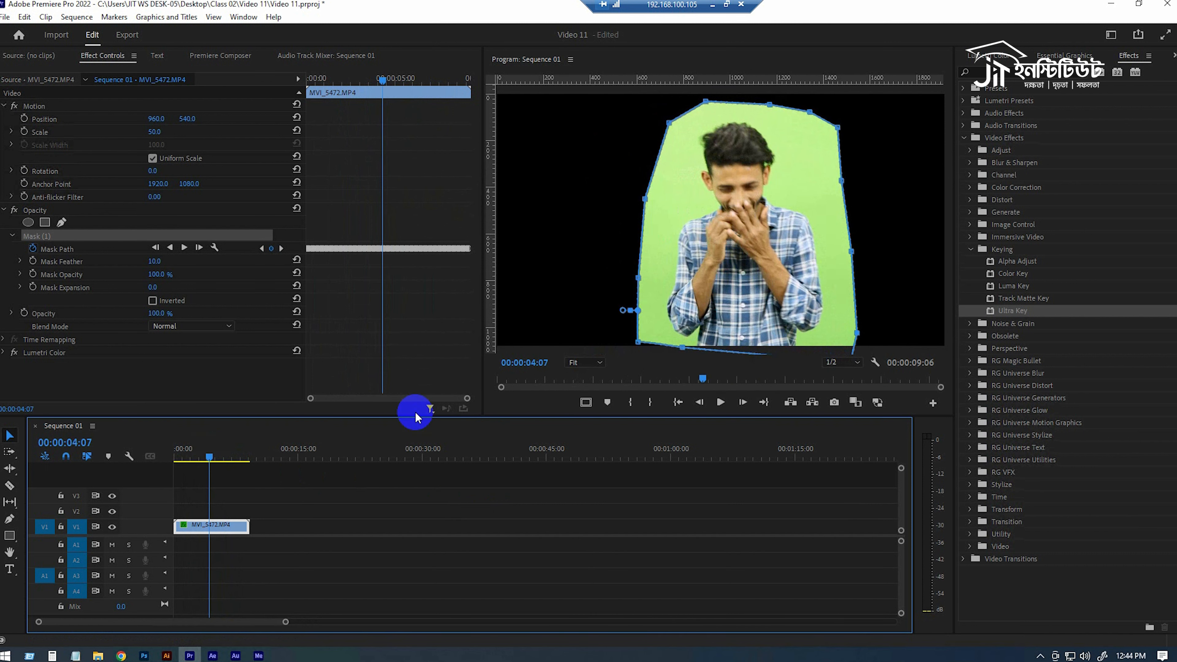
{"action": "left_click_drag", "start_coordinate": [637, 341], "coordinate": [633, 352]}
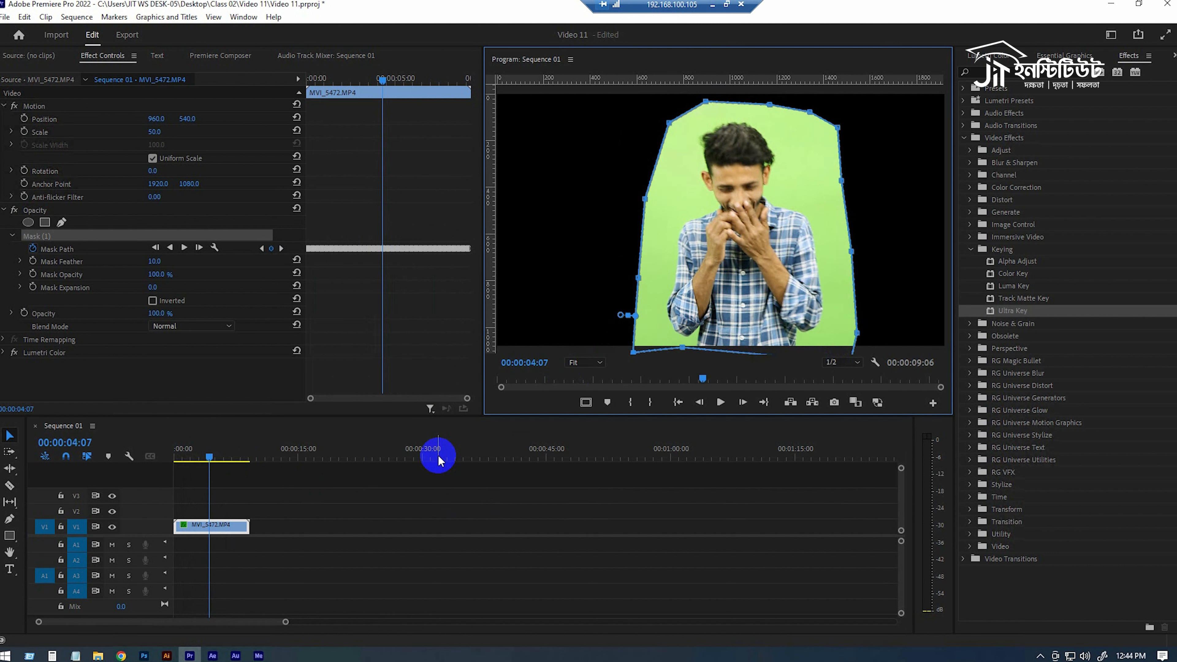
{"action": "left_click", "coordinate": [281, 435]}
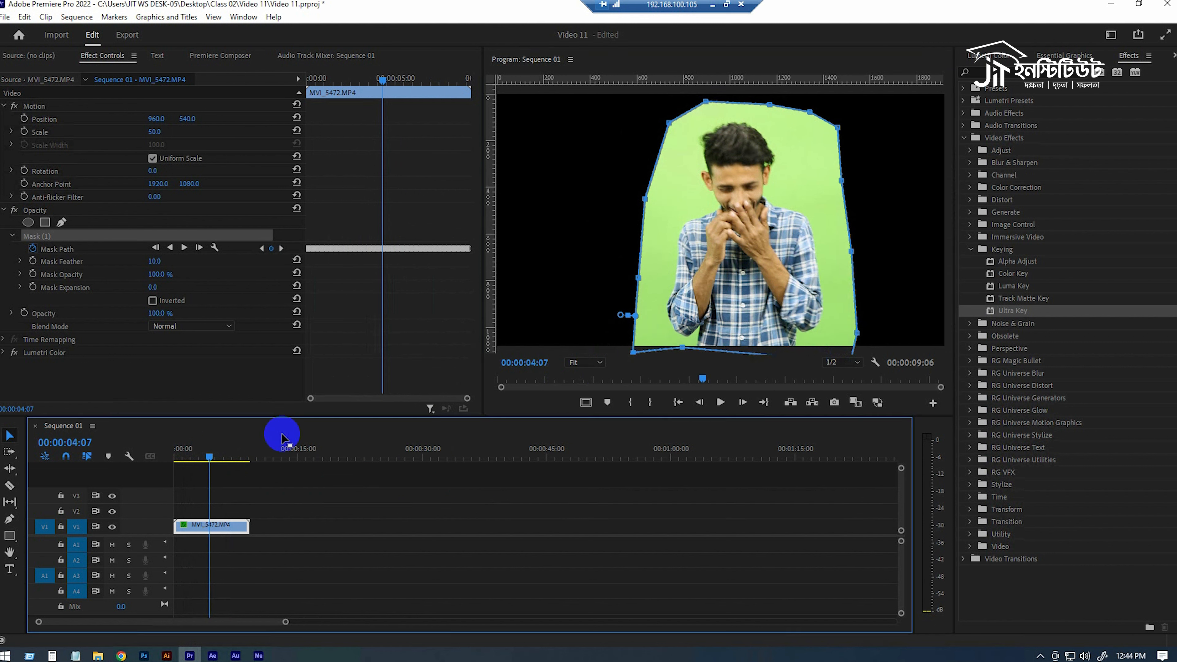
{"action": "key", "text": "Left"}
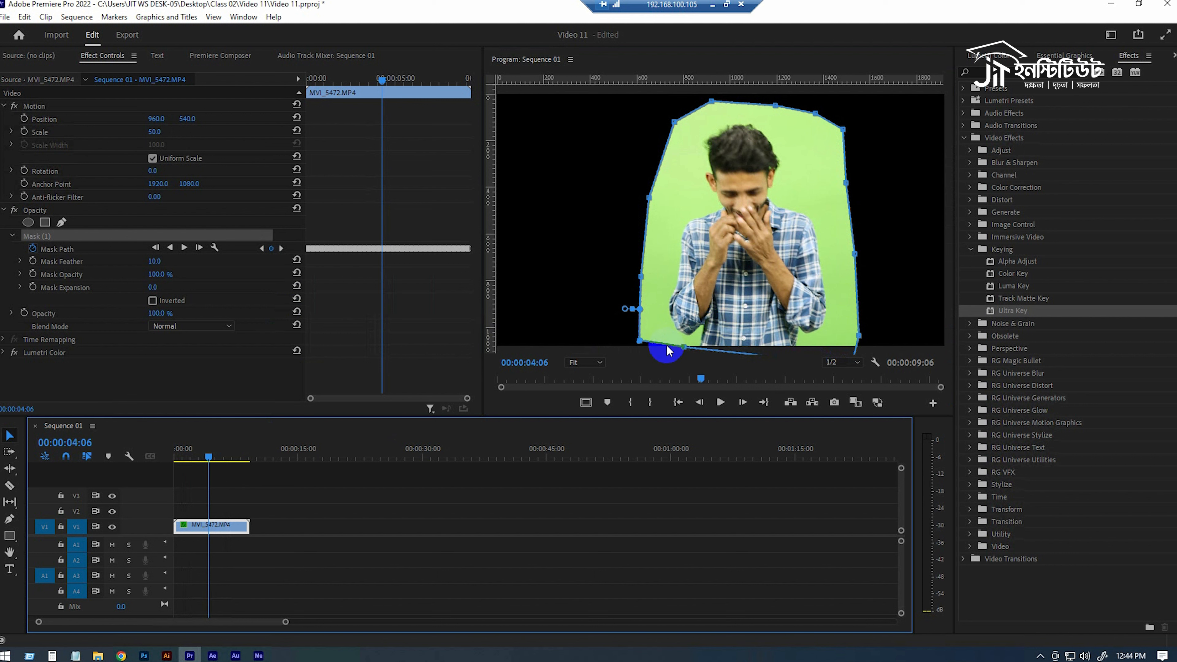
{"action": "left_click", "coordinate": [647, 346]}
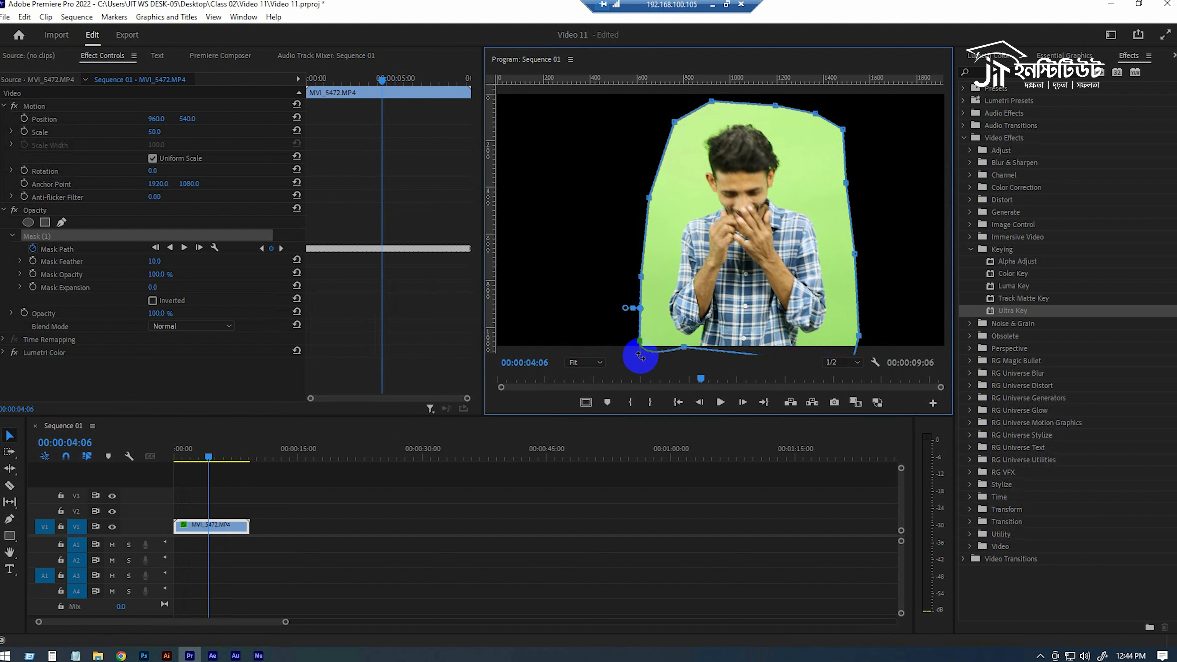
{"action": "left_click_drag", "start_coordinate": [642, 348], "coordinate": [630, 362]}
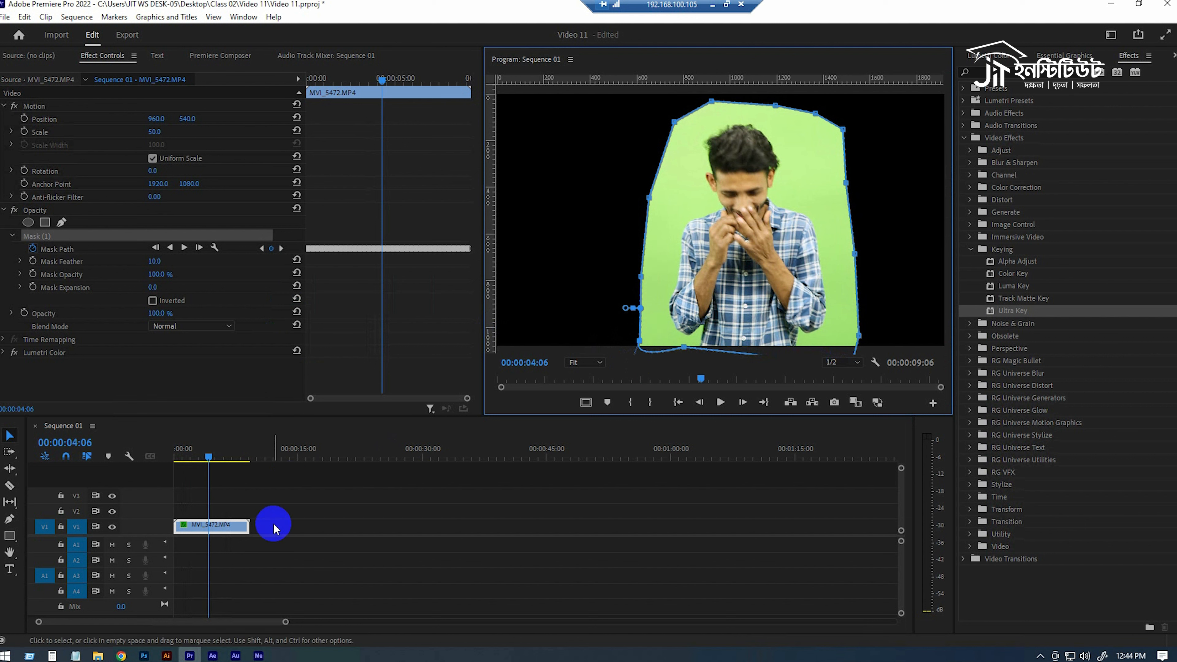
{"action": "left_click", "coordinate": [310, 434]}
{"action": "key", "text": "Left"}
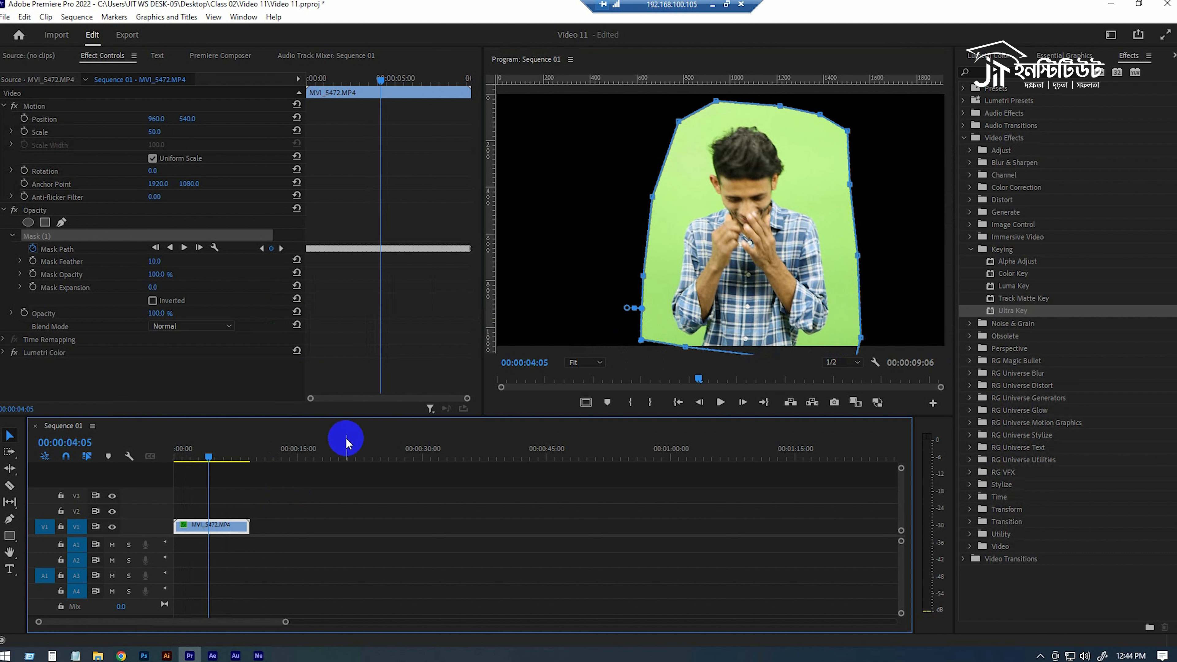
Step: Undo the corner edits and the mask tracking, and turn on Mask Path keyframing at the first frame
{"action": "key", "text": "ctrl+z"}
{"action": "key", "text": "ctrl+z"}
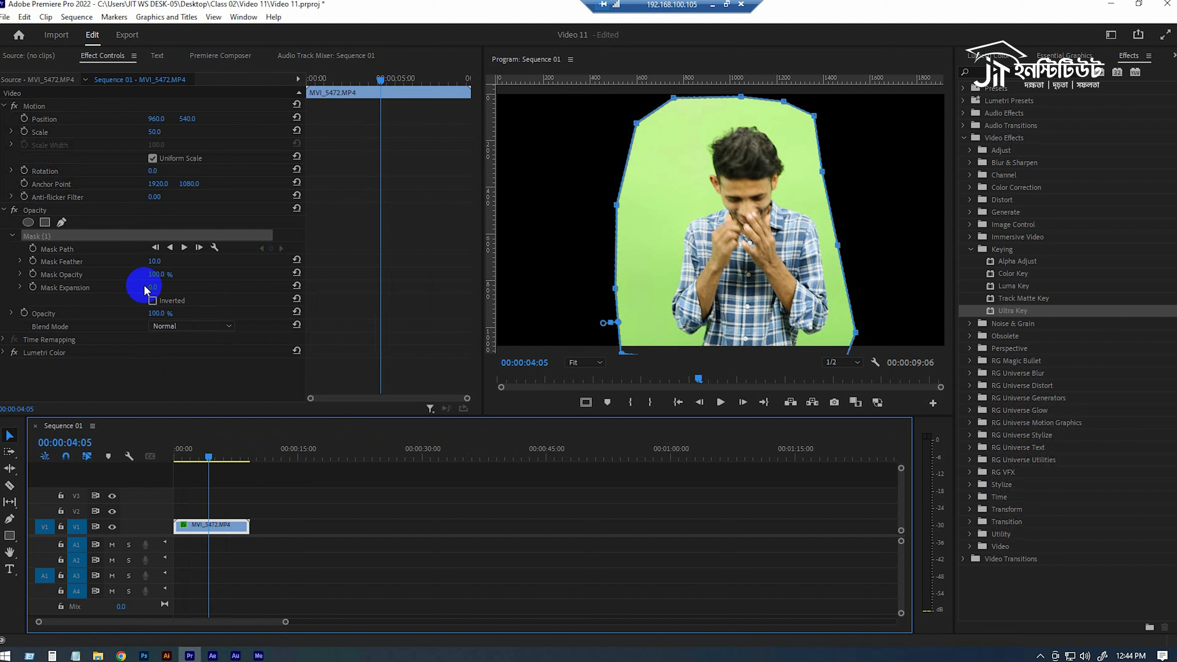
{"action": "left_click_drag", "start_coordinate": [207, 457], "coordinate": [3, 462]}
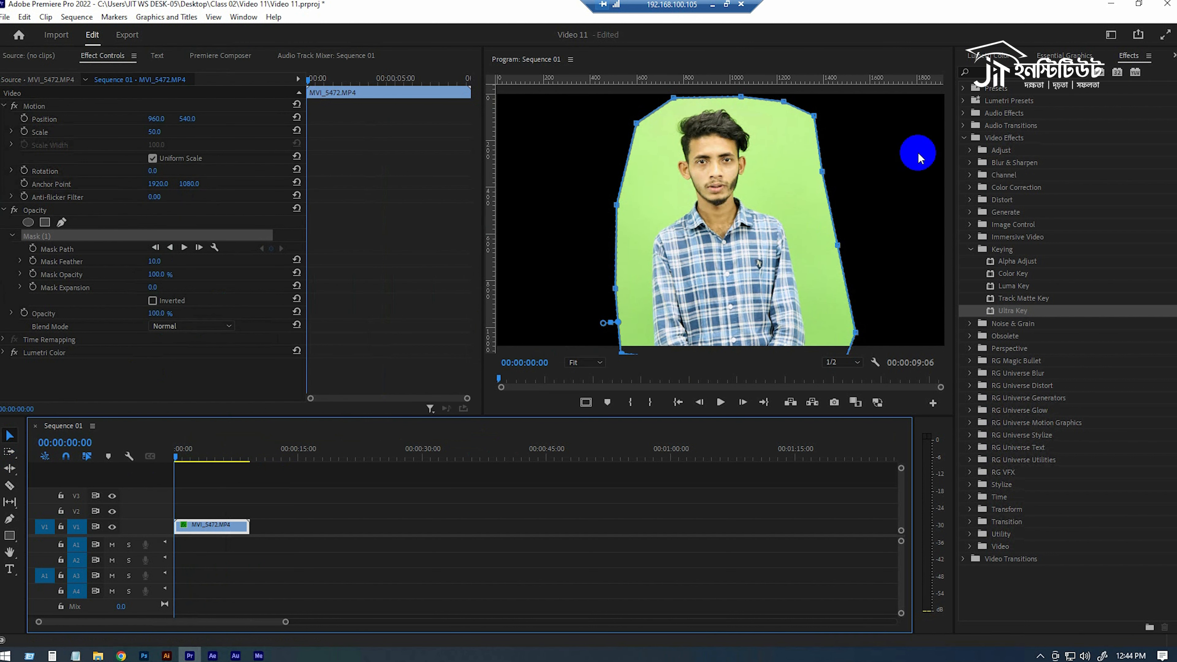
{"action": "left_click", "coordinate": [33, 249]}
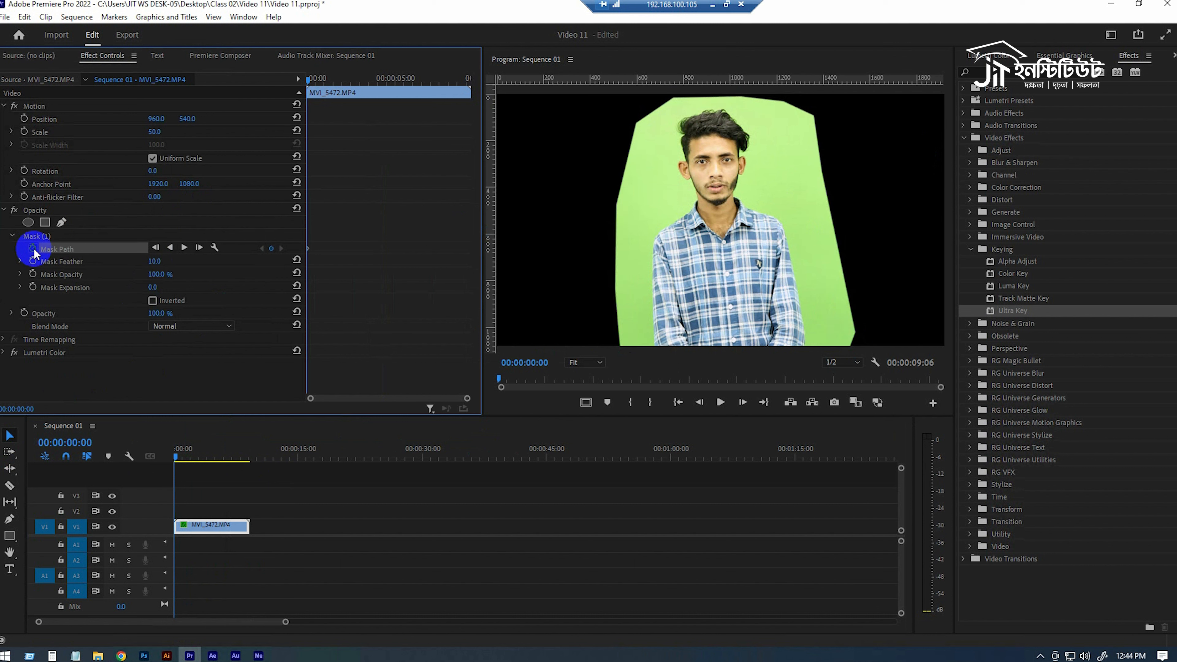
Step: At 00:00:04:22, widen the lower-left side of the mask outward around the man's arm to keyframe the mask path
{"action": "left_click", "coordinate": [312, 83]}
{"action": "left_click_drag", "start_coordinate": [313, 83], "coordinate": [396, 94]}
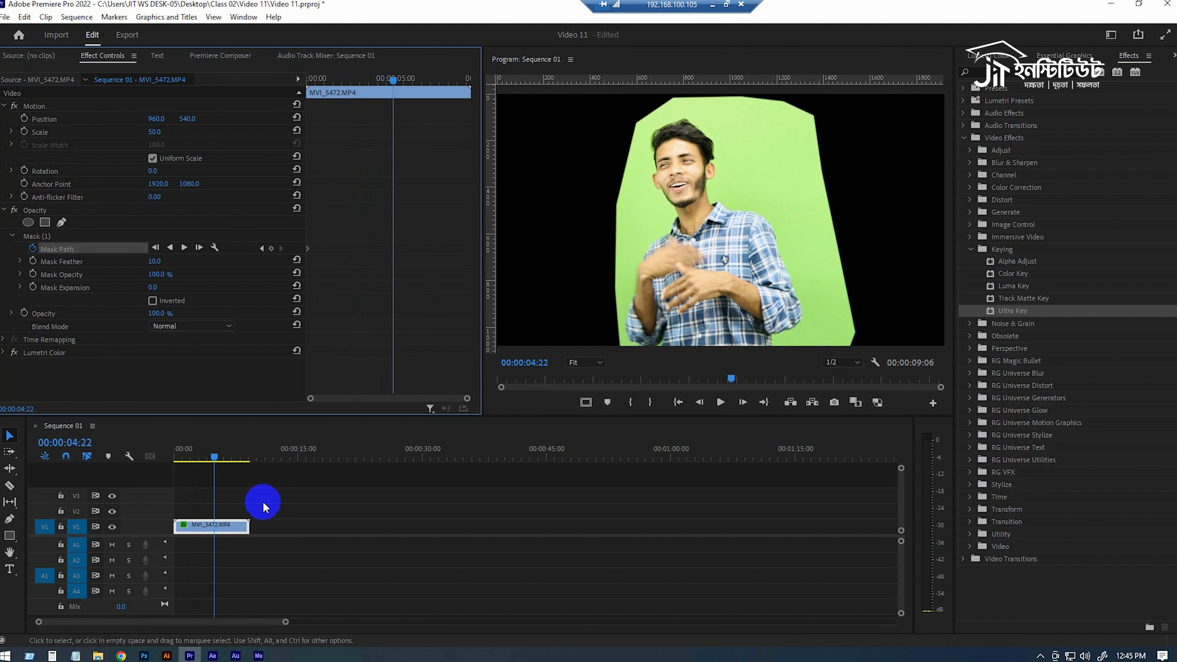
{"action": "left_click", "coordinate": [47, 234]}
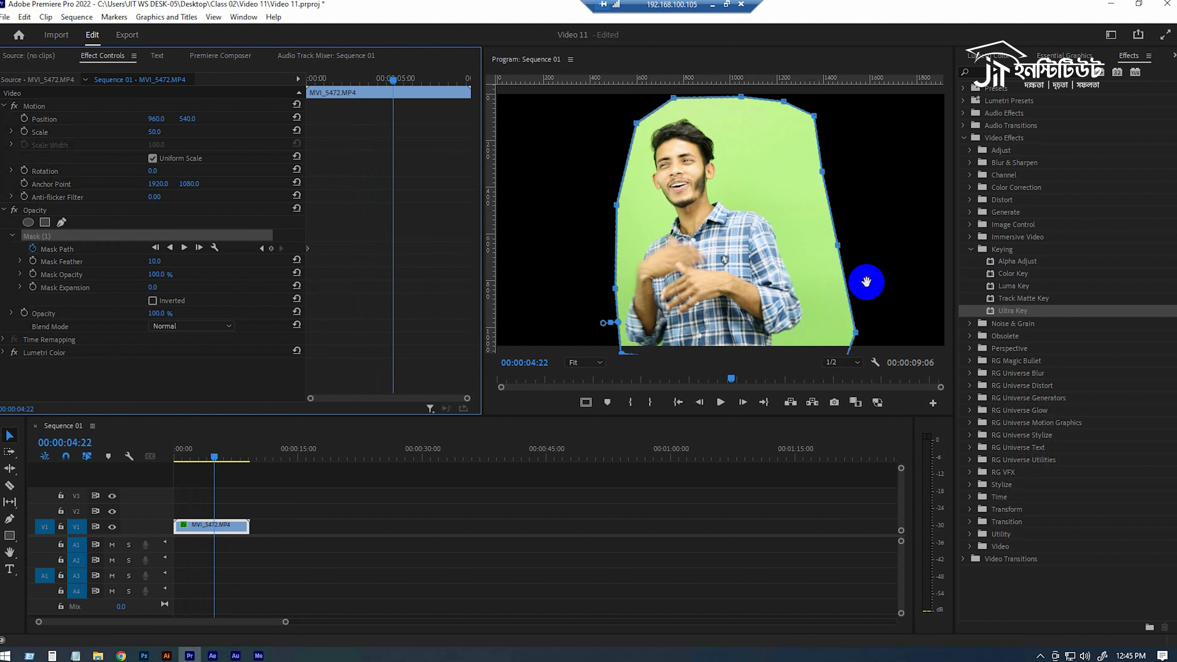
{"action": "left_click_drag", "start_coordinate": [618, 323], "coordinate": [590, 287]}
{"action": "left_click", "coordinate": [625, 357]}
{"action": "left_click_drag", "start_coordinate": [622, 353], "coordinate": [597, 356]}
Step: Play the sequence from the start to check the keyframed mask around the man
{"action": "left_click", "coordinate": [212, 457]}
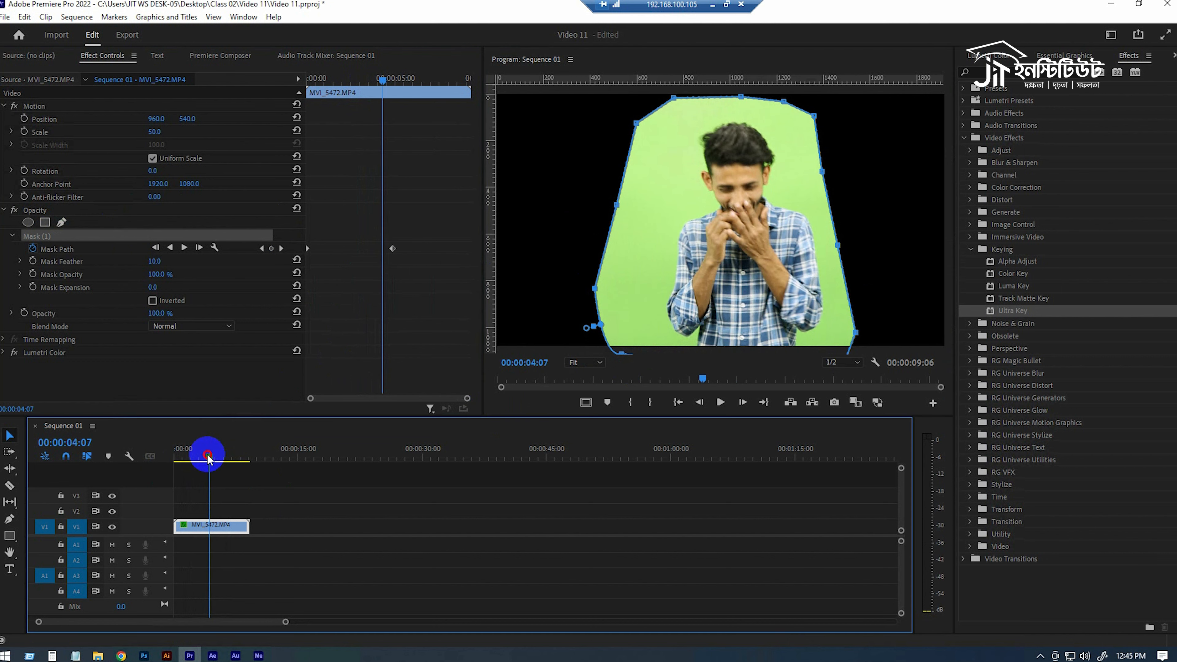
{"action": "left_click_drag", "start_coordinate": [216, 458], "coordinate": [82, 469]}
{"action": "key", "text": "space"}
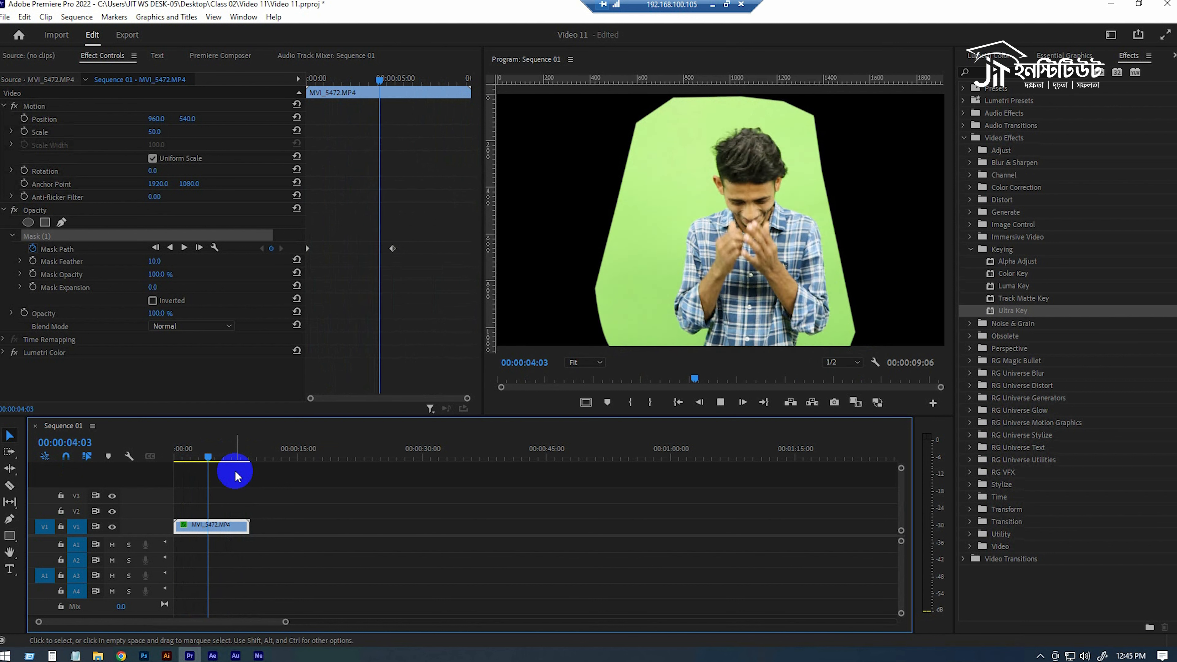
{"action": "key", "text": "space"}
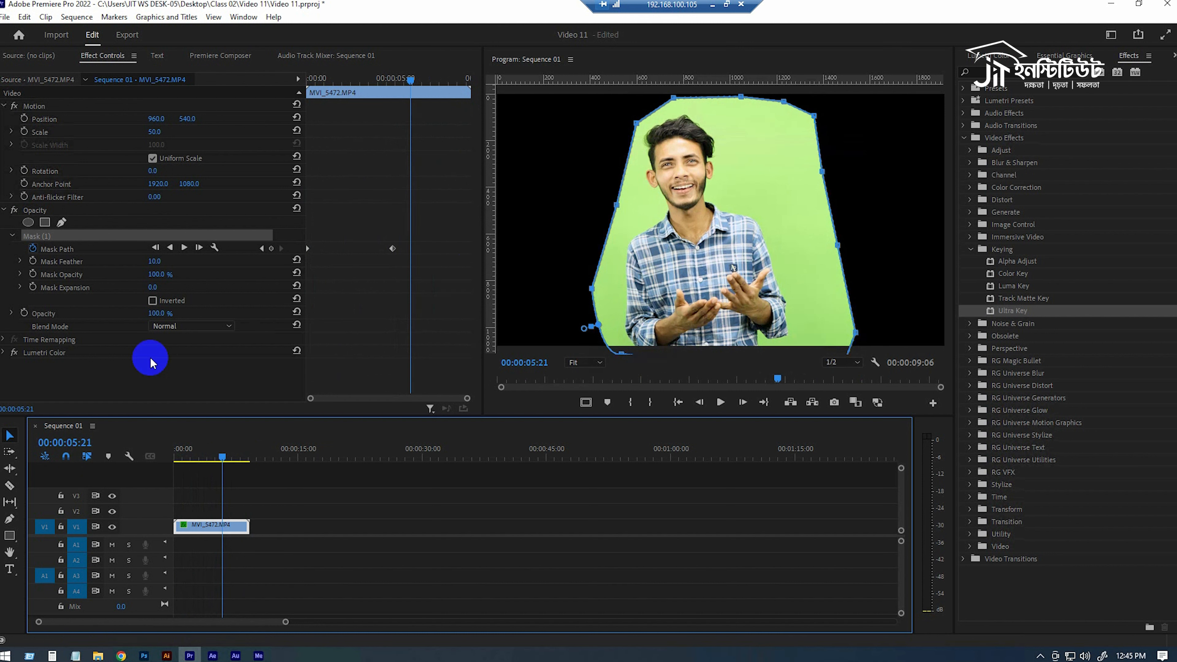
Step: At the first frame, apply Ultra Key to the clip and sample the green background as its key color
{"action": "left_click", "coordinate": [411, 80]}
{"action": "left_click_drag", "start_coordinate": [411, 79], "coordinate": [168, 97]}
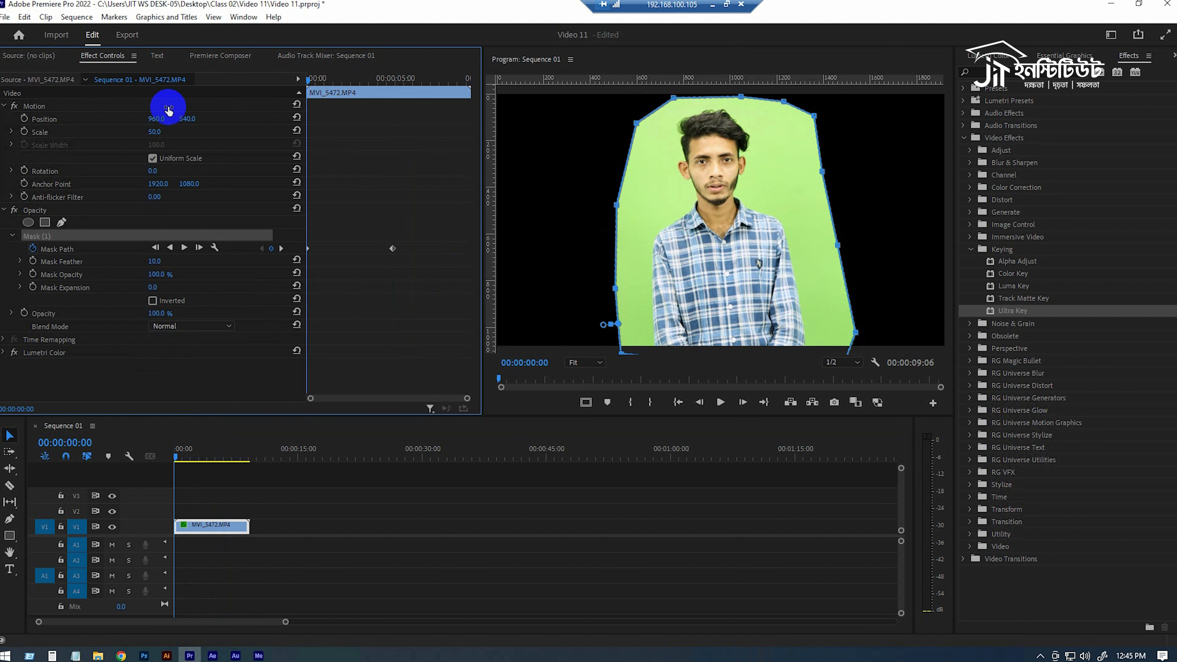
{"action": "left_click", "coordinate": [3, 210]}
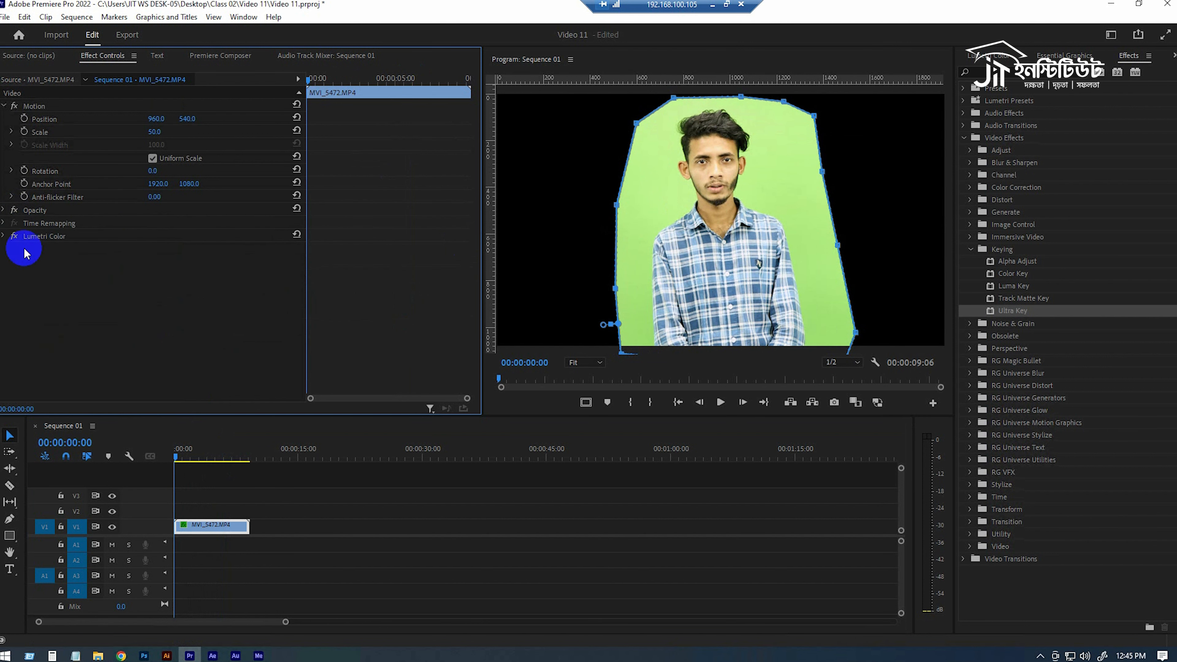
{"action": "left_click_drag", "start_coordinate": [1012, 311], "coordinate": [19, 262]}
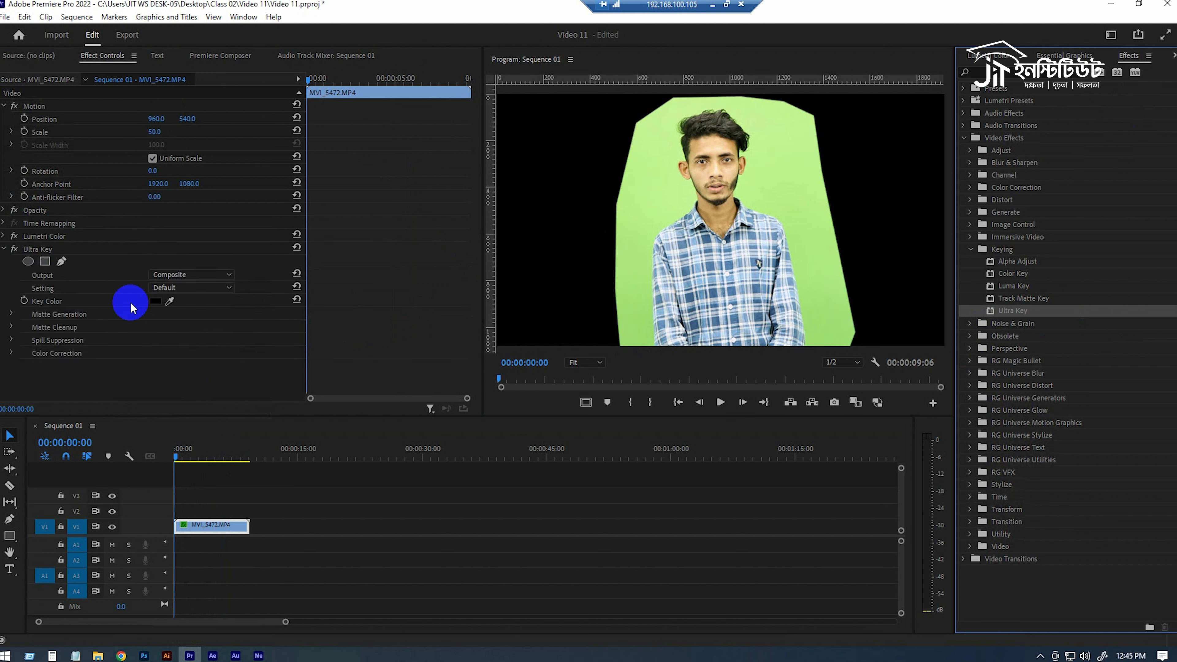
{"action": "left_click", "coordinate": [169, 300]}
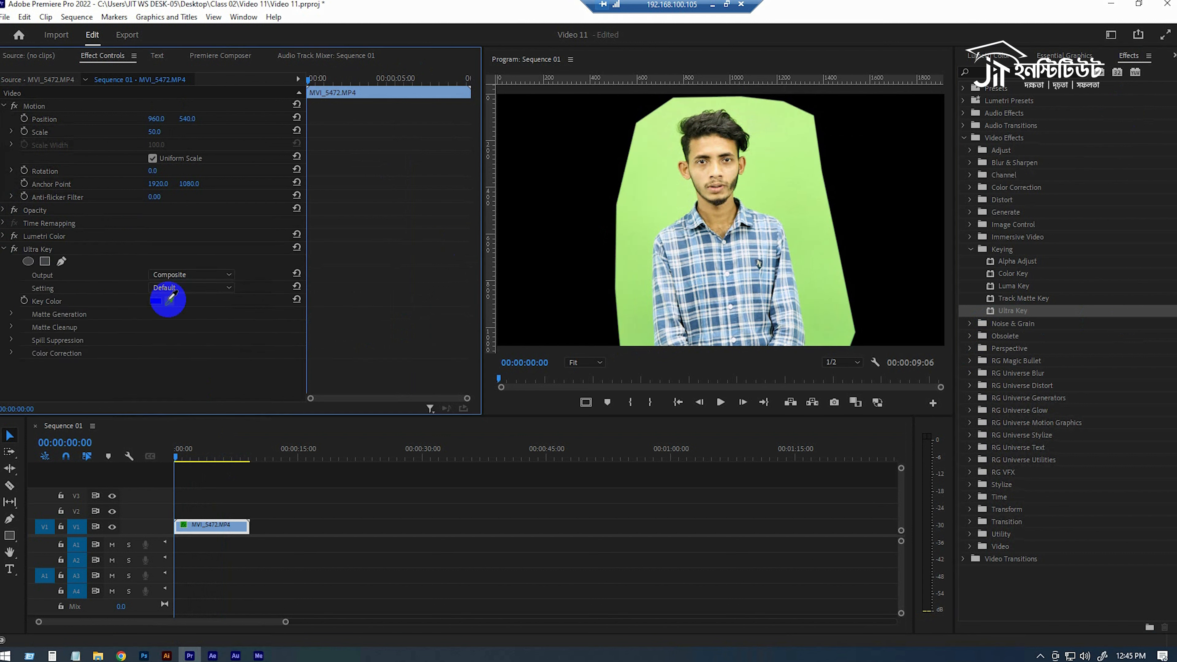
{"action": "left_click", "coordinate": [666, 204]}
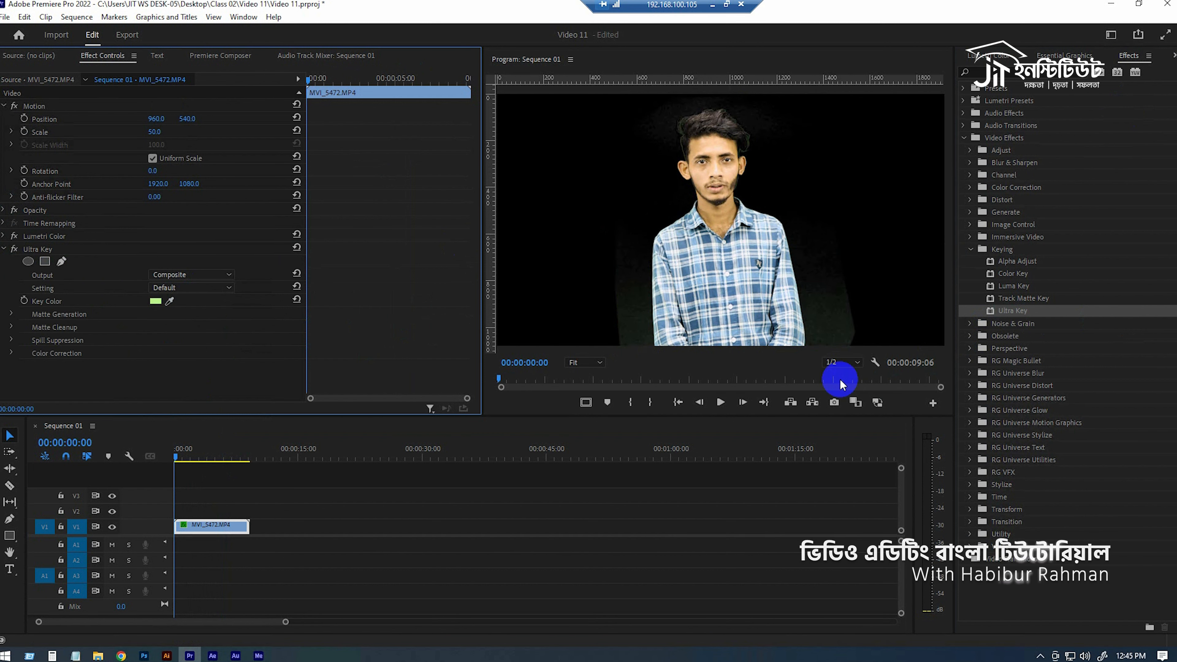
Step: Set the Ultra Key output to Alpha Channel and expand its Matte Generation settings
{"action": "left_click", "coordinate": [185, 274]}
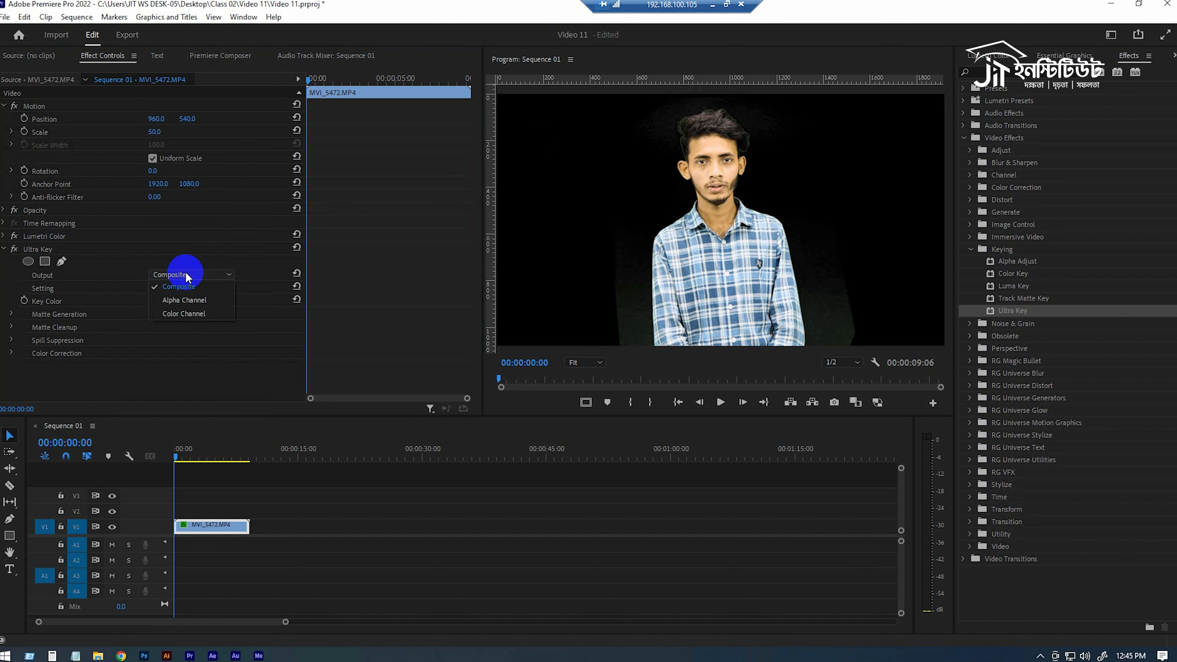
{"action": "left_click", "coordinate": [185, 300]}
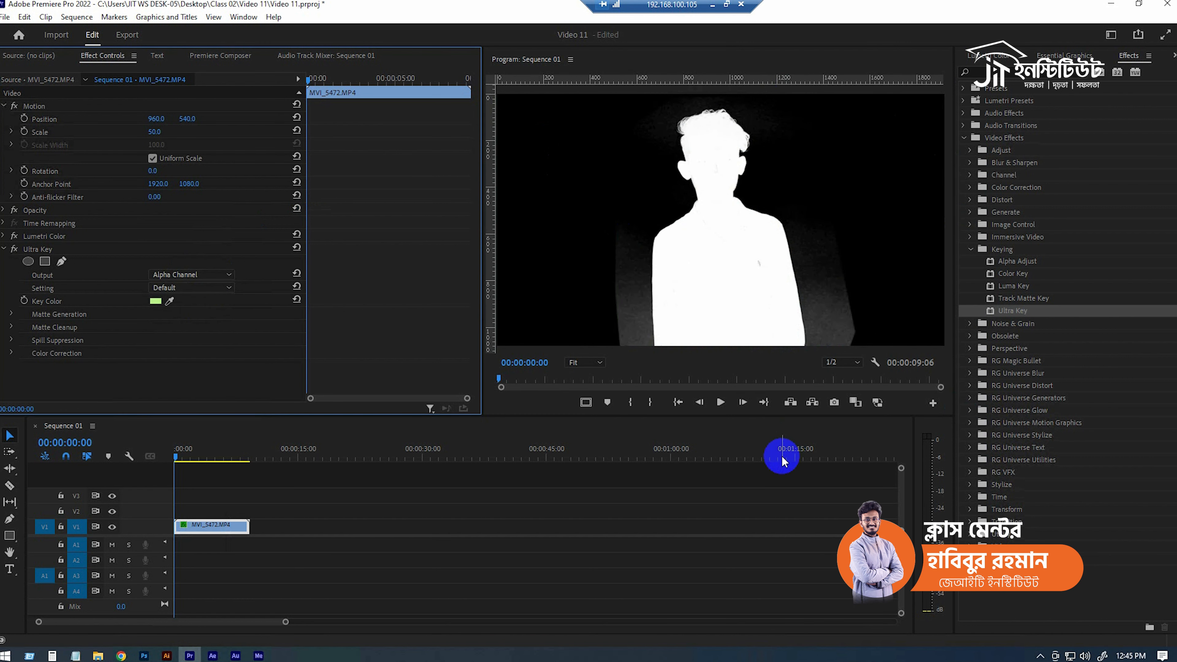
{"action": "left_click", "coordinate": [10, 314]}
{"action": "scroll", "coordinate": [98, 352], "scroll_direction": "down", "scroll_amount": 1}
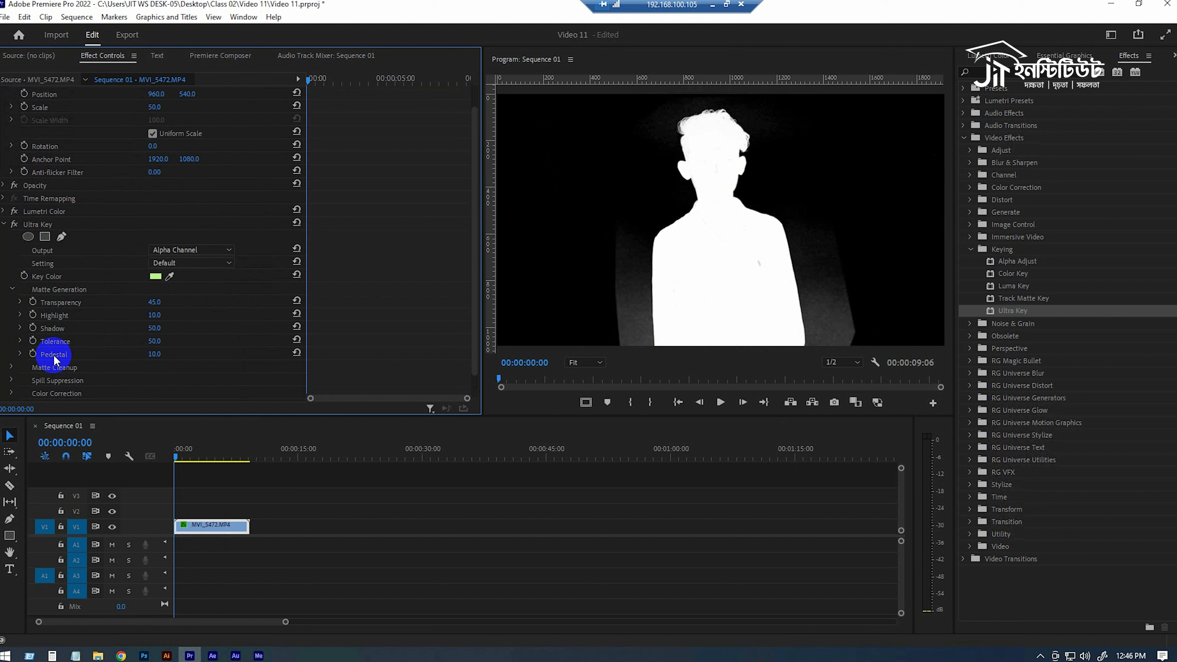
Step: Try lower and higher Matte Generation Transparency values, including 32 and 66, and undo each change
{"action": "left_click", "coordinate": [72, 356]}
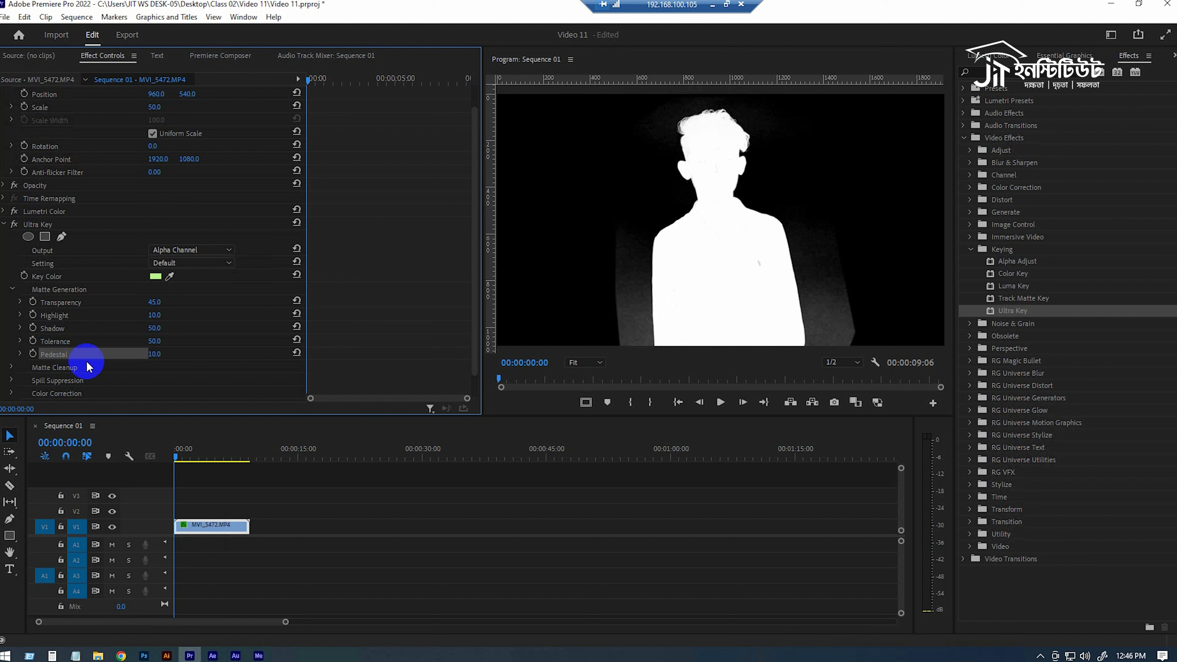
{"action": "left_click", "coordinate": [78, 304]}
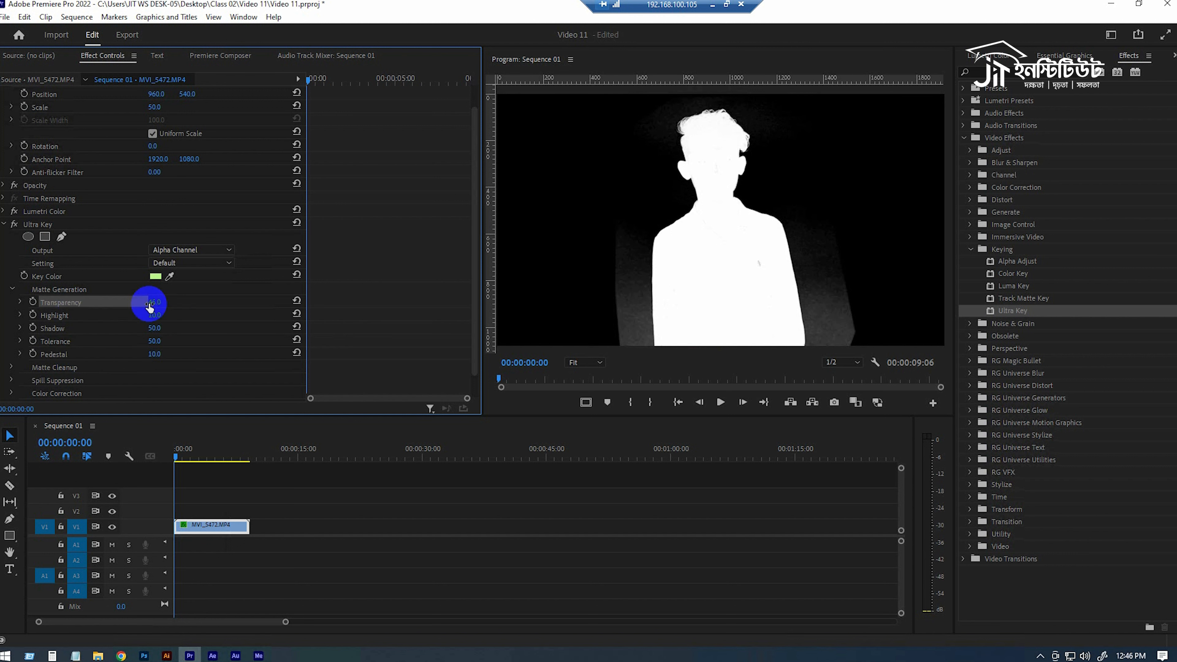
{"action": "mouse_move", "coordinate": [151, 304]}
{"action": "left_mouse_down"}
{"action": "mouse_move", "coordinate": [192, 307]}
{"action": "mouse_move", "coordinate": [159, 309]}
{"action": "left_mouse_up"}
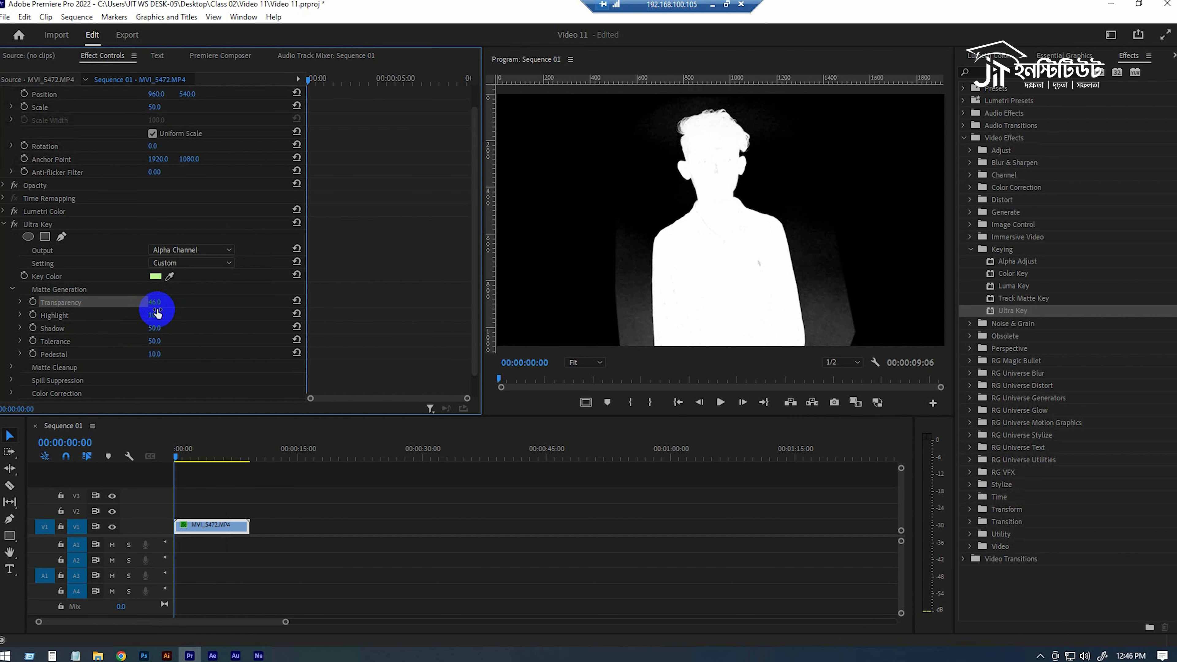
{"action": "key", "text": "ctrl+z"}
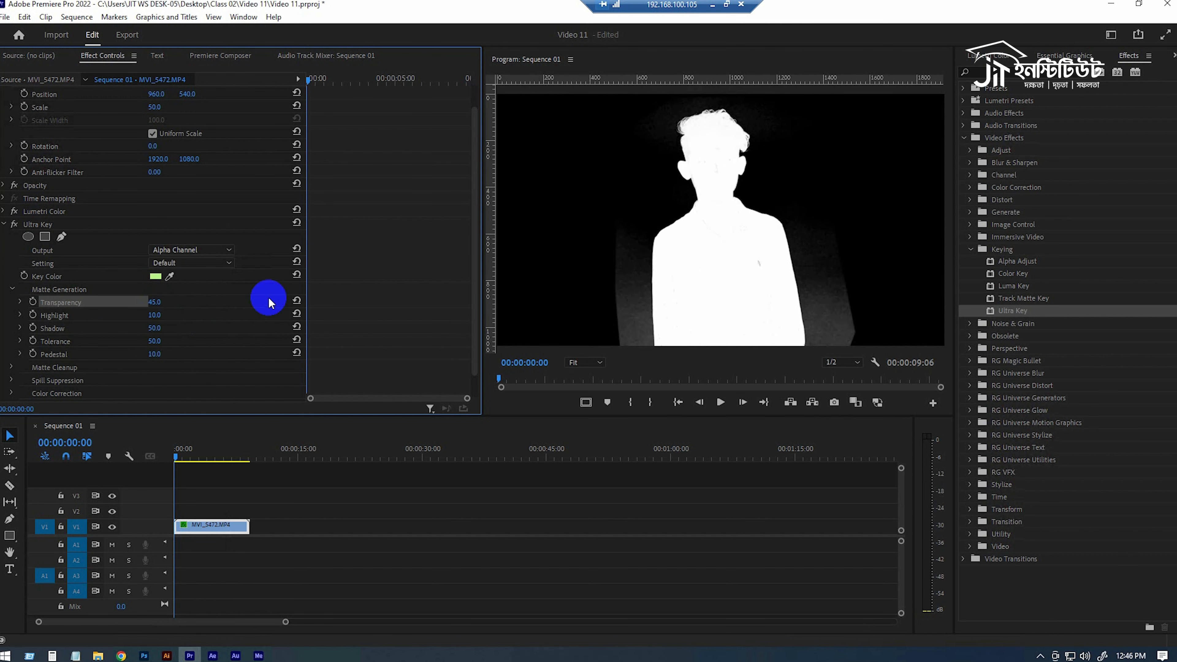
{"action": "left_click_drag", "start_coordinate": [152, 302], "coordinate": [145, 303]}
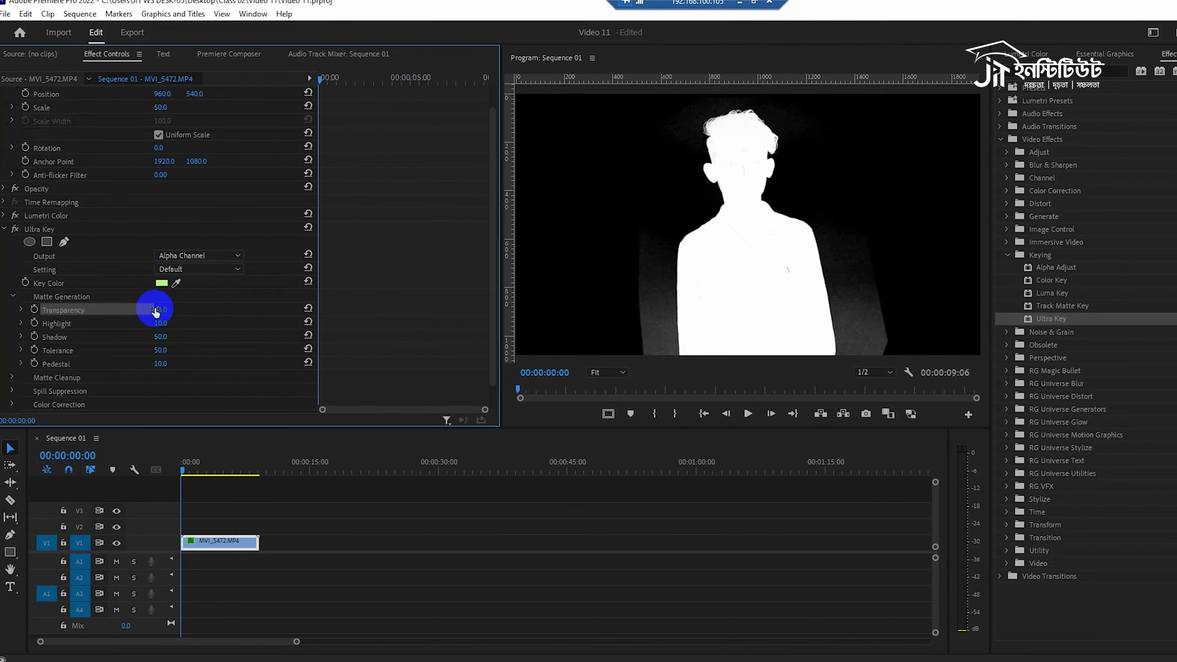
{"action": "left_click_drag", "start_coordinate": [174, 342], "coordinate": [196, 373]}
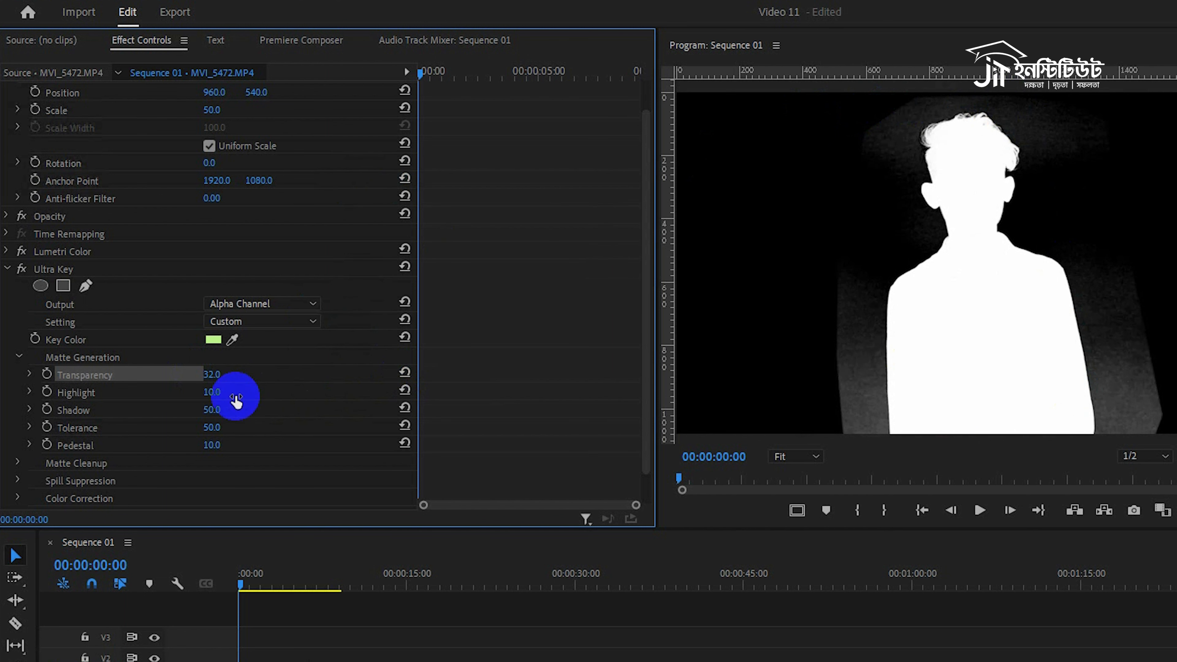
{"action": "left_click_drag", "start_coordinate": [223, 378], "coordinate": [246, 381]}
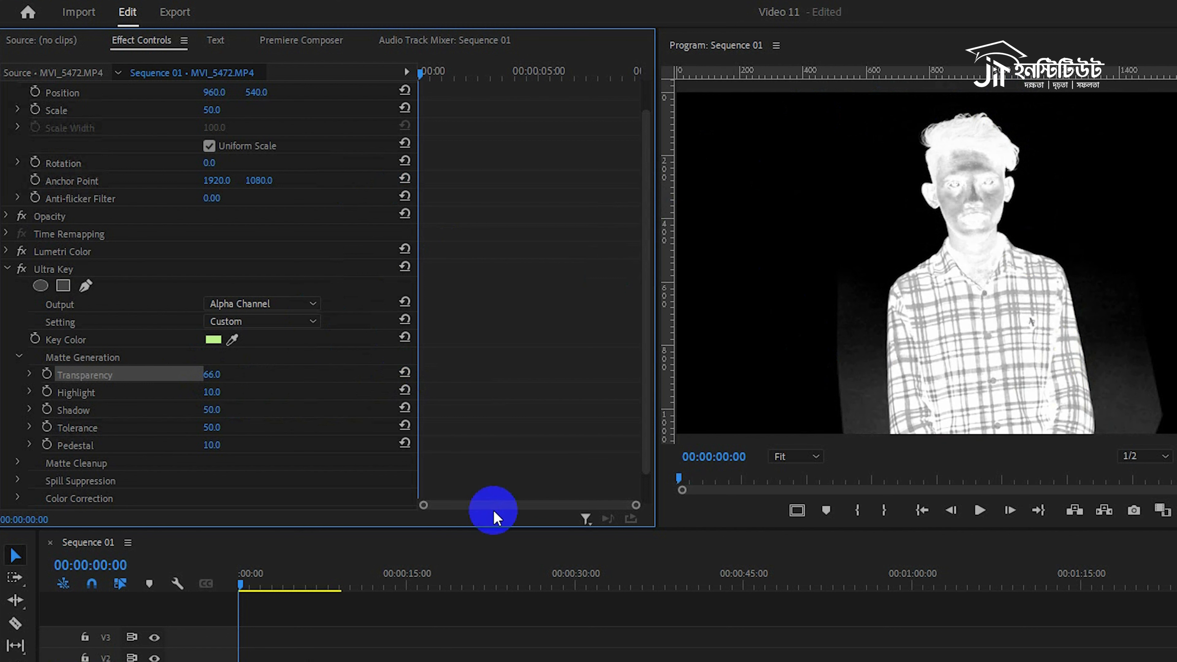
{"action": "key", "text": "ctrl+z"}
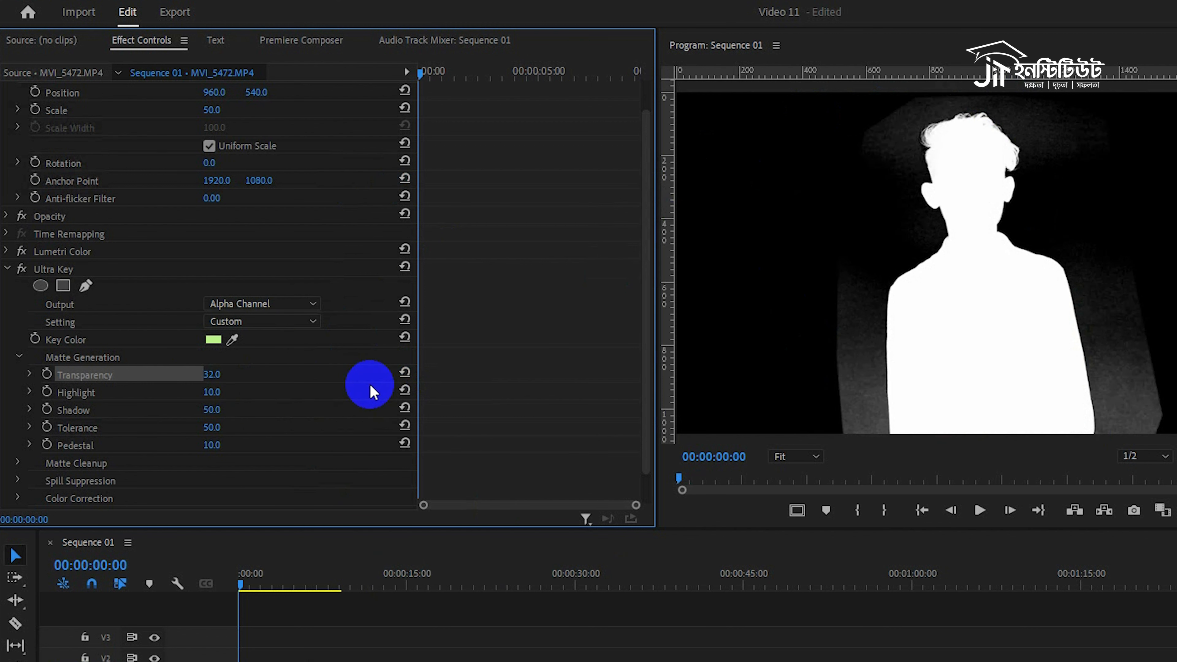
{"action": "key", "text": "ctrl+z"}
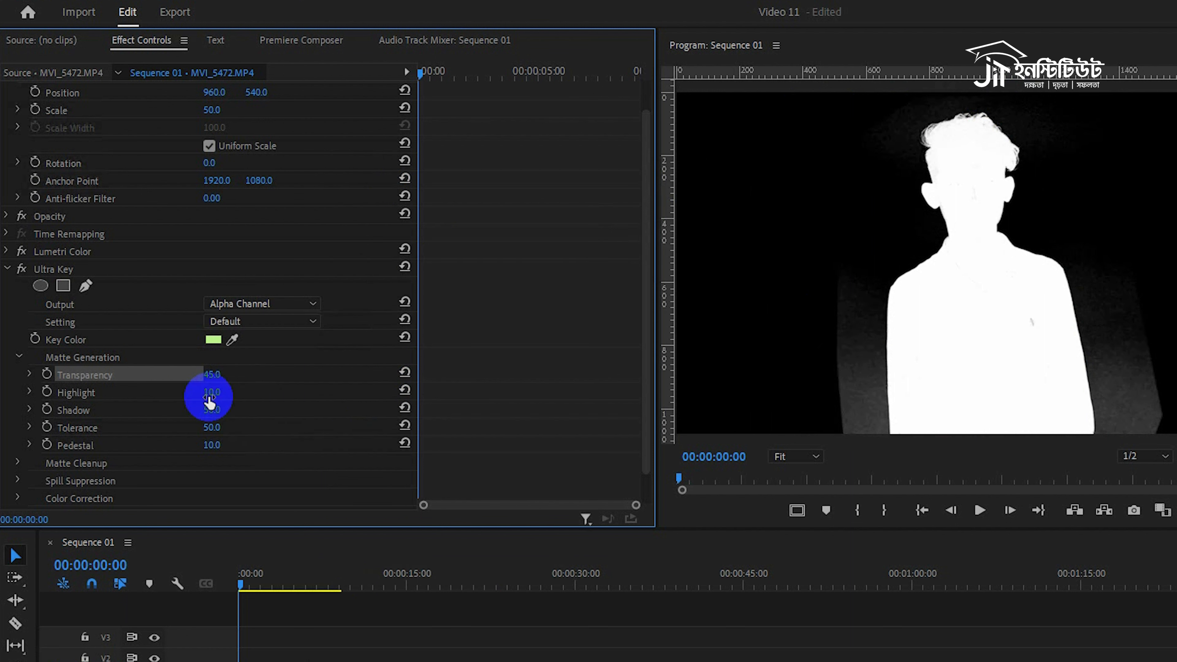
Step: Set the Matte Generation Highlight to about 51 and Shadow to 47
{"action": "left_click_drag", "start_coordinate": [220, 392], "coordinate": [241, 390]}
{"action": "key", "text": "ctrl+z"}
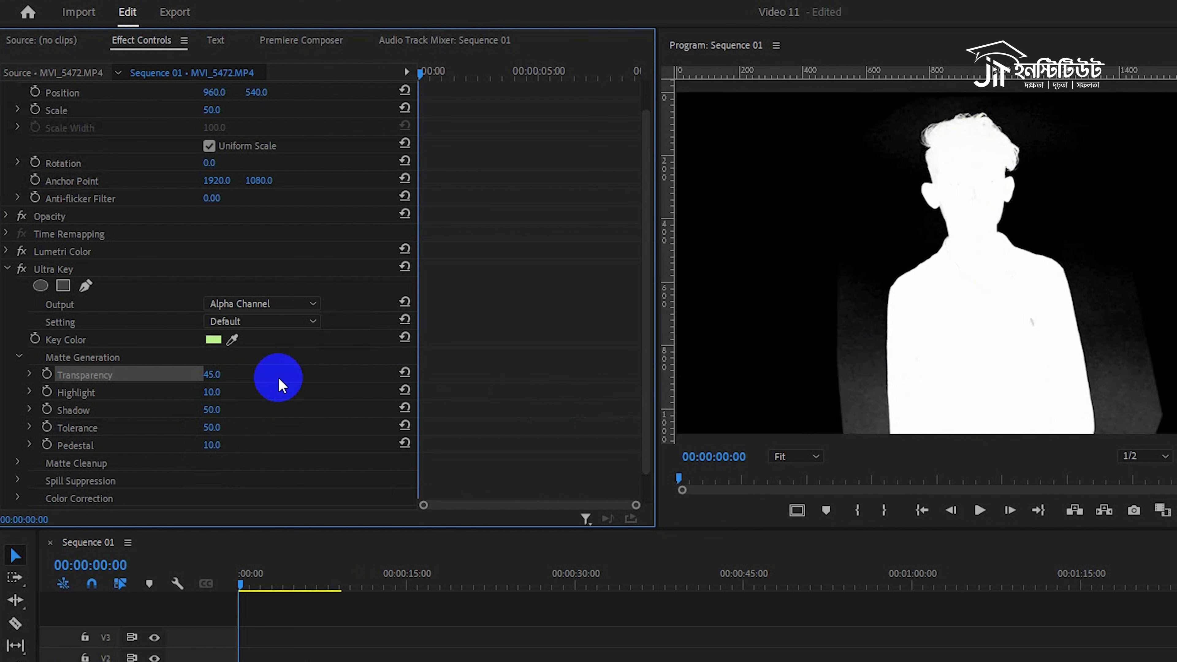
{"action": "mouse_move", "coordinate": [218, 393]}
{"action": "left_mouse_down"}
{"action": "mouse_move", "coordinate": [281, 385]}
{"action": "mouse_move", "coordinate": [247, 386]}
{"action": "left_mouse_up"}
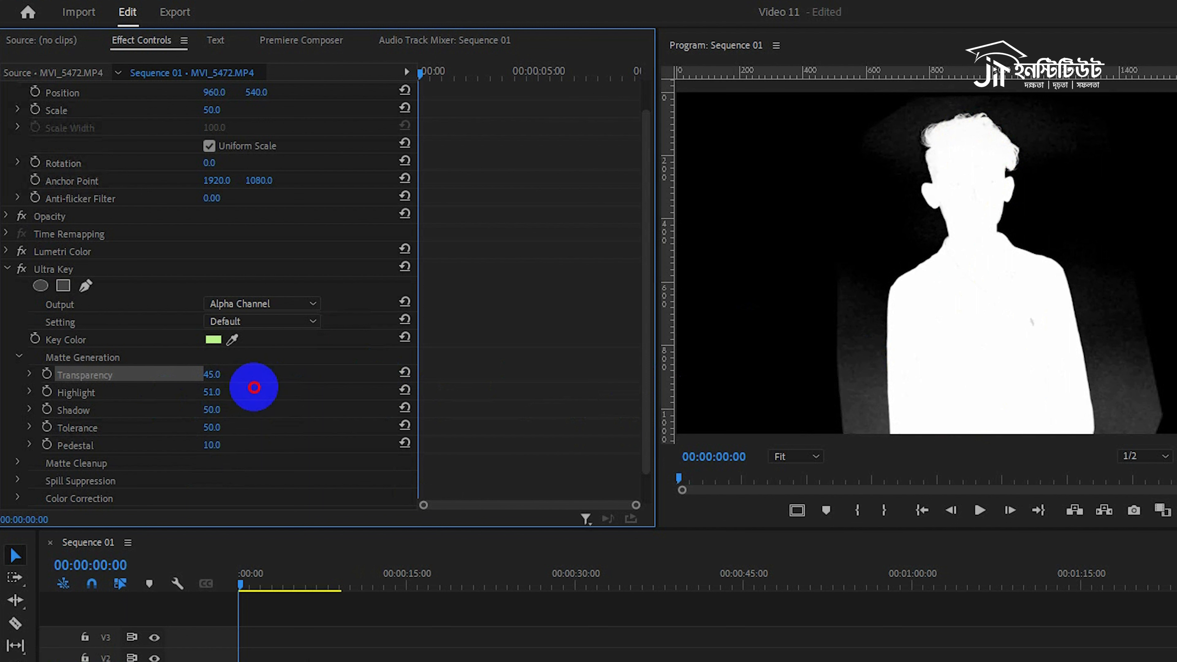
{"action": "mouse_move", "coordinate": [216, 411]}
{"action": "left_mouse_down"}
{"action": "mouse_move", "coordinate": [189, 411]}
{"action": "mouse_move", "coordinate": [210, 415]}
{"action": "left_mouse_up"}
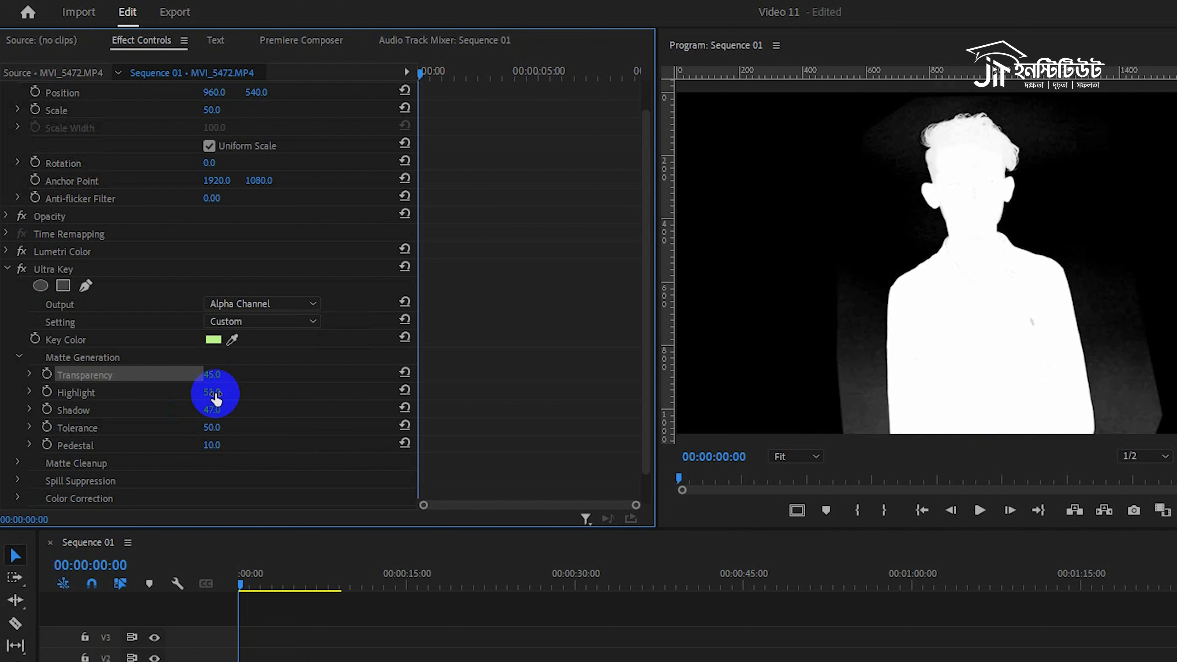
Step: Set the Ultra Key Matte Generation Highlight to 15 and Tolerance to 70
{"action": "left_click_drag", "start_coordinate": [216, 394], "coordinate": [190, 396]}
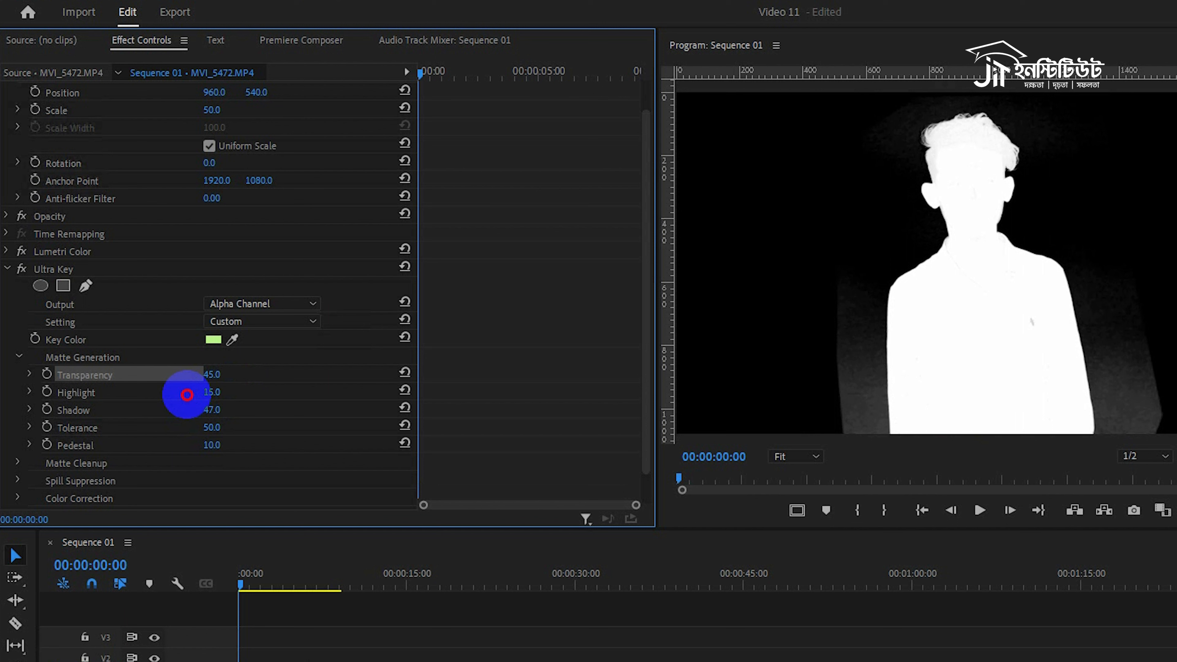
{"action": "left_click_drag", "start_coordinate": [207, 443], "coordinate": [328, 427]}
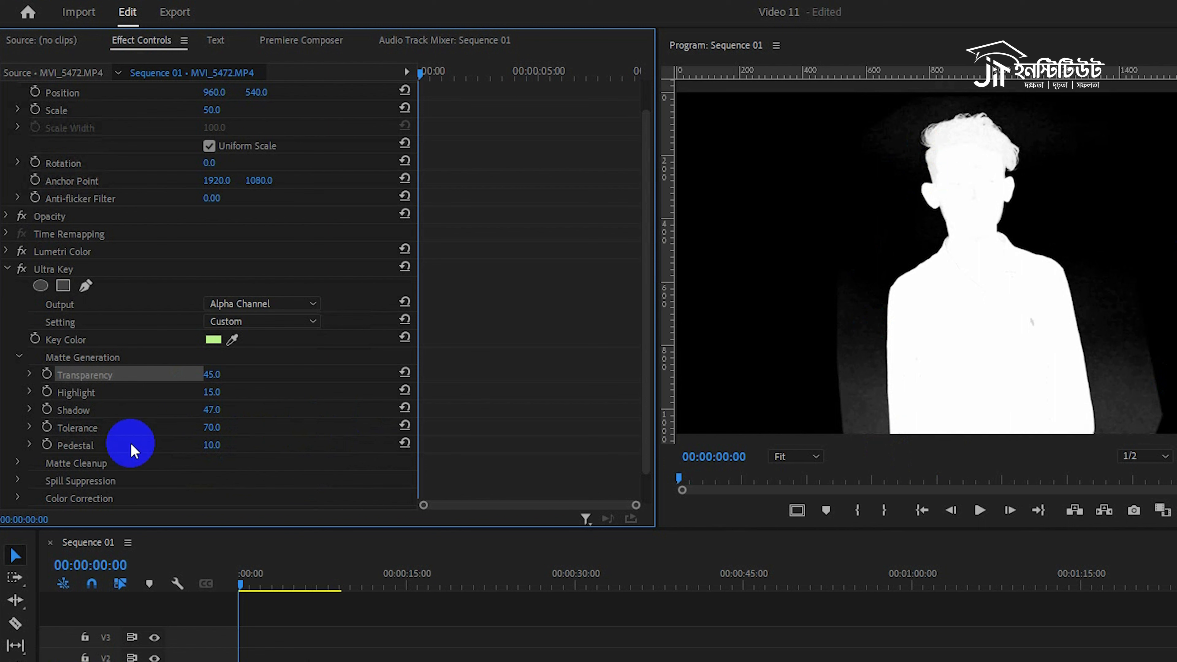
{"action": "left_click", "coordinate": [20, 356]}
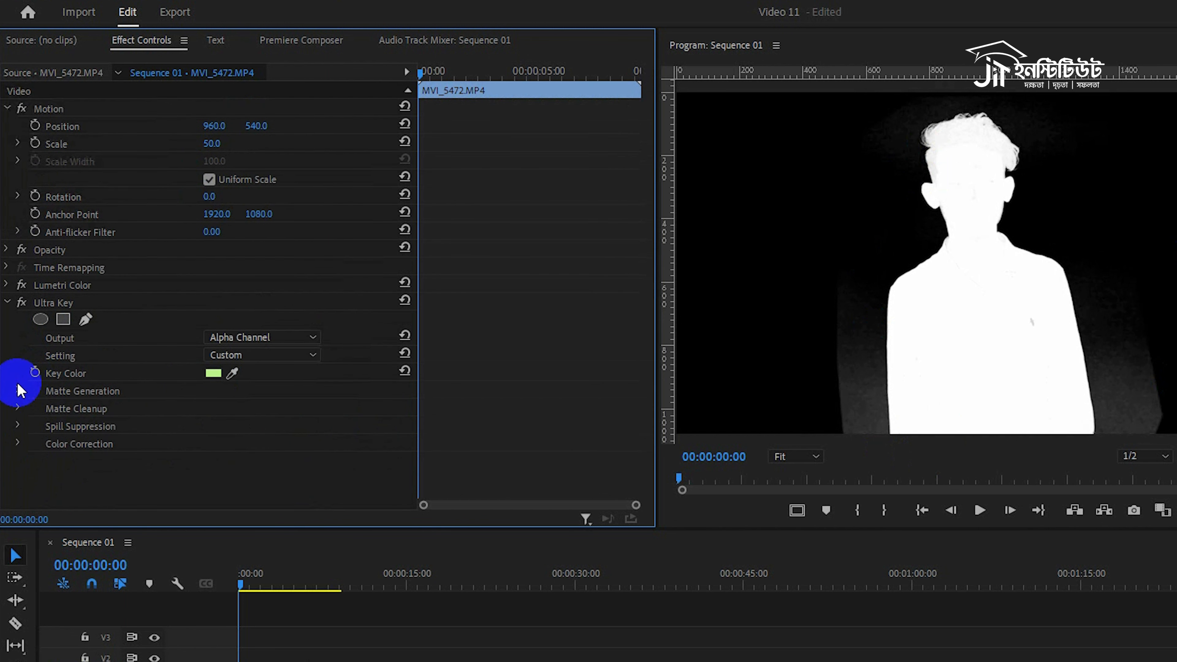
Step: Set the Matte Cleanup Soften to 1.3, Contrast to 35.2 and Mid Point to 64.3
{"action": "left_click", "coordinate": [16, 408]}
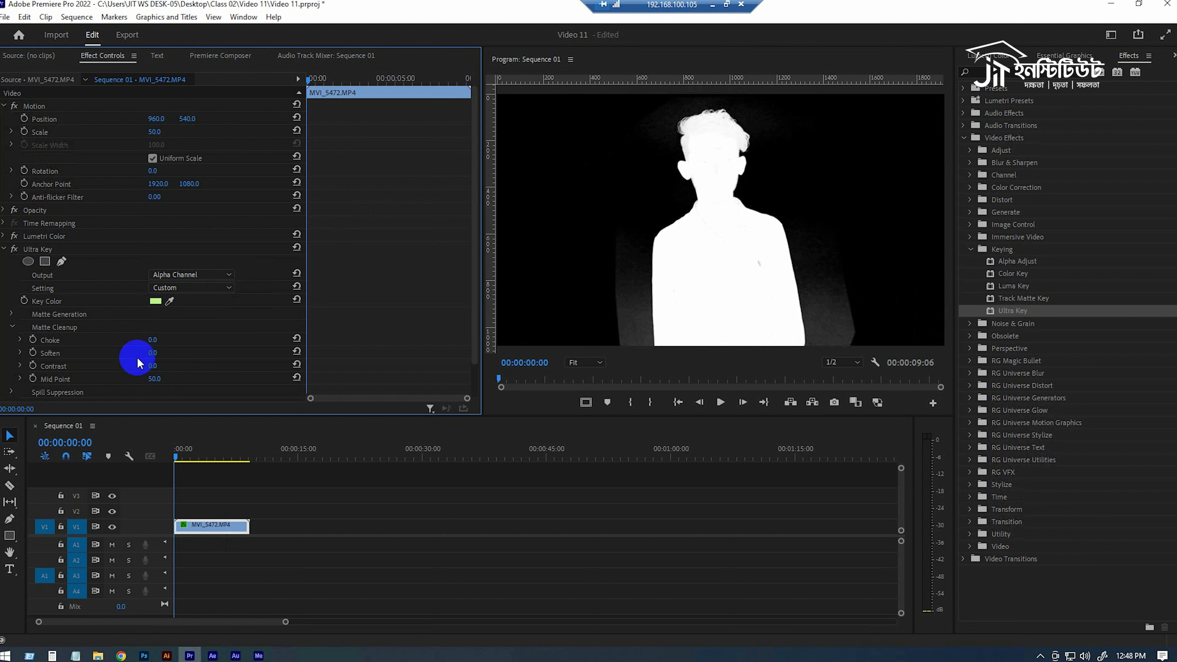
{"action": "mouse_move", "coordinate": [156, 340]}
{"action": "left_mouse_down"}
{"action": "mouse_move", "coordinate": [494, 331]}
{"action": "mouse_move", "coordinate": [115, 310]}
{"action": "mouse_move", "coordinate": [150, 334]}
{"action": "mouse_move", "coordinate": [214, 336]}
{"action": "mouse_move", "coordinate": [139, 338]}
{"action": "left_mouse_up"}
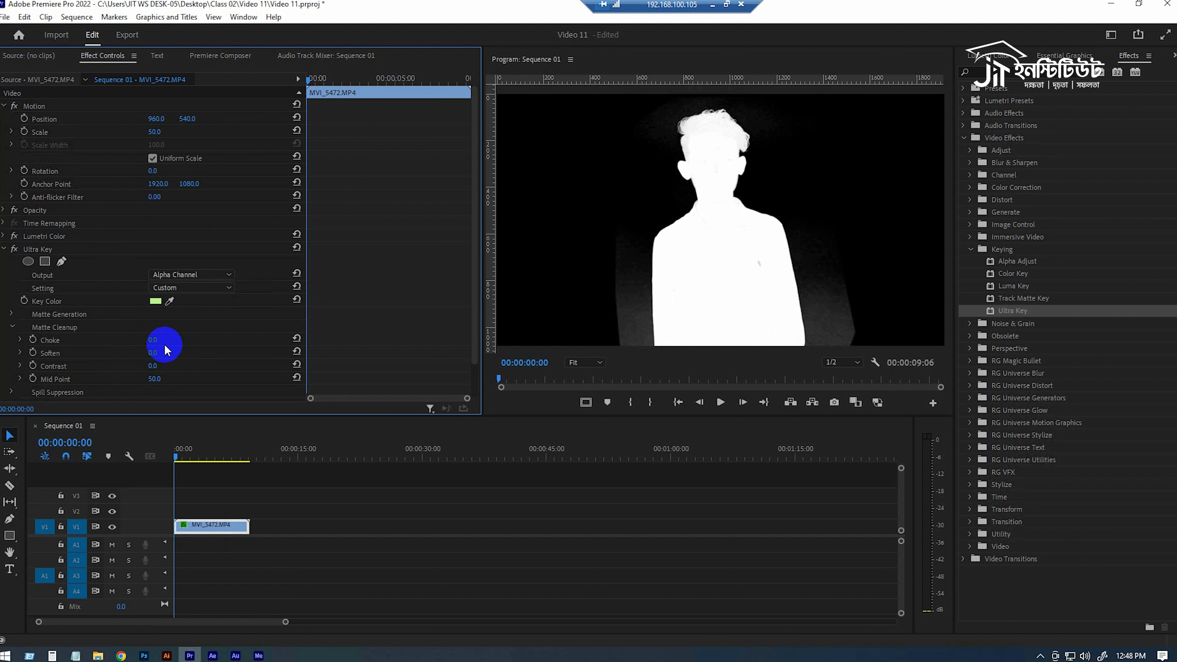
{"action": "left_click_drag", "start_coordinate": [152, 353], "coordinate": [167, 353]}
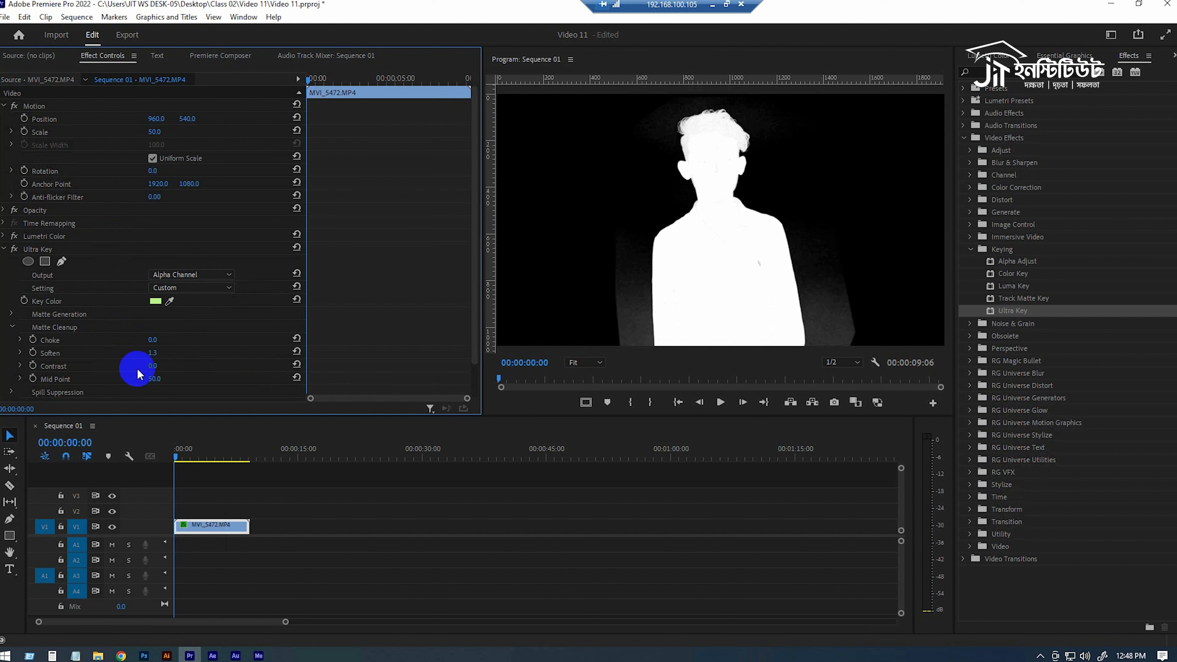
{"action": "left_click_drag", "start_coordinate": [160, 367], "coordinate": [178, 367]}
{"action": "left_click_drag", "start_coordinate": [206, 366], "coordinate": [380, 341]}
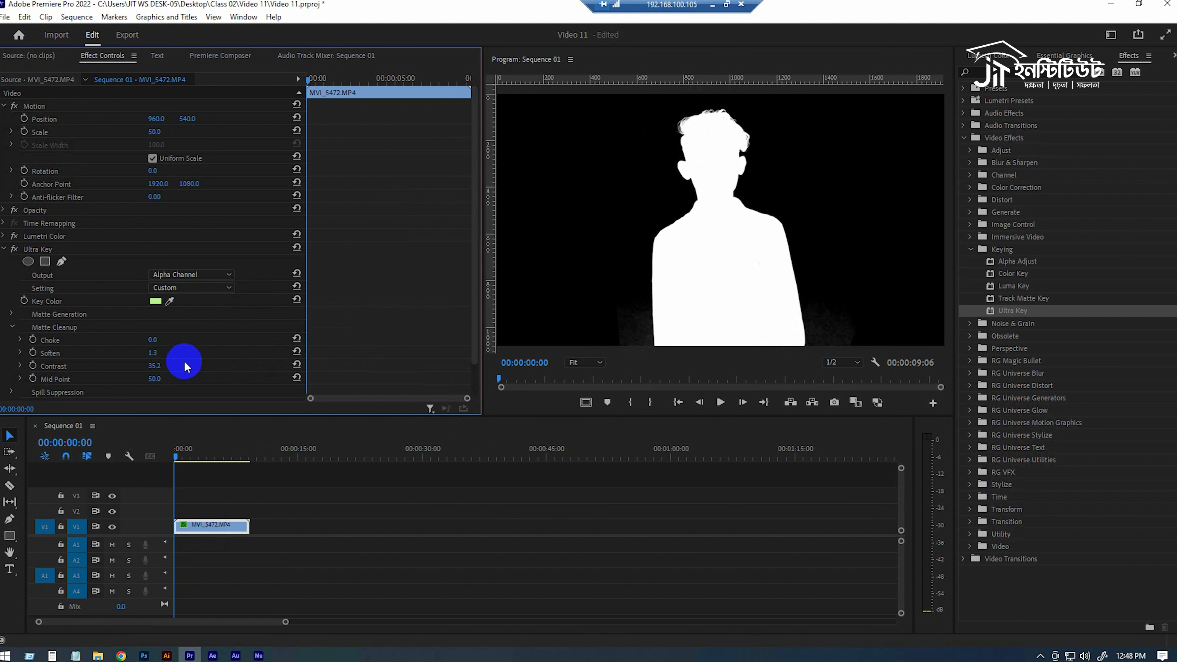
{"action": "scroll", "coordinate": [185, 366], "scroll_direction": "down", "scroll_amount": 1}
{"action": "left_click_drag", "start_coordinate": [139, 366], "coordinate": [243, 367]}
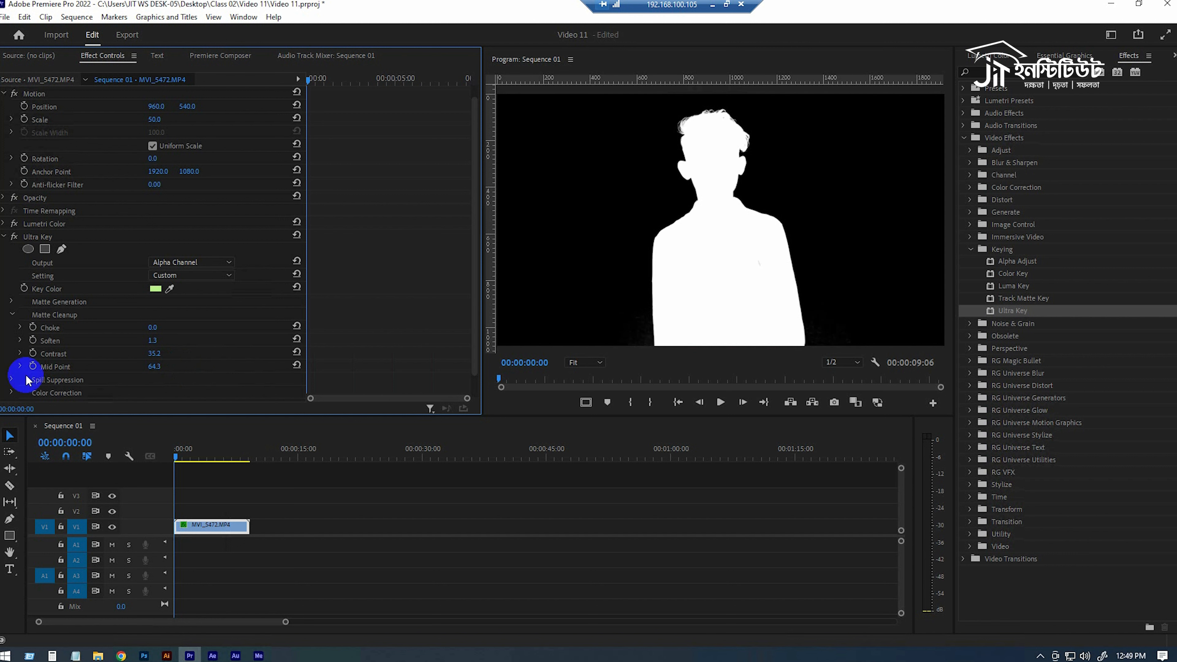
Step: Expand the Spill Suppression settings and switch the Ultra Key output to Composite, checking the result at 00:00:02:12
{"action": "scroll", "coordinate": [53, 368], "scroll_direction": "down", "scroll_amount": 1}
{"action": "left_click", "coordinate": [11, 357]}
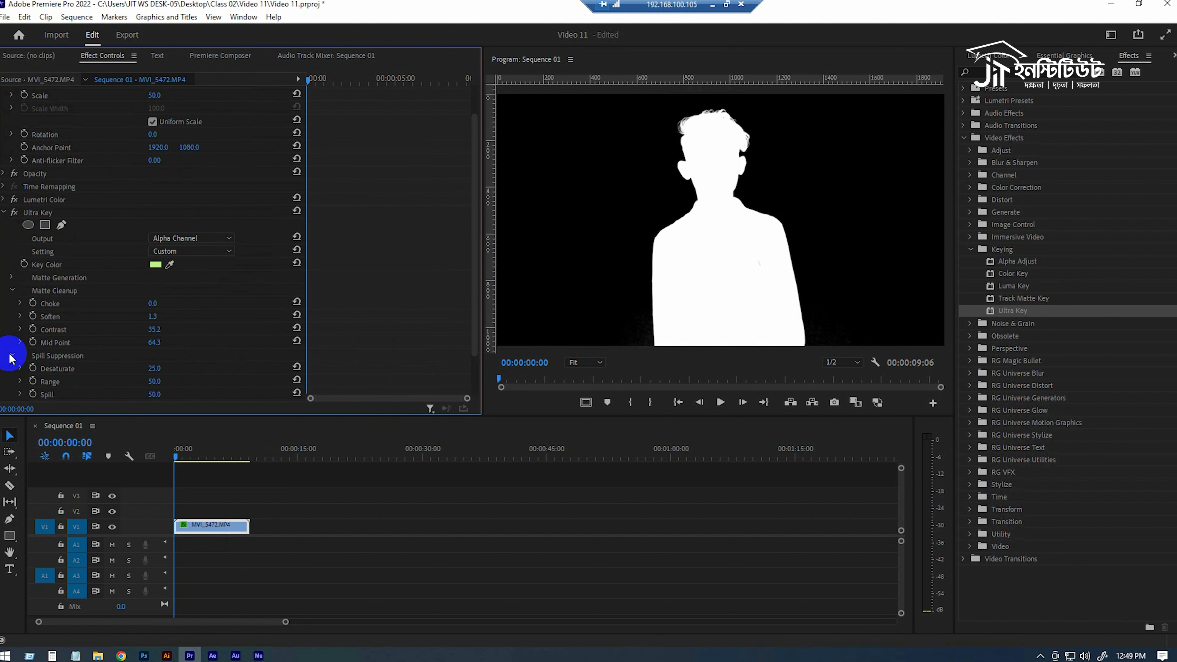
{"action": "scroll", "coordinate": [134, 352], "scroll_direction": "down", "scroll_amount": 2}
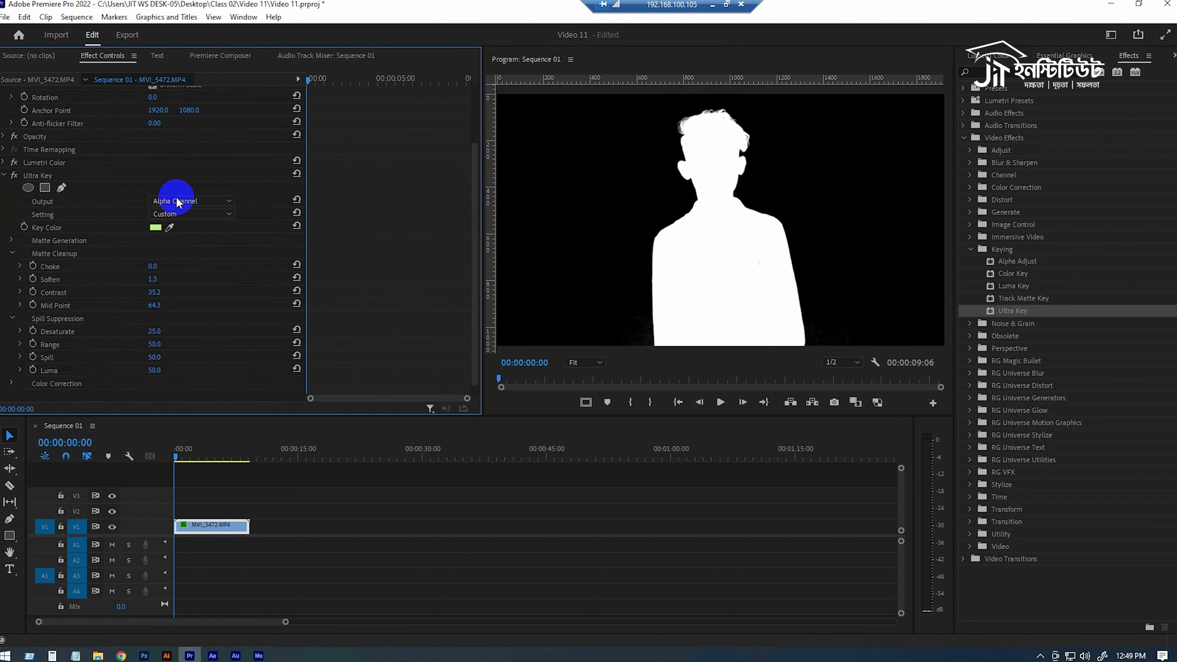
{"action": "left_click", "coordinate": [187, 200]}
{"action": "left_click", "coordinate": [184, 214]}
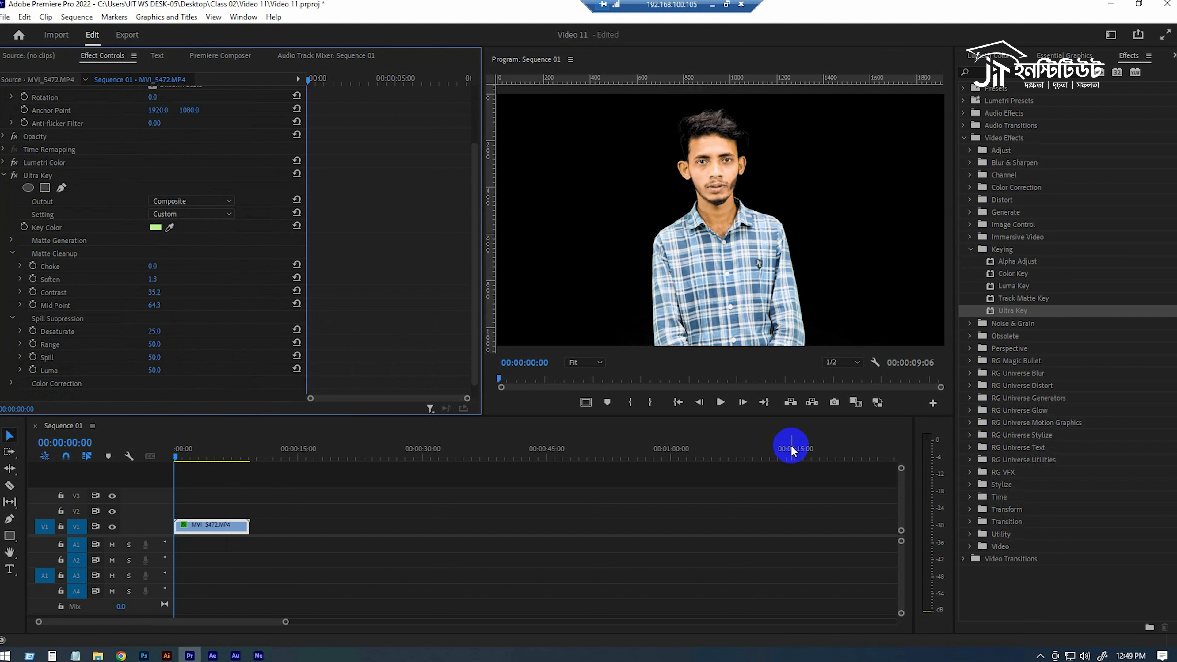
{"action": "left_click", "coordinate": [195, 459]}
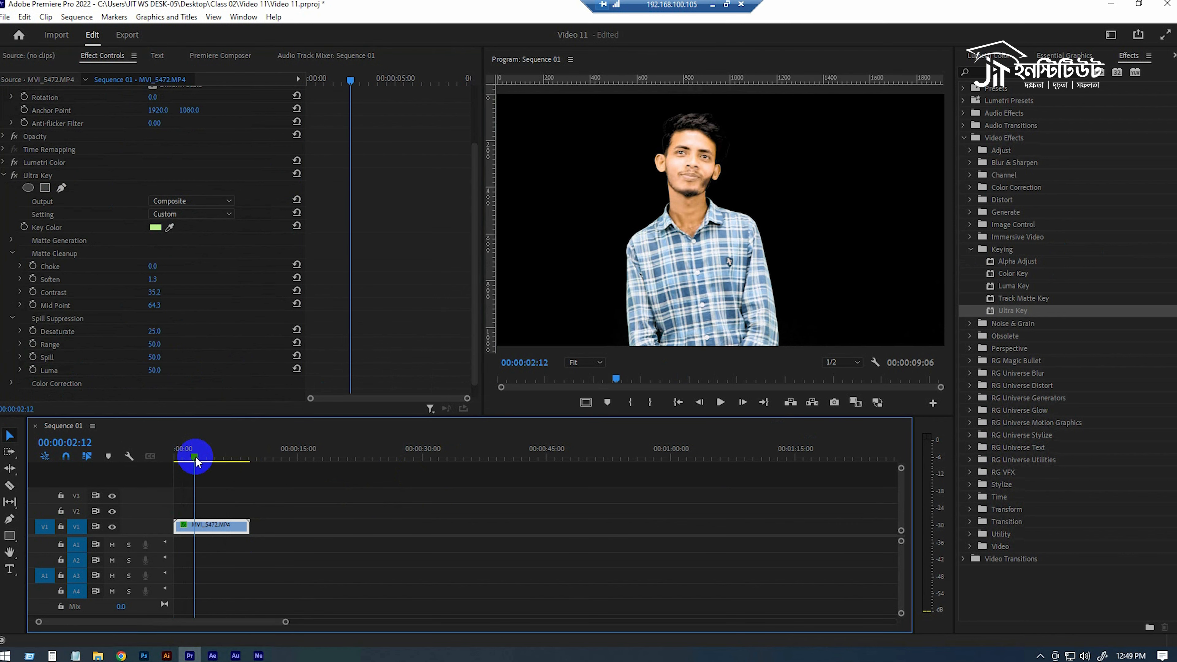
Step: Move MVI_5472.MP4 up to V2 and place production ID_4153409.mp4 from the project folder on V1 beneath it, aligned to the sequence start
{"action": "key", "text": "alt+Tab"}
{"action": "left_click", "coordinate": [617, 360]}
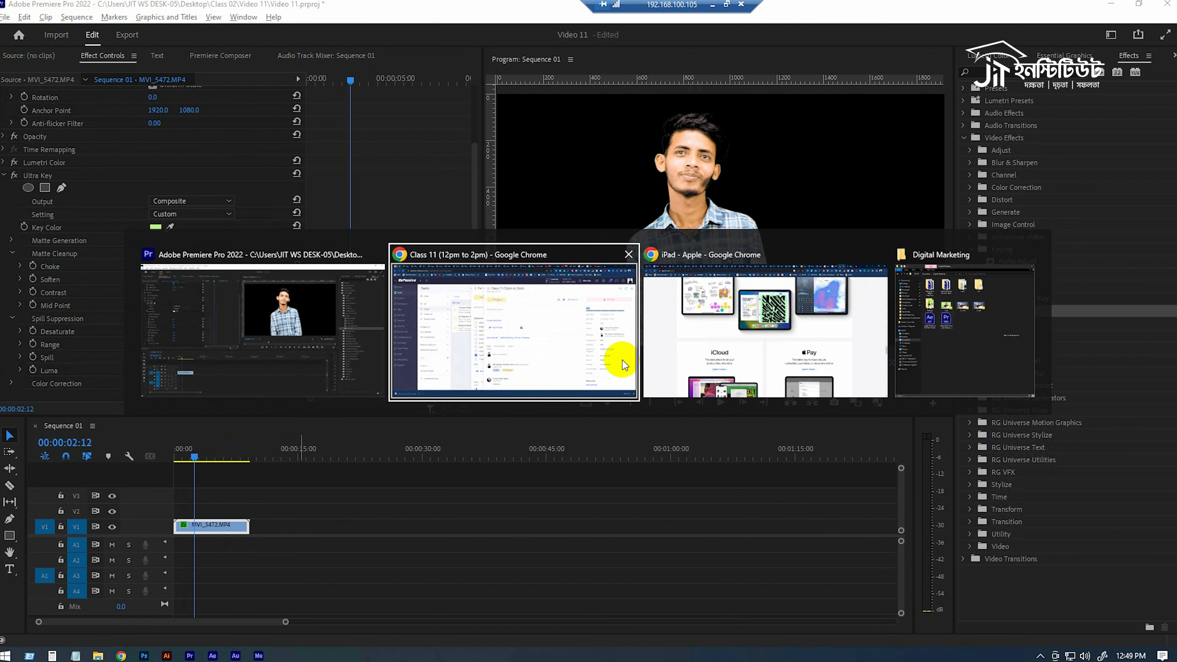
{"action": "left_click_drag", "start_coordinate": [191, 659], "coordinate": [214, 534]}
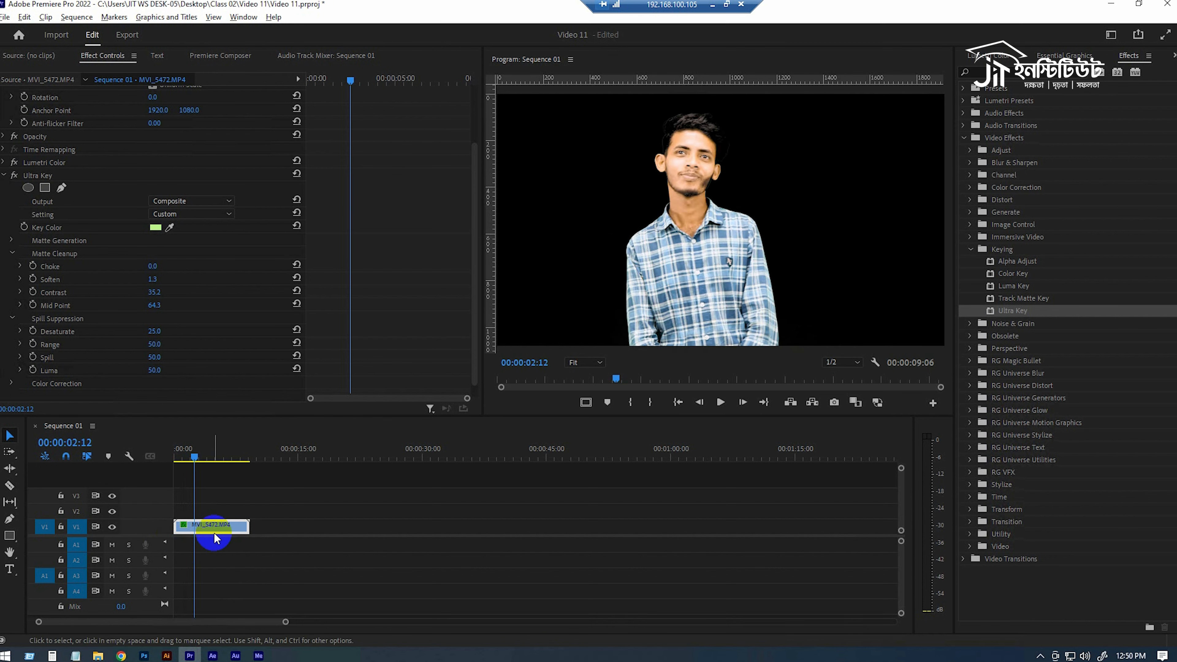
{"action": "key", "text": "alt+Tab"}
{"action": "left_click_drag", "start_coordinate": [100, 636], "coordinate": [226, 512]}
{"action": "left_click_drag", "start_coordinate": [307, 526], "coordinate": [172, 542]}
{"action": "left_click_drag", "start_coordinate": [264, 531], "coordinate": [198, 529]}
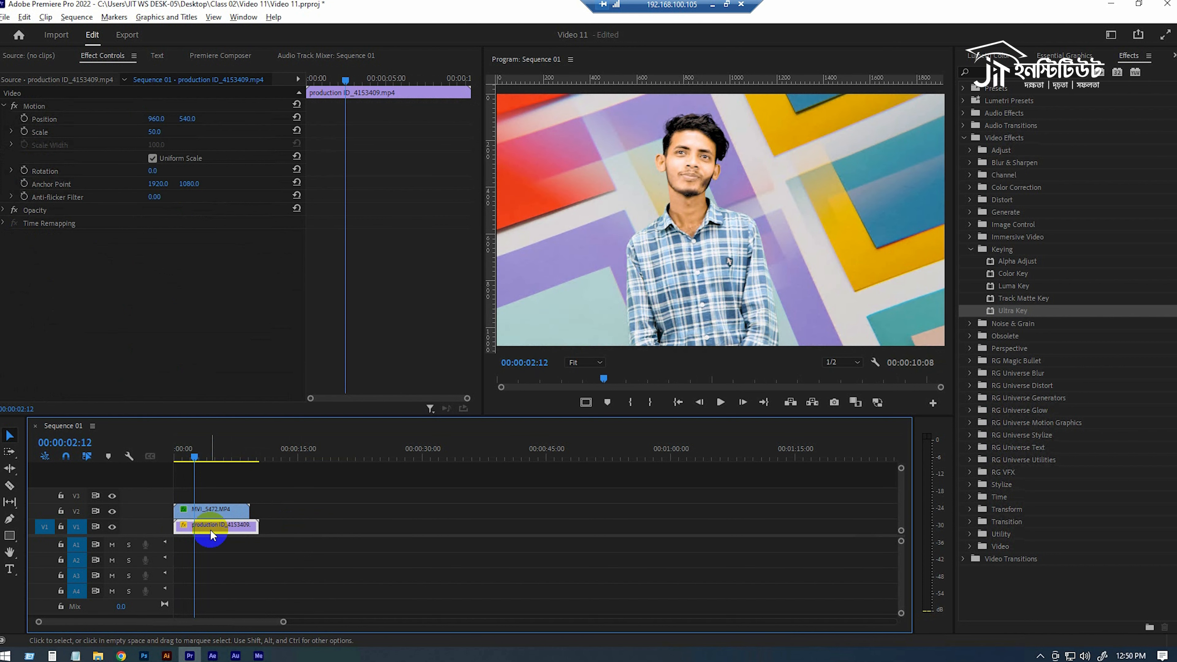
Step: Play the composite from the first frame and examine the man's hair, face and shoulder edges at 200% zoom
{"action": "left_click_drag", "start_coordinate": [191, 445], "coordinate": [169, 448]}
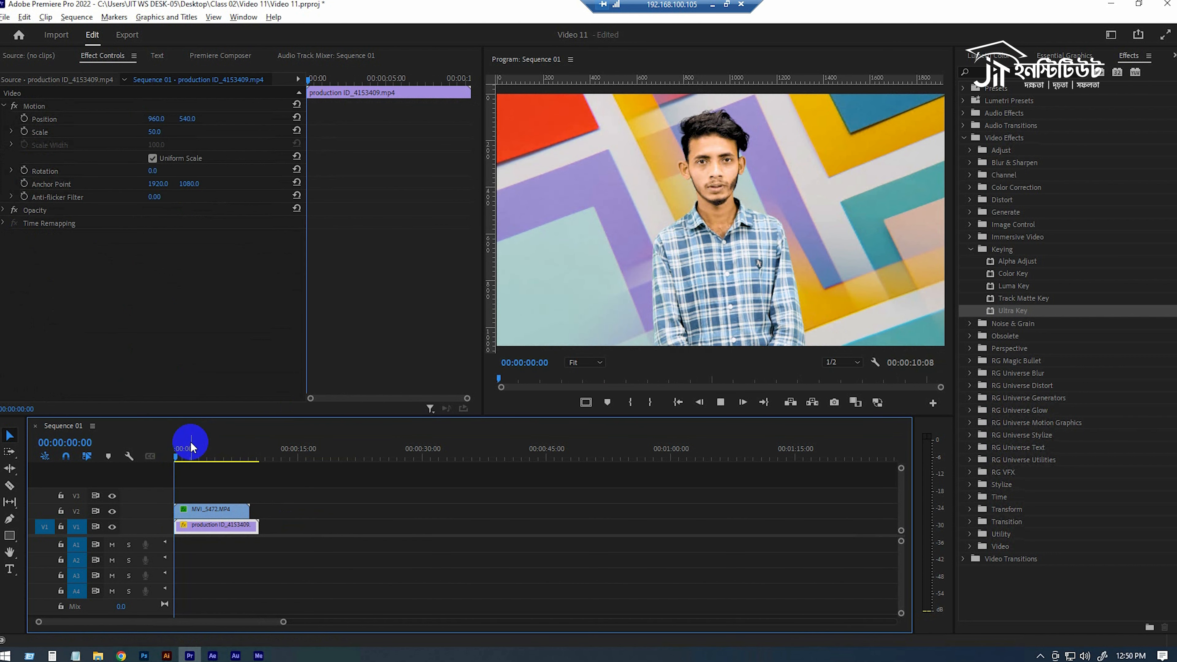
{"action": "key", "text": "space"}
{"action": "key", "text": "space"}
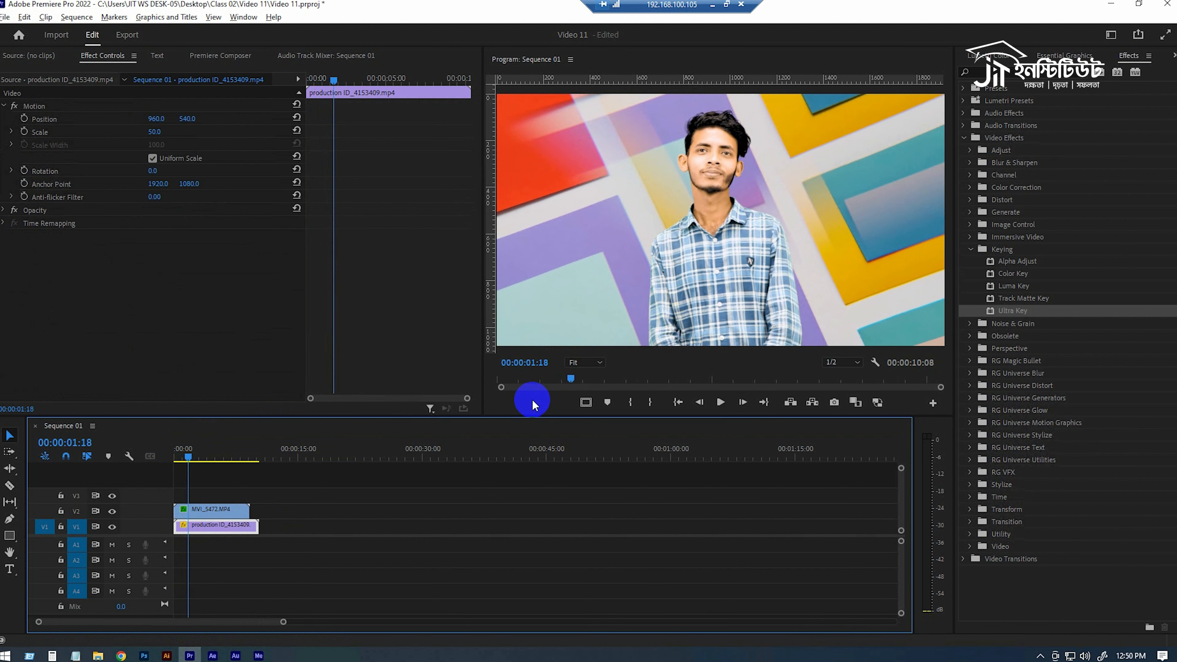
{"action": "left_click", "coordinate": [599, 364]}
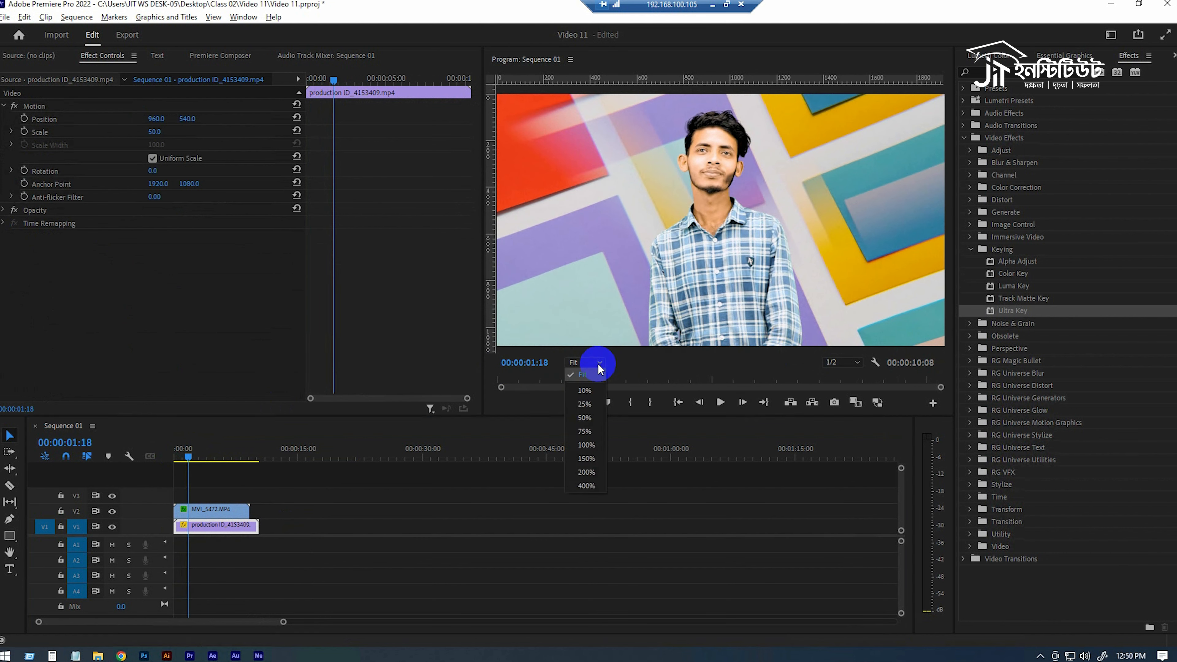
{"action": "left_click", "coordinate": [586, 472]}
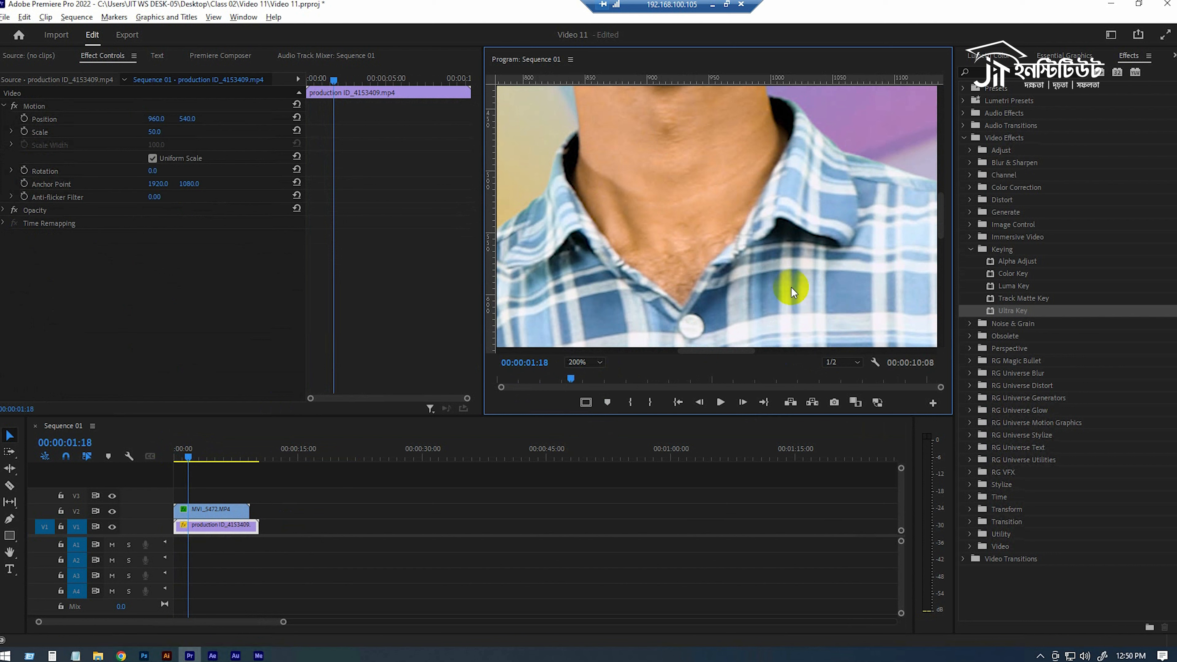
{"action": "left_click_drag", "start_coordinate": [945, 211], "coordinate": [946, 160]}
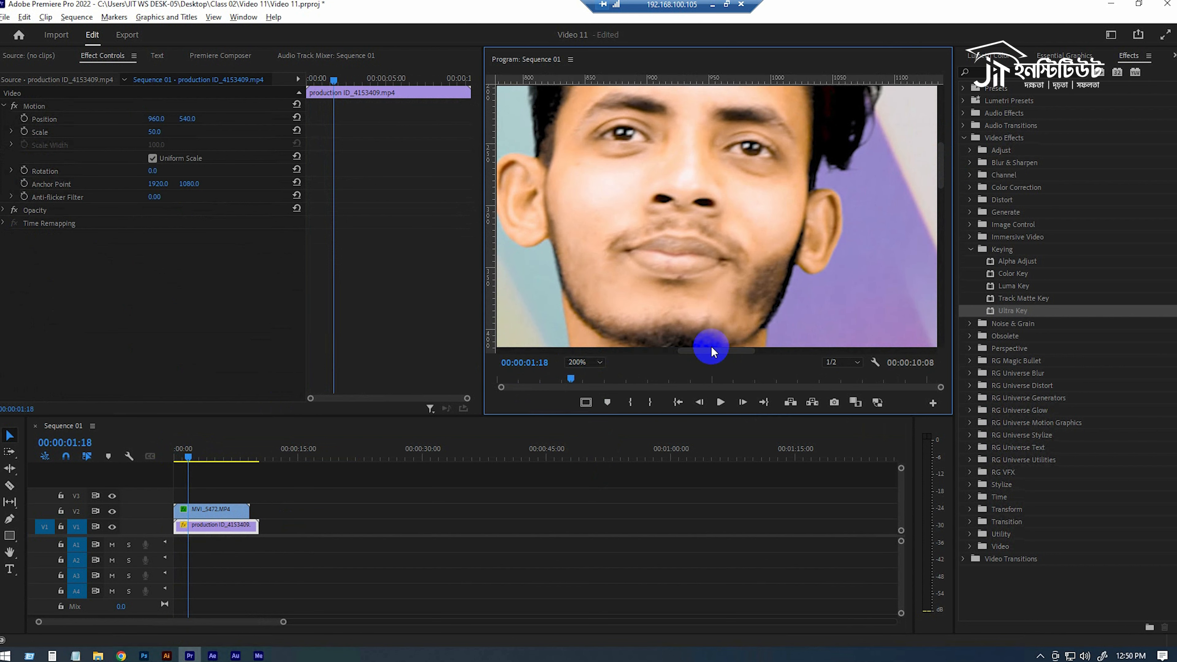
{"action": "left_click_drag", "start_coordinate": [715, 353], "coordinate": [746, 351]}
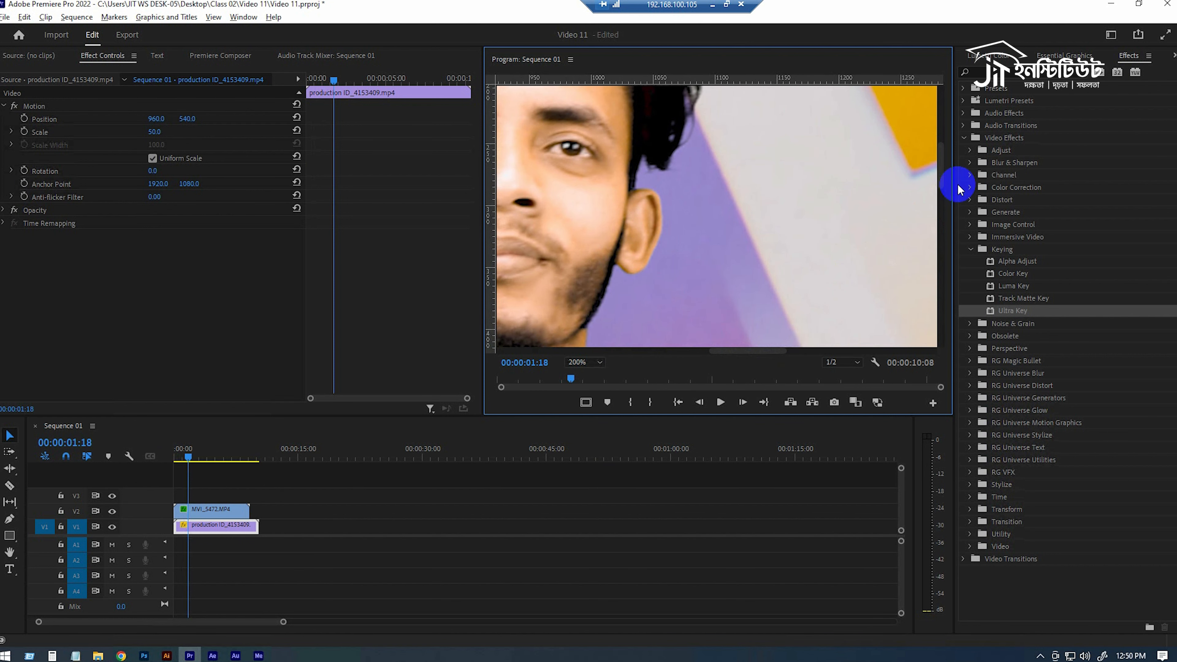
{"action": "left_click_drag", "start_coordinate": [940, 174], "coordinate": [932, 136]}
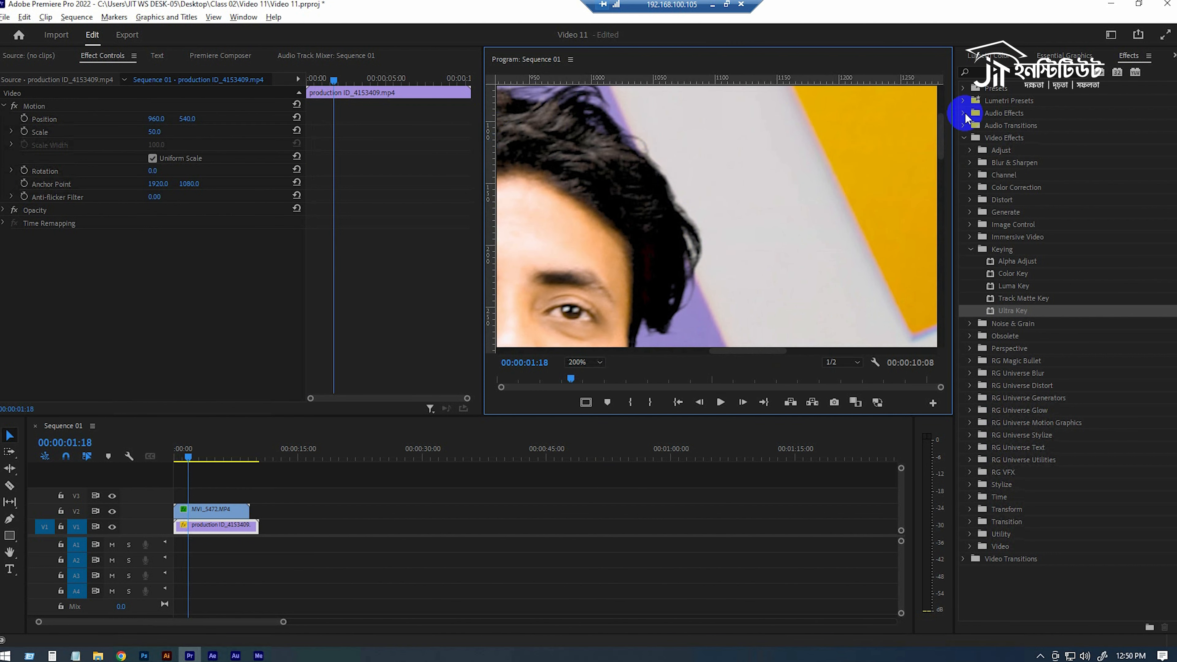
{"action": "left_click_drag", "start_coordinate": [941, 138], "coordinate": [939, 190]}
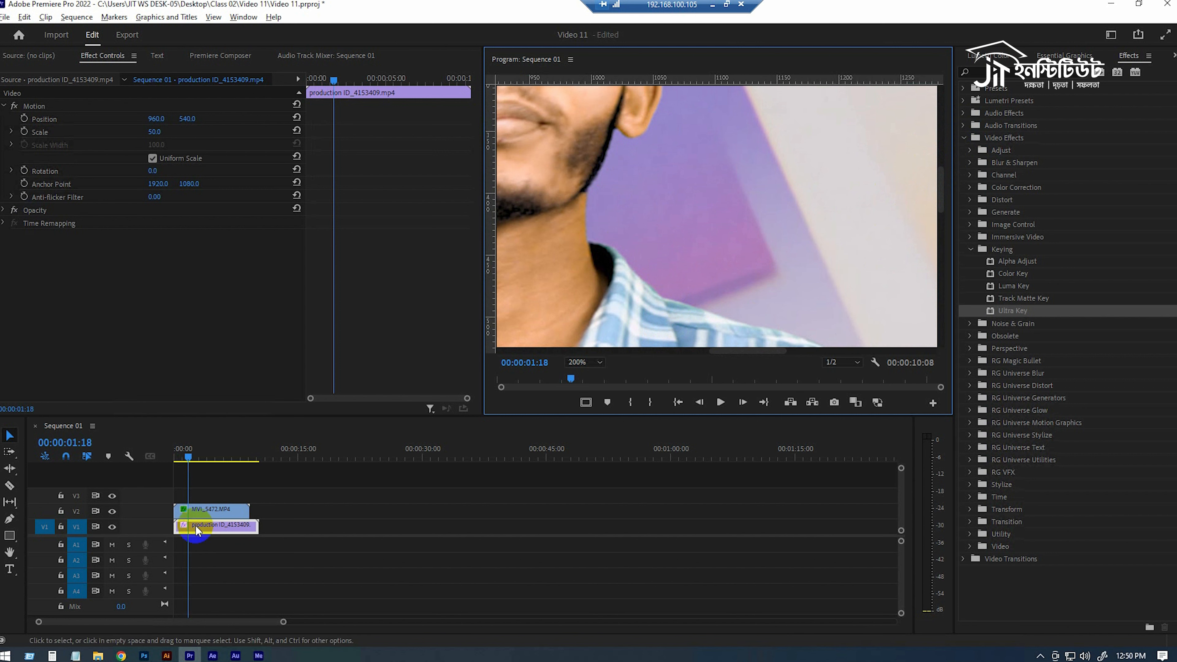
Step: Open the Lumetri HSL Secondary settings for MVI_5472.MP4 on V2 and choose green as the key color
{"action": "left_click", "coordinate": [201, 512]}
{"action": "scroll", "coordinate": [51, 333], "scroll_direction": "down", "scroll_amount": 2}
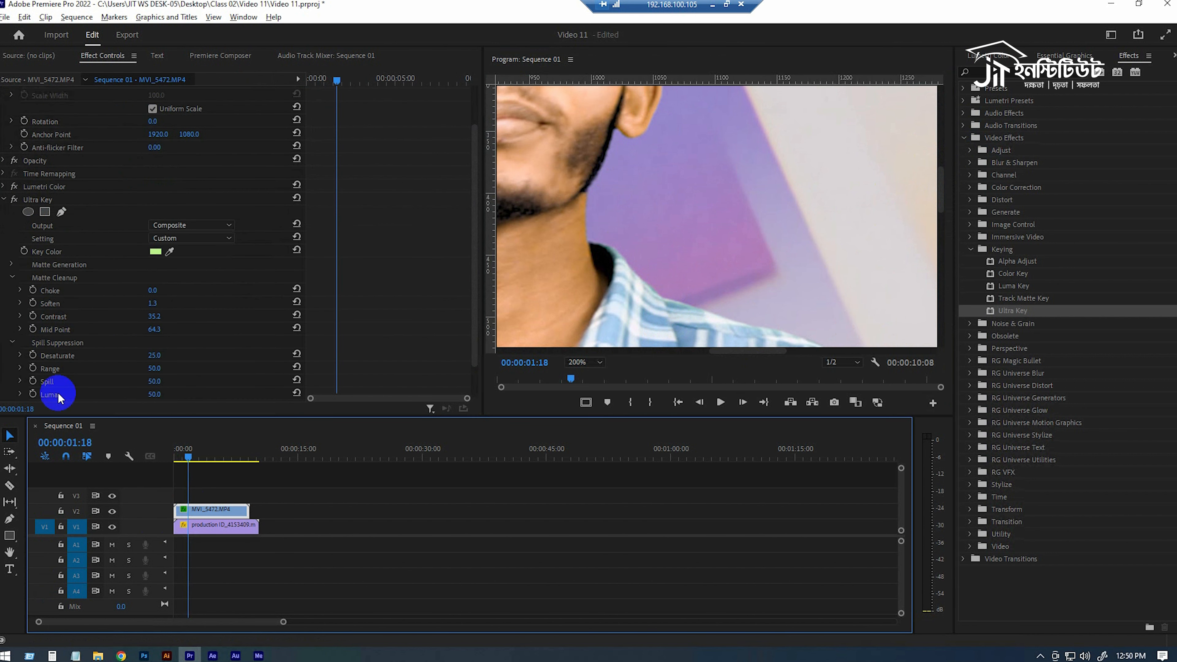
{"action": "scroll", "coordinate": [79, 304], "scroll_direction": "down", "scroll_amount": 2}
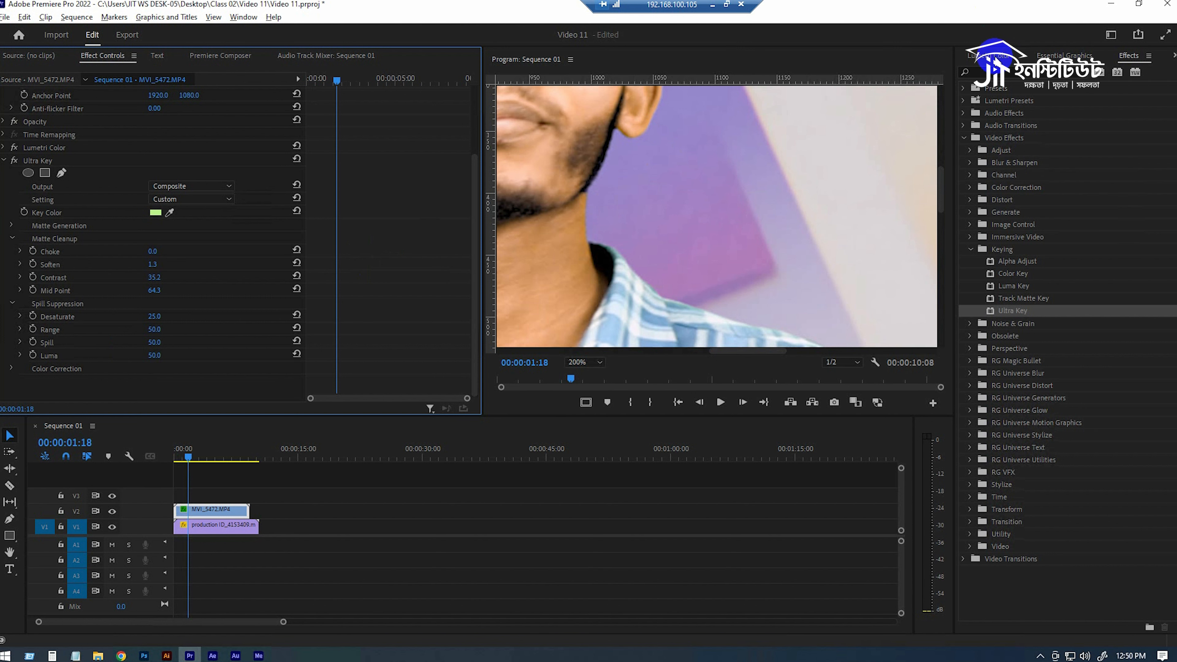
{"action": "left_click", "coordinate": [992, 57]}
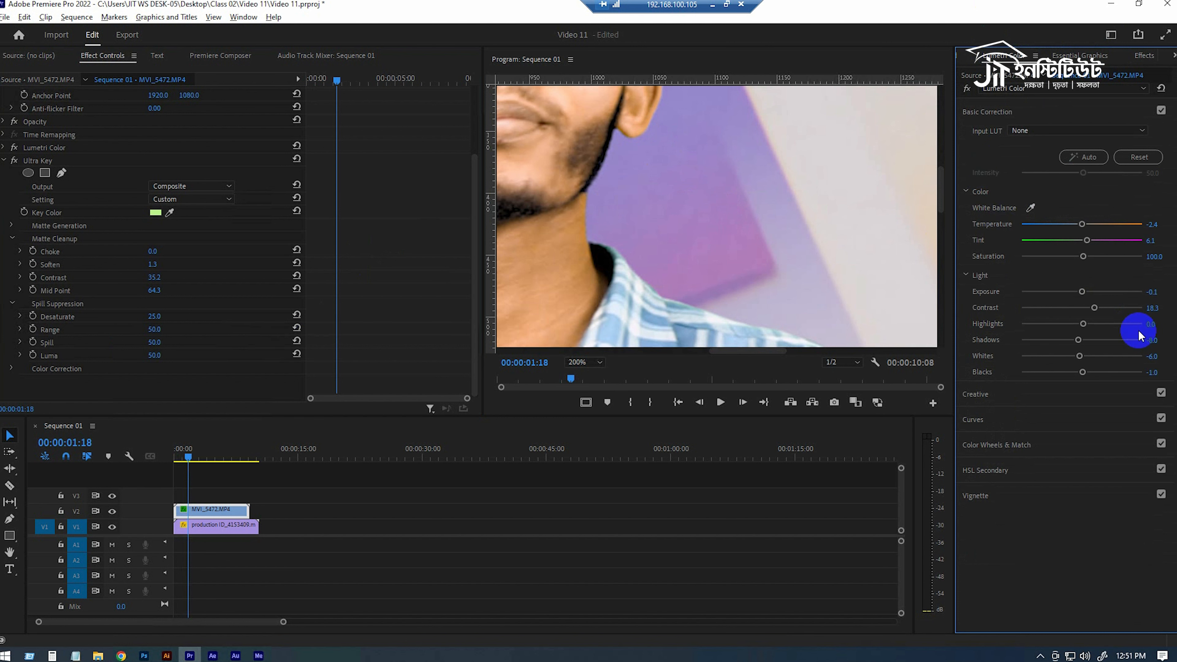
{"action": "left_click", "coordinate": [985, 470]}
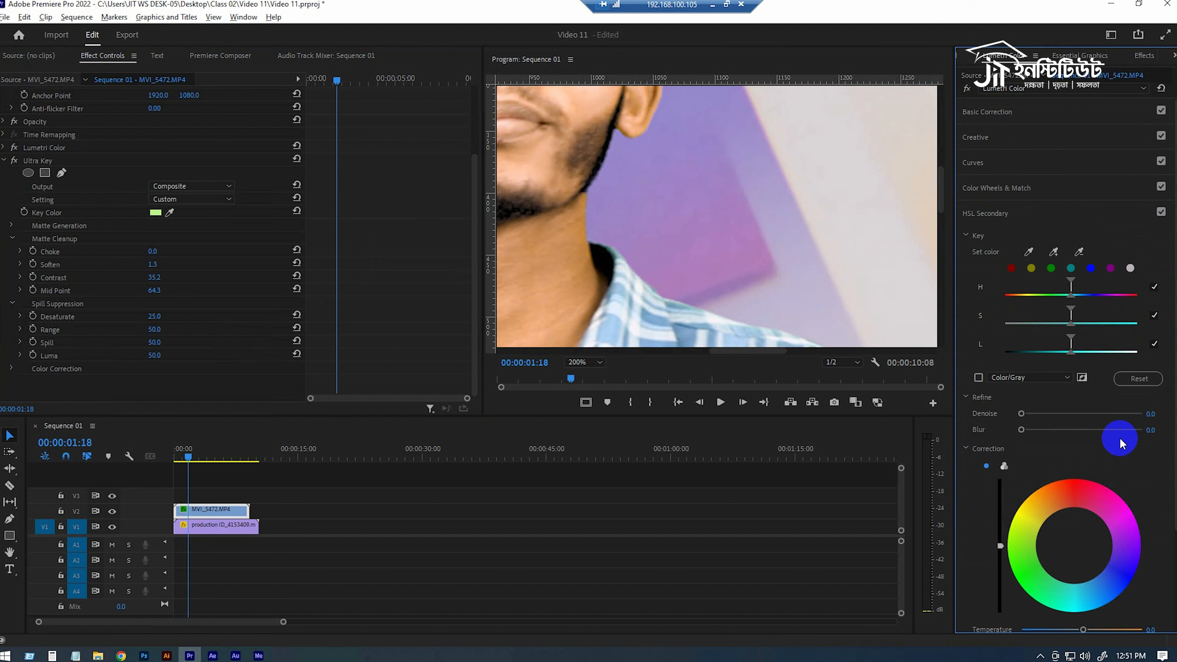
{"action": "scroll", "coordinate": [1127, 451], "scroll_direction": "down", "scroll_amount": 1}
{"action": "scroll", "coordinate": [1127, 451], "scroll_direction": "up", "scroll_amount": 1}
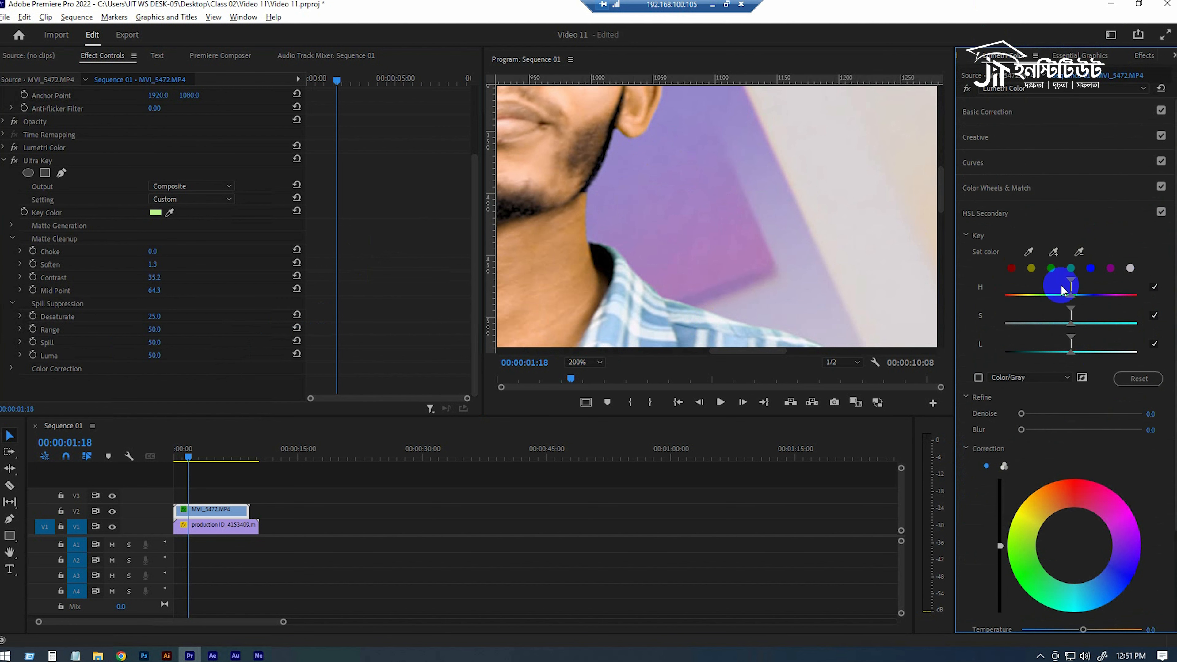
{"action": "left_click", "coordinate": [1051, 268]}
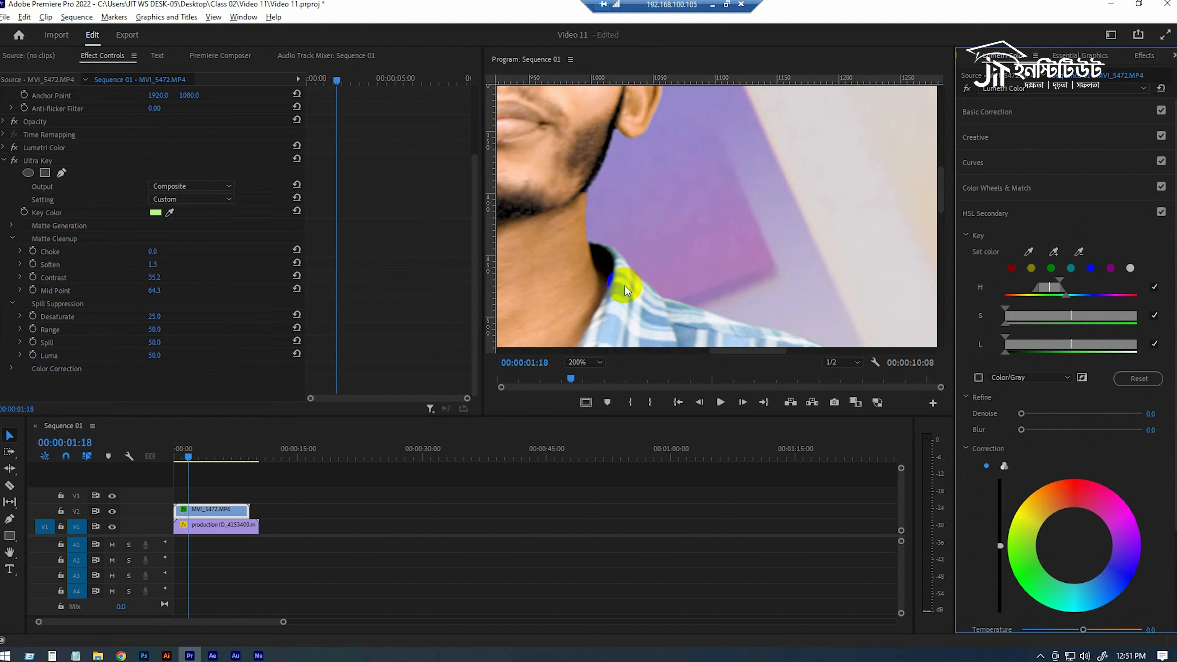
Step: Fit the preview to the frame, show the HSL key as Color/Gray, and shift its hue range slightly from green toward cyan
{"action": "left_click", "coordinate": [585, 362]}
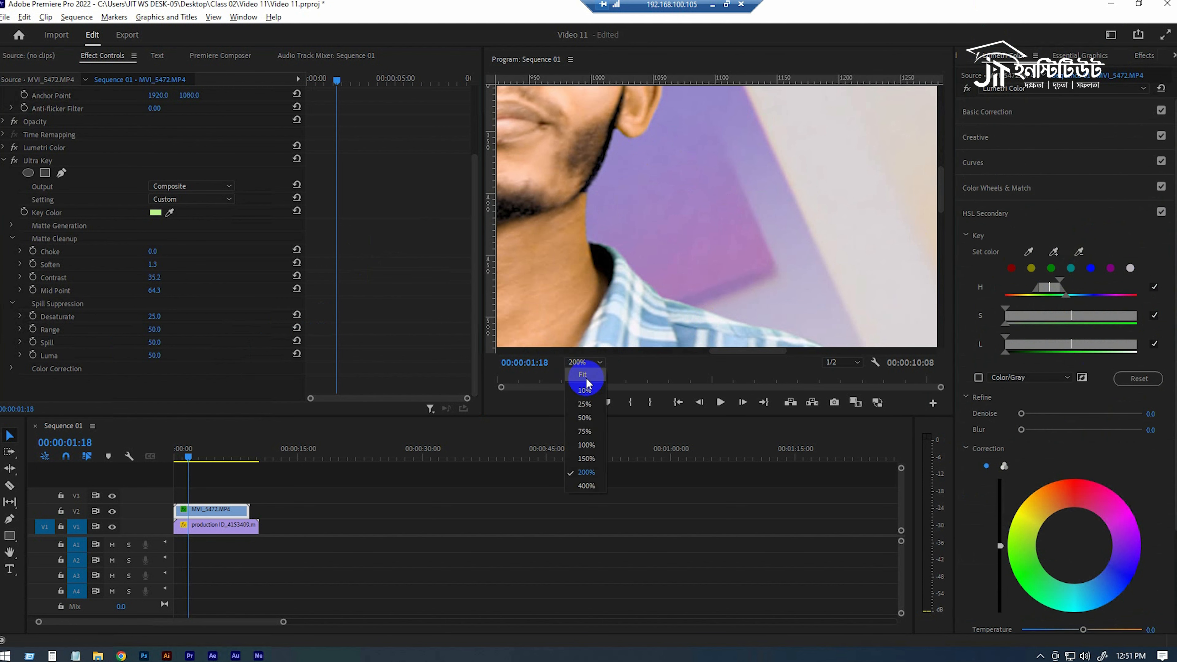
{"action": "left_click", "coordinate": [585, 380]}
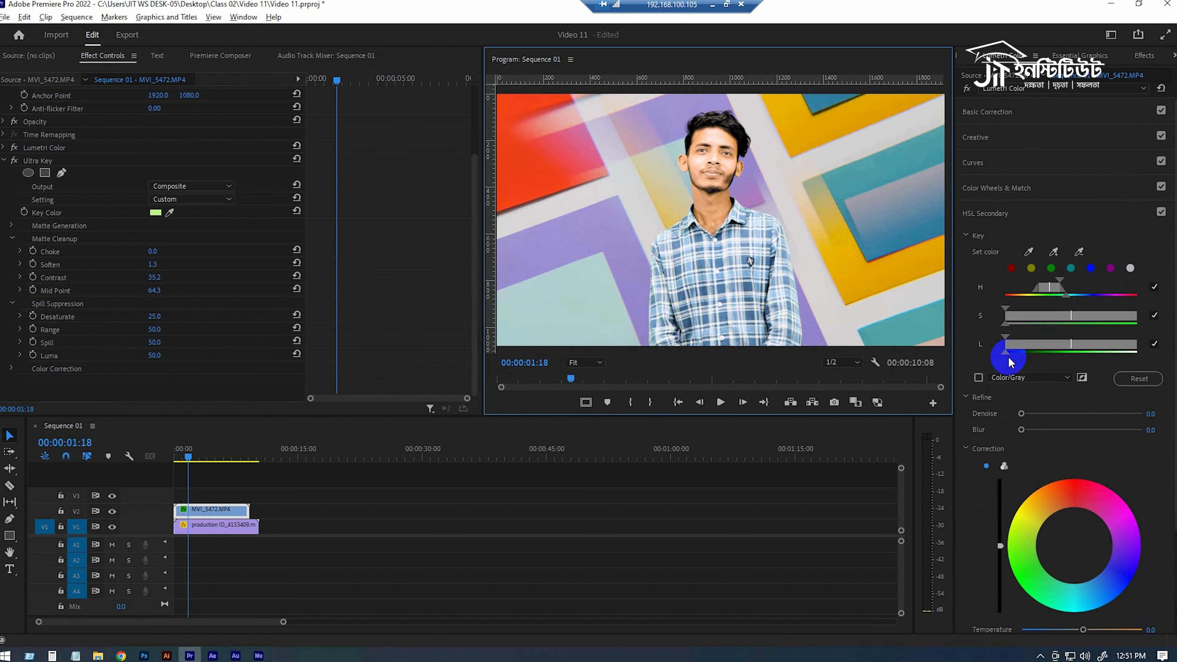
{"action": "left_click", "coordinate": [978, 378]}
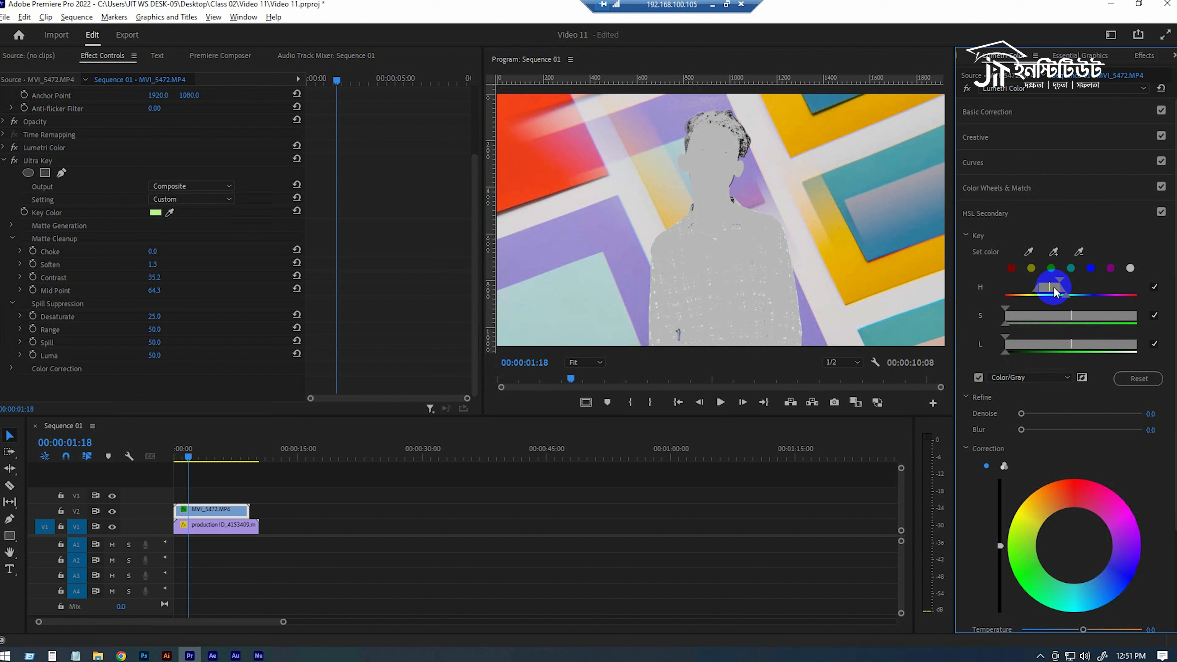
{"action": "left_click_drag", "start_coordinate": [1052, 289], "coordinate": [1062, 296]}
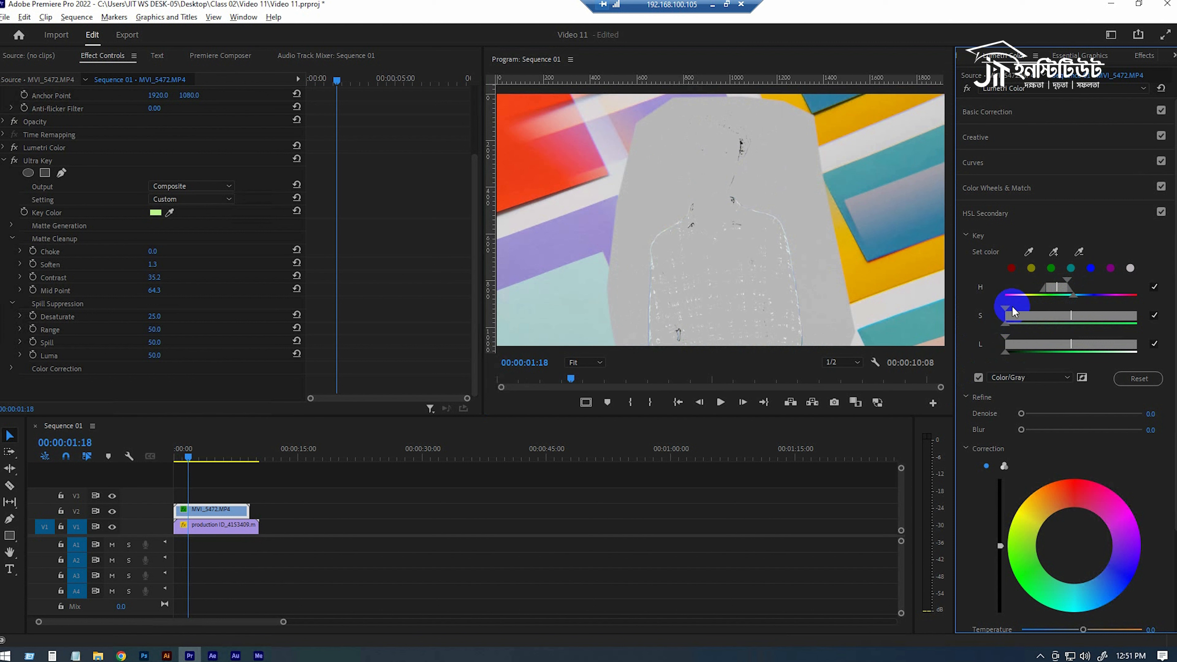
{"action": "mouse_move", "coordinate": [1057, 290]}
{"action": "left_mouse_down"}
{"action": "mouse_move", "coordinate": [1049, 297]}
{"action": "mouse_move", "coordinate": [1071, 299]}
{"action": "left_mouse_up"}
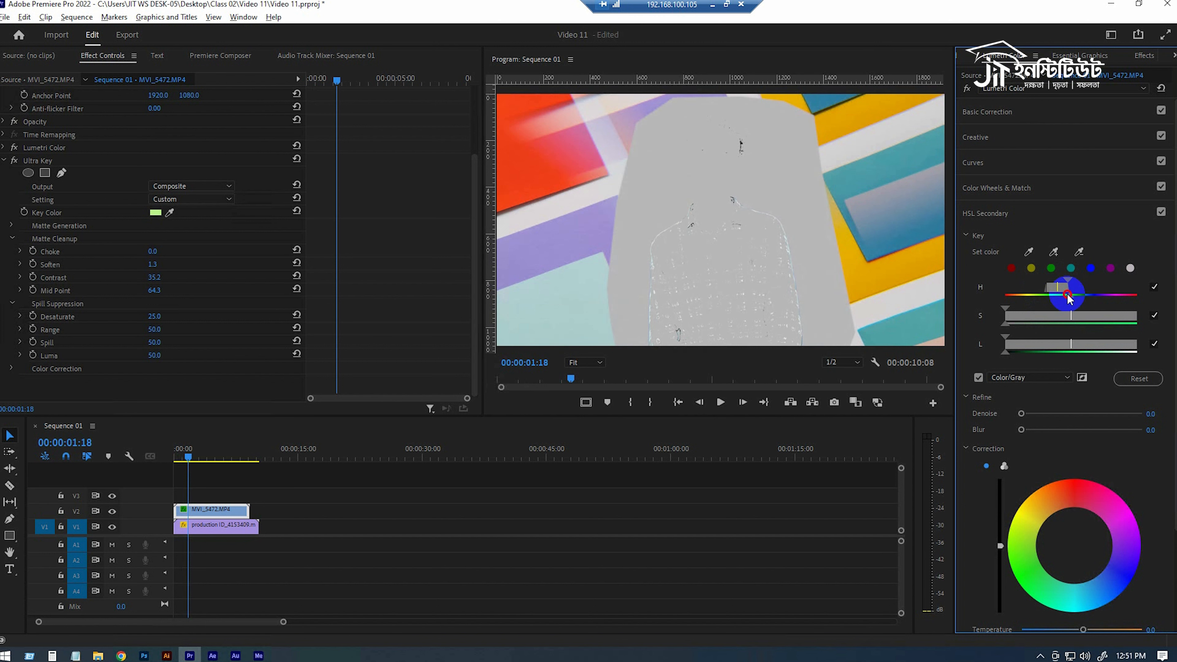
{"action": "left_click_drag", "start_coordinate": [1069, 300], "coordinate": [1069, 298]}
{"action": "left_click_drag", "start_coordinate": [1062, 289], "coordinate": [1062, 290]}
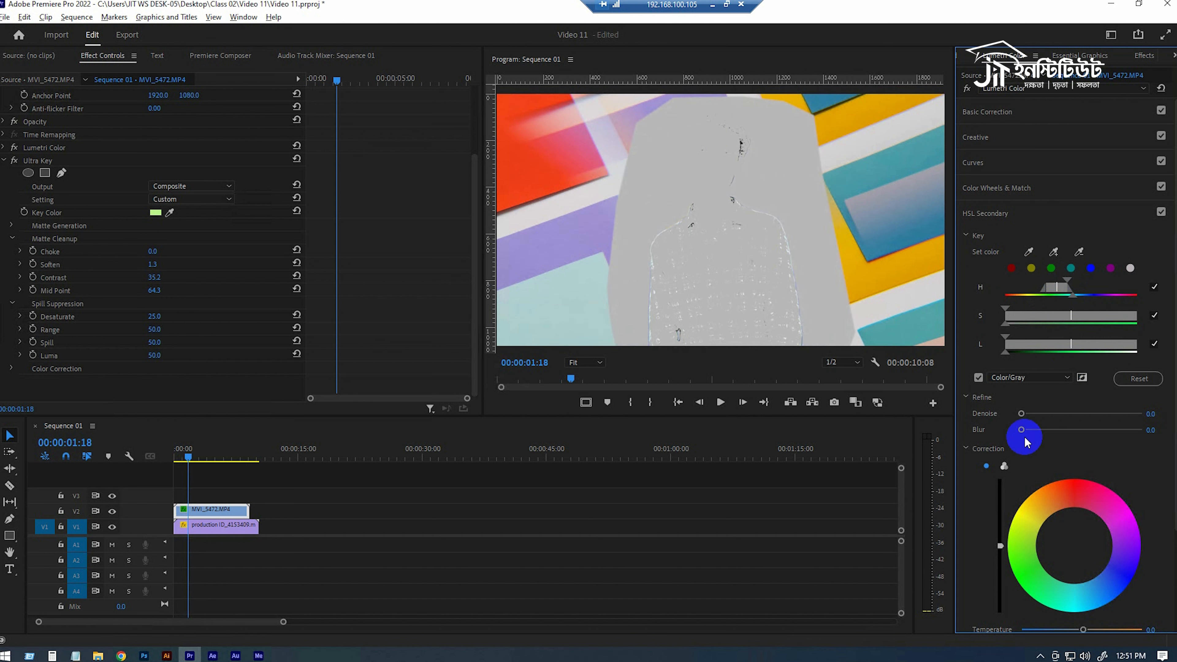
Step: Turn off the Color/Gray key view and try lowering the Saturation in the HSL Secondary correction for MVI_5472.MP4
{"action": "left_click", "coordinate": [978, 378]}
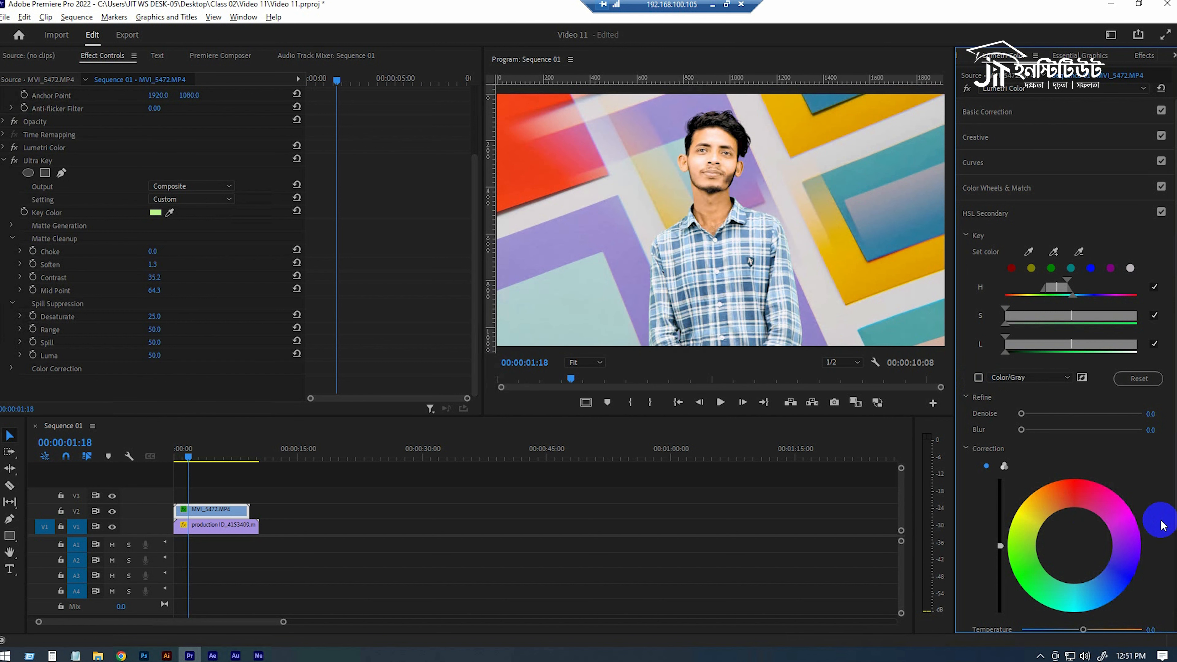
{"action": "scroll", "coordinate": [966, 578], "scroll_direction": "down", "scroll_amount": 2}
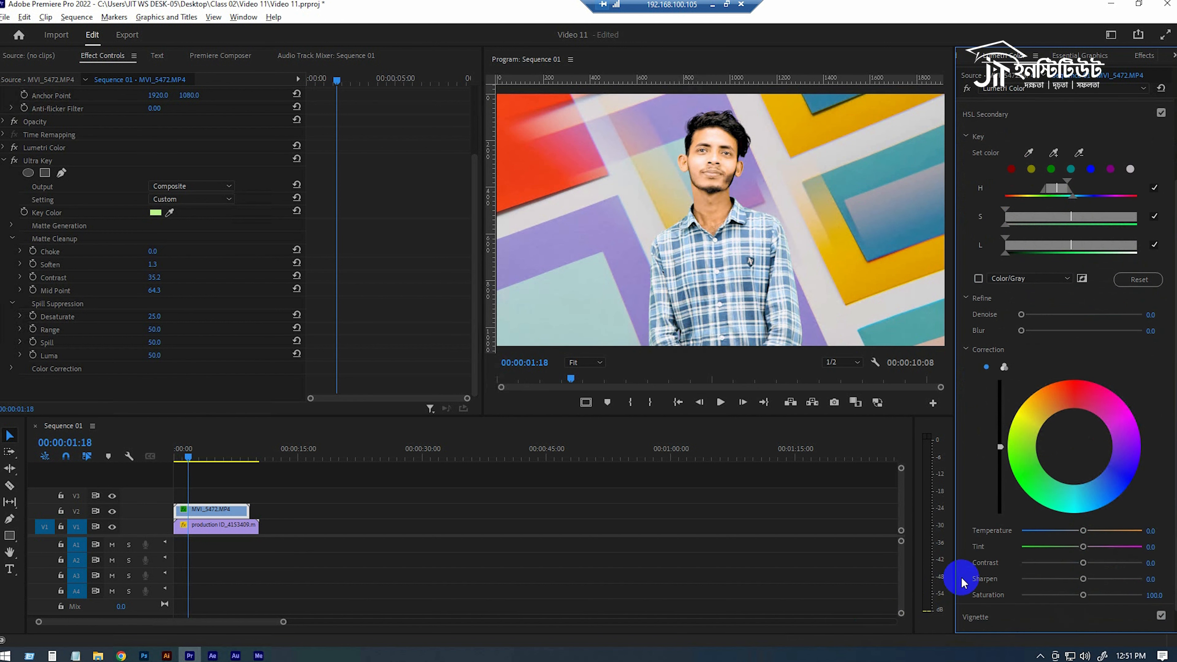
{"action": "left_click_drag", "start_coordinate": [1077, 599], "coordinate": [993, 590]}
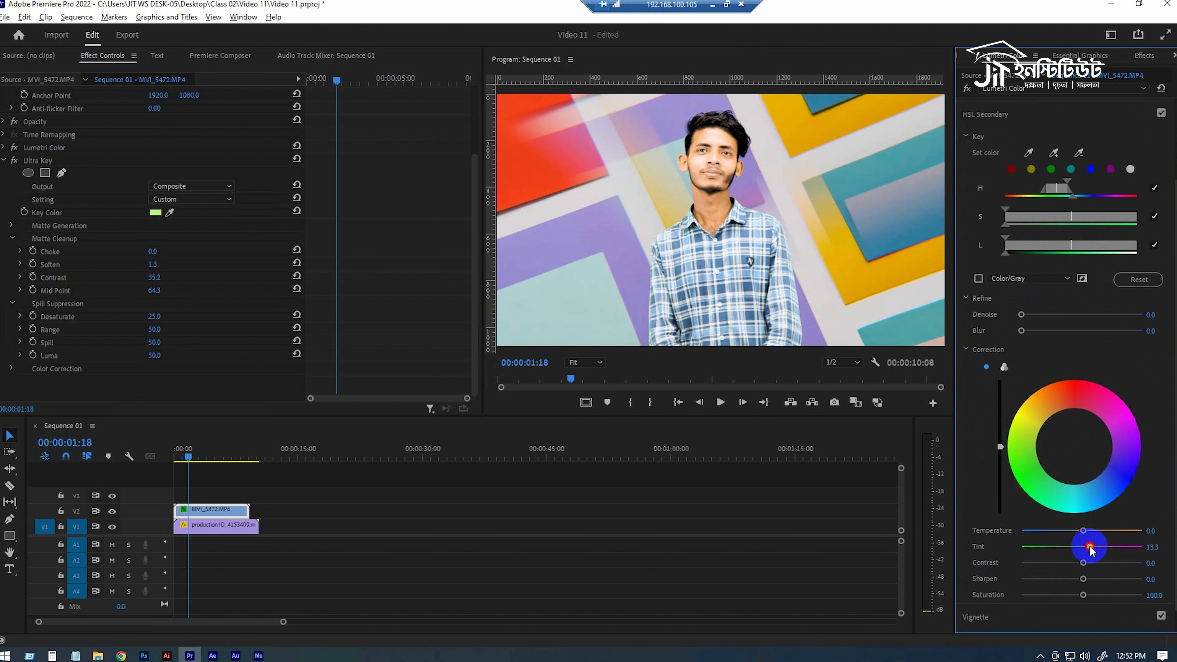
Step: Try a Tint of 100 on the keyed green range in the HSL Secondary correction, then undo it
{"action": "left_click_drag", "start_coordinate": [1091, 549], "coordinate": [1171, 543]}
{"action": "left_click", "coordinate": [612, 389]}
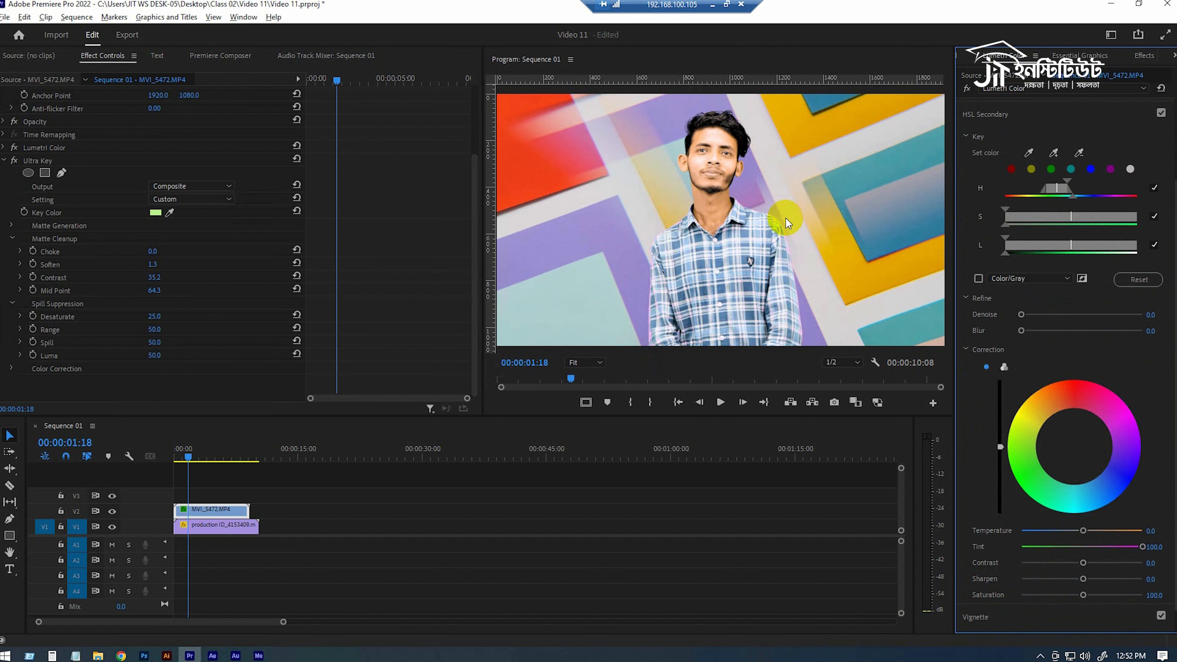
{"action": "key", "text": "ctrl+z"}
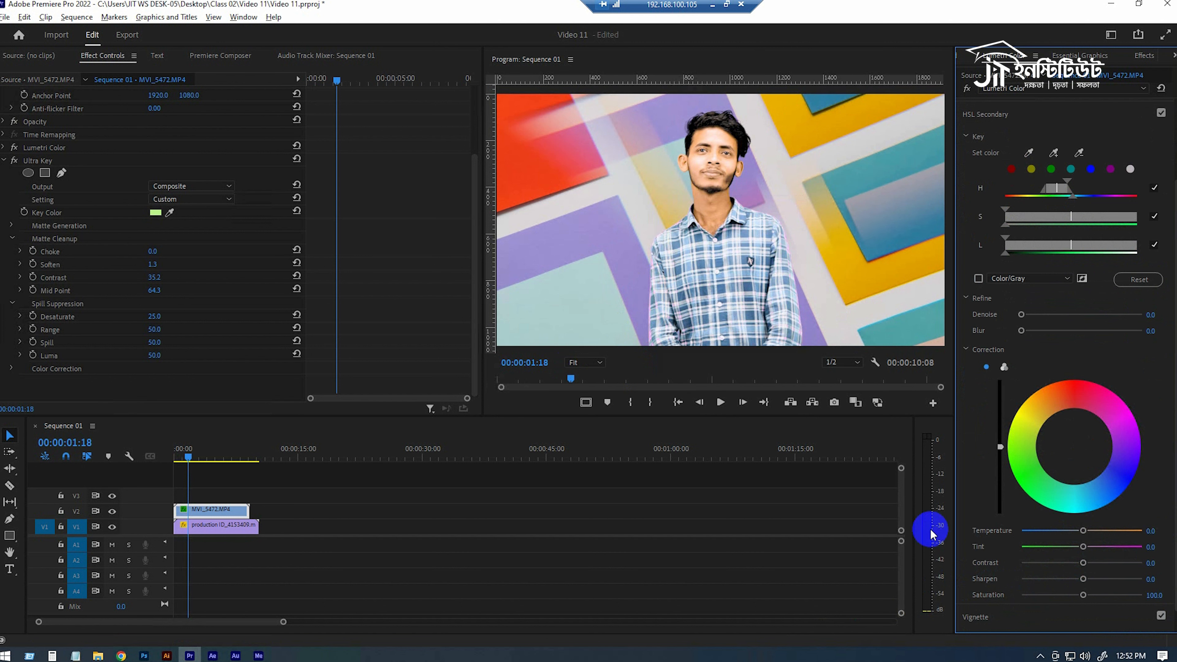
Step: Set the HSL Secondary correction's Saturation to 0 and raise its color wheel luminance slightly above the midpoint
{"action": "left_click_drag", "start_coordinate": [1080, 595], "coordinate": [933, 598]}
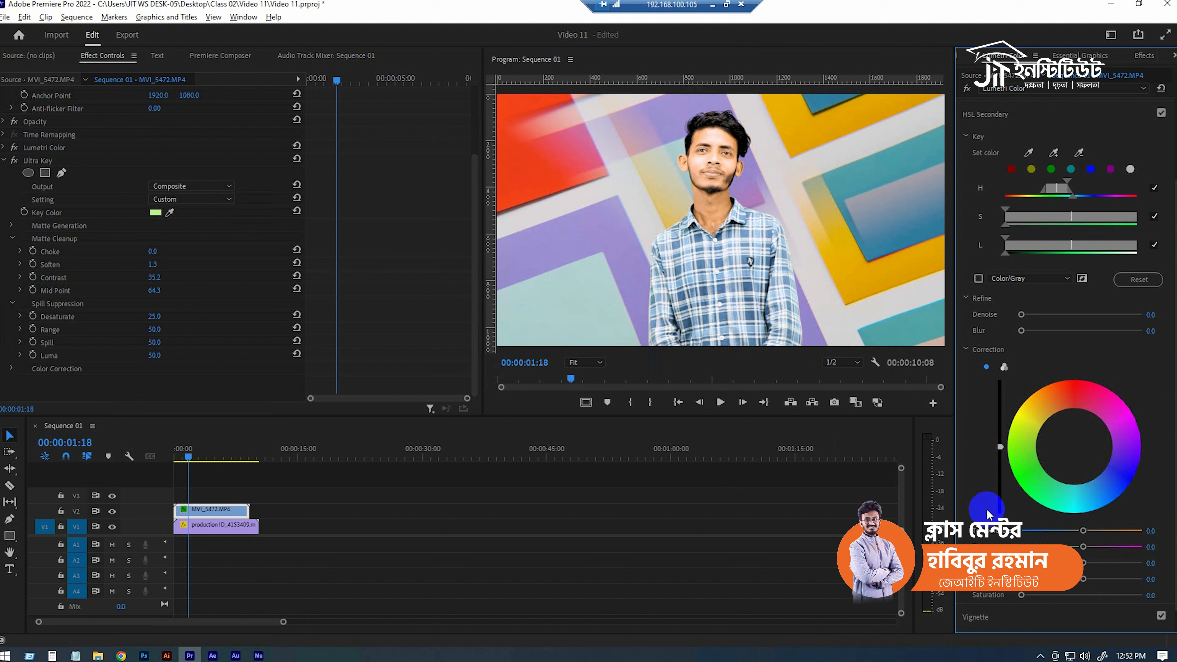
{"action": "left_click_drag", "start_coordinate": [1000, 446], "coordinate": [1001, 544]}
{"action": "left_click_drag", "start_coordinate": [989, 417], "coordinate": [1052, 28]}
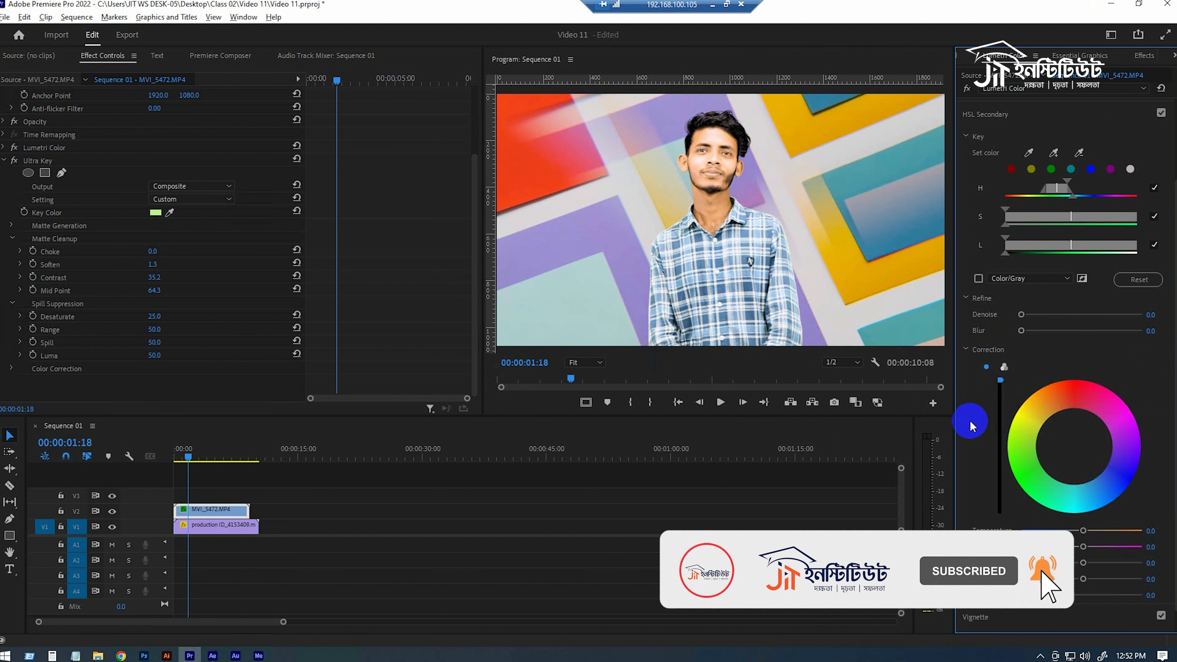
{"action": "left_click_drag", "start_coordinate": [1001, 380], "coordinate": [1003, 424]}
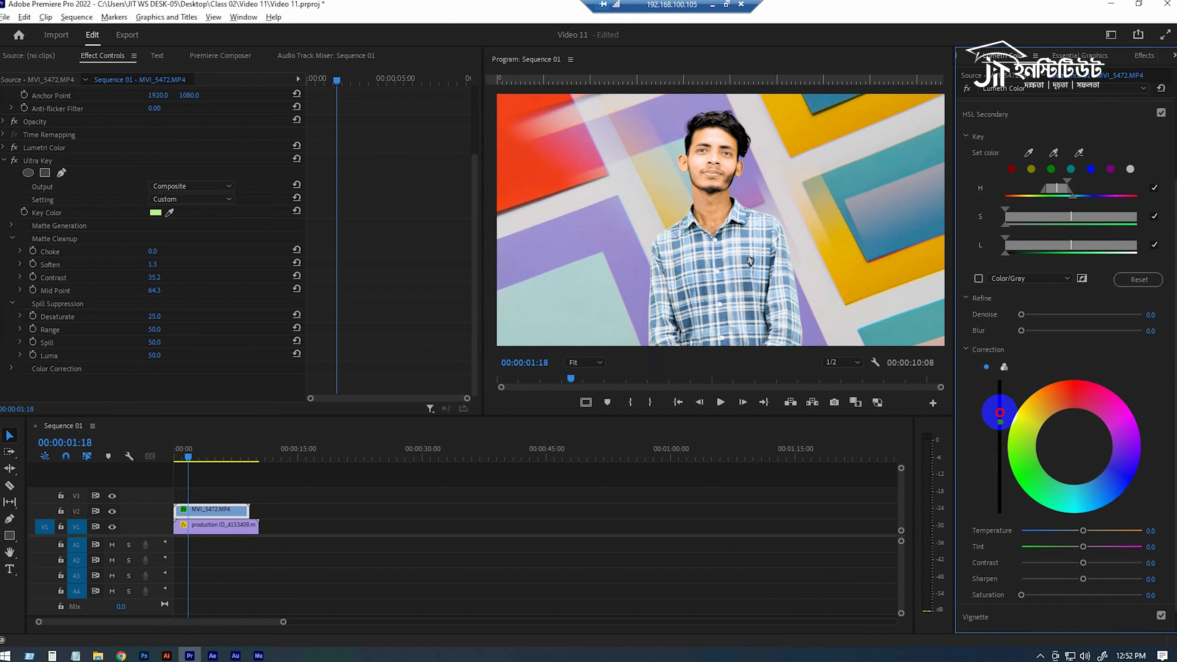
Step: Play the composite from the start of the sequence to check the corrected edges
{"action": "left_click_drag", "start_coordinate": [191, 453], "coordinate": [8, 469]}
{"action": "key", "text": "space"}
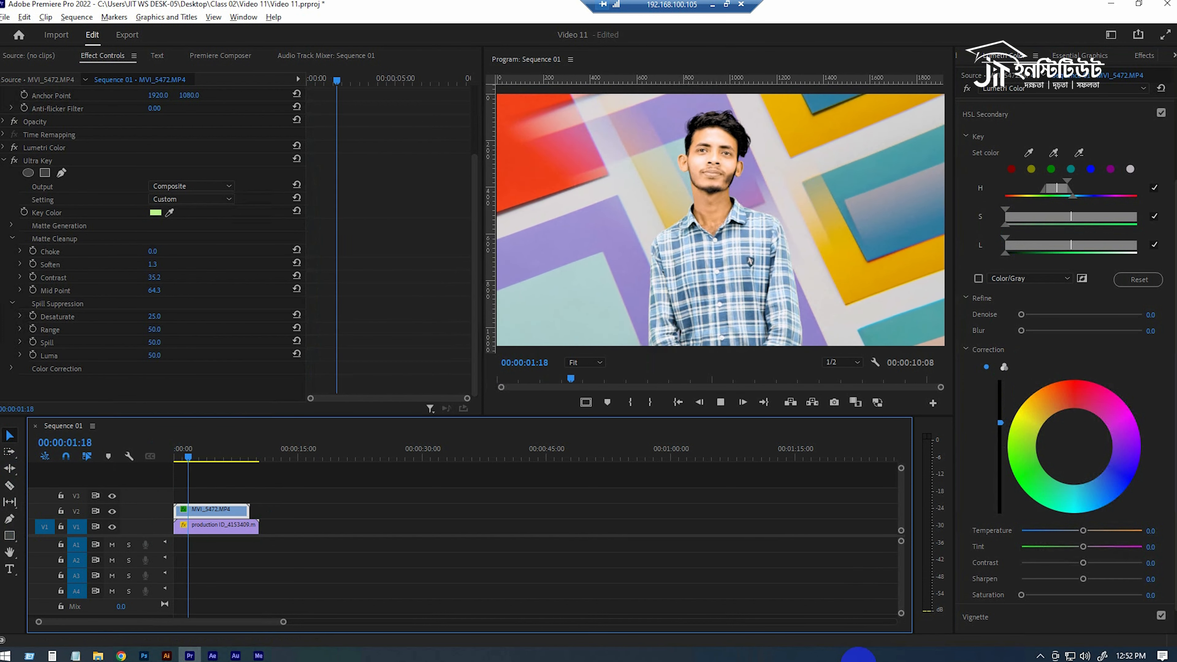